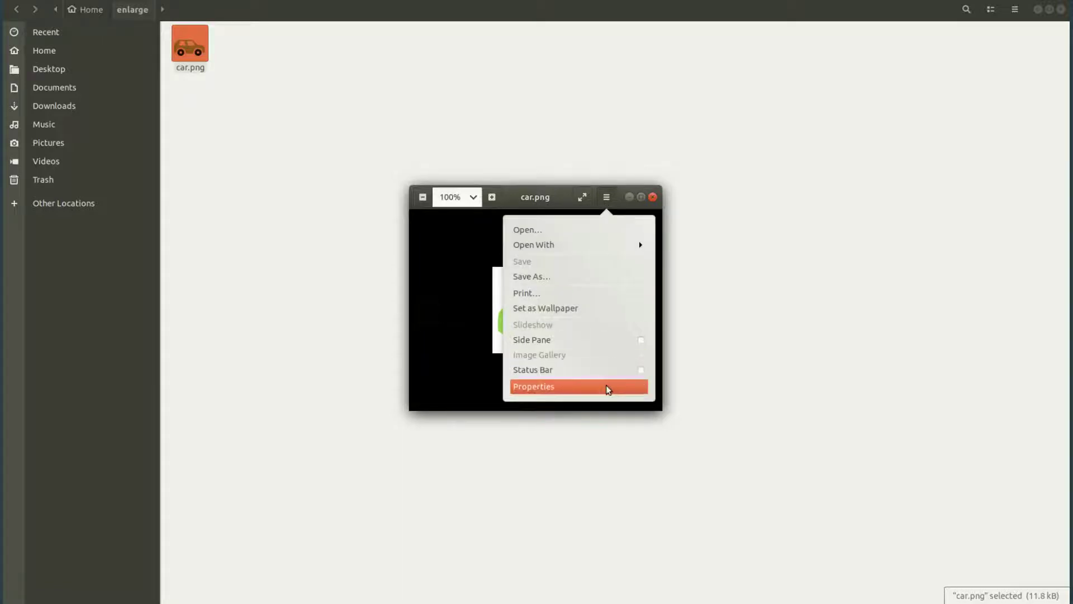
Step: Check the width and height of car.png in its image properties
click(609, 389)
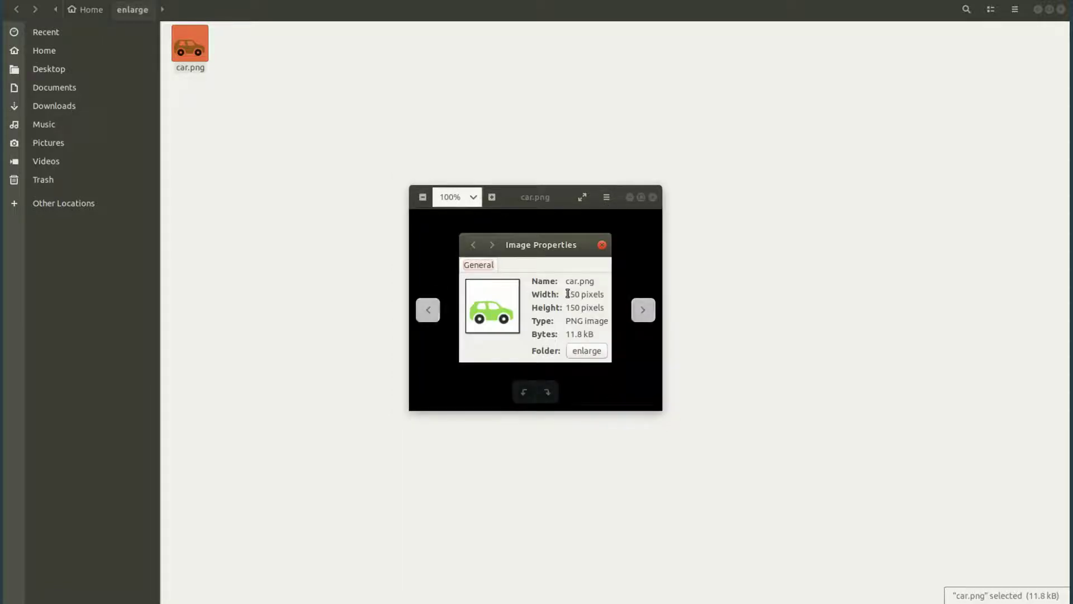
drag(568, 294, 621, 285)
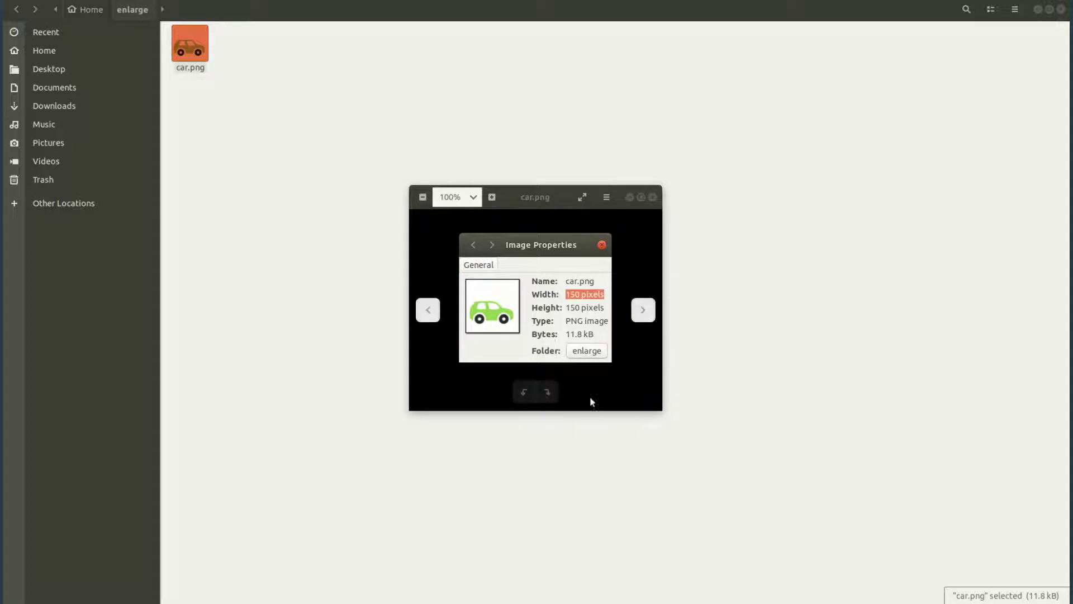
drag(567, 306, 606, 308)
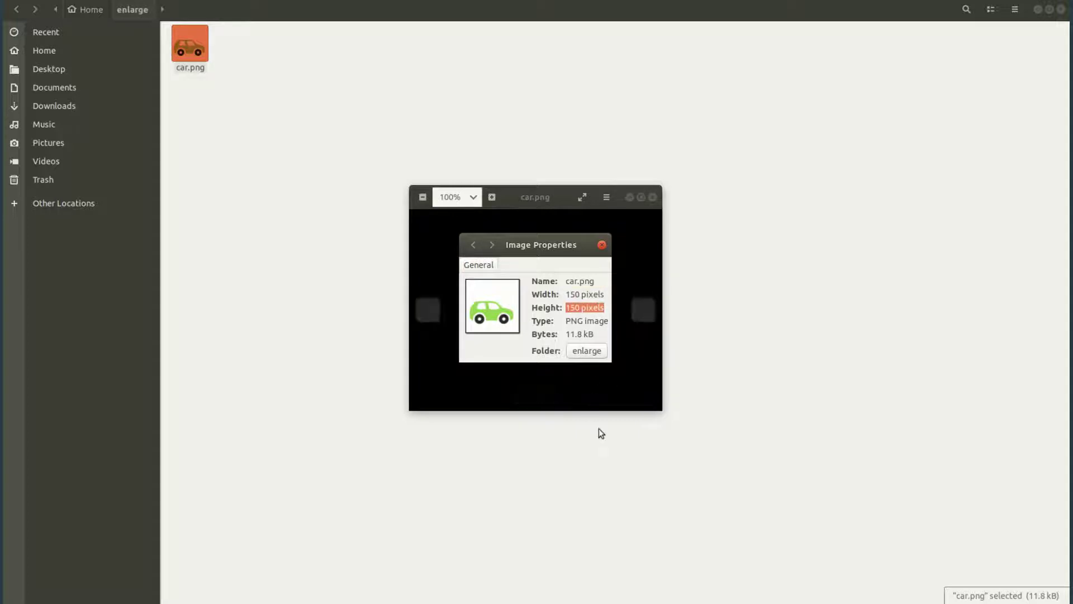
click(602, 245)
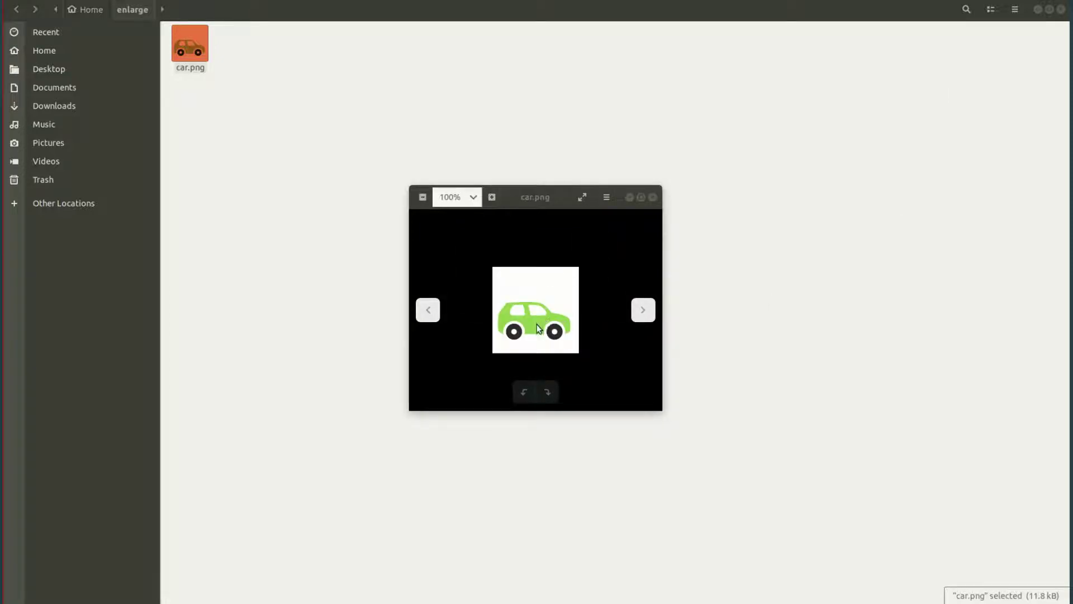
Step: Examine the edge quality of the car icon at high magnification in the image viewer, and close the viewer
scroll(538, 328, up, 5)
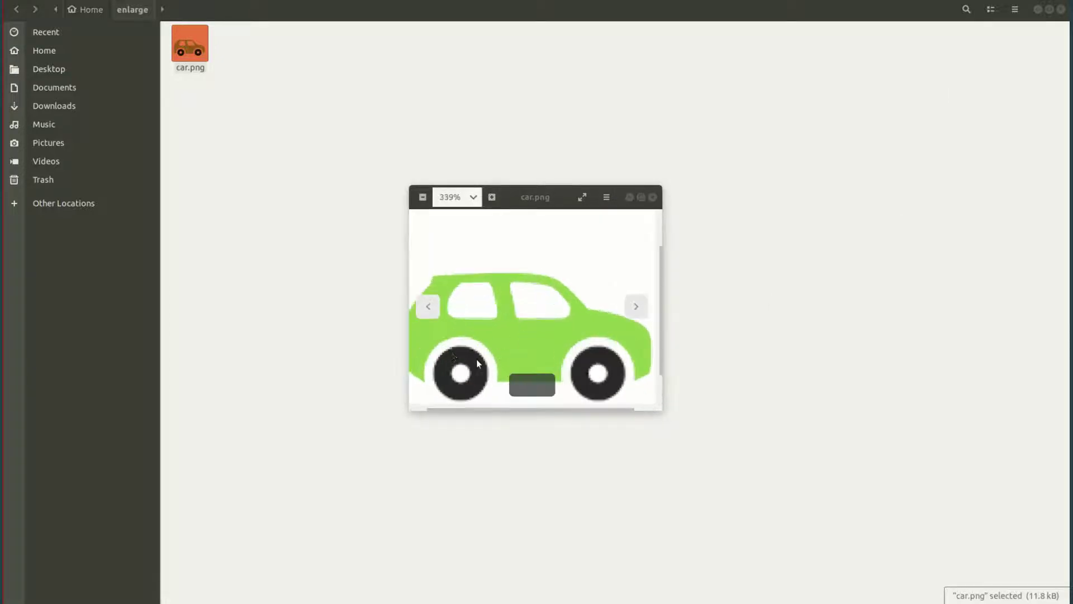
click(640, 196)
scroll(526, 306, up, 5)
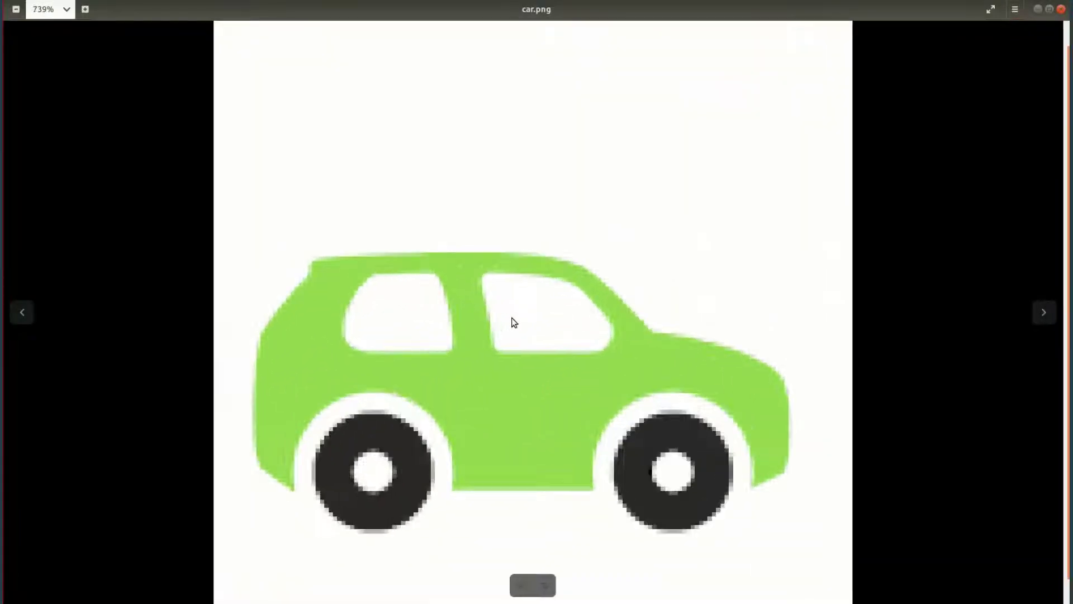
scroll(512, 317, up, 4)
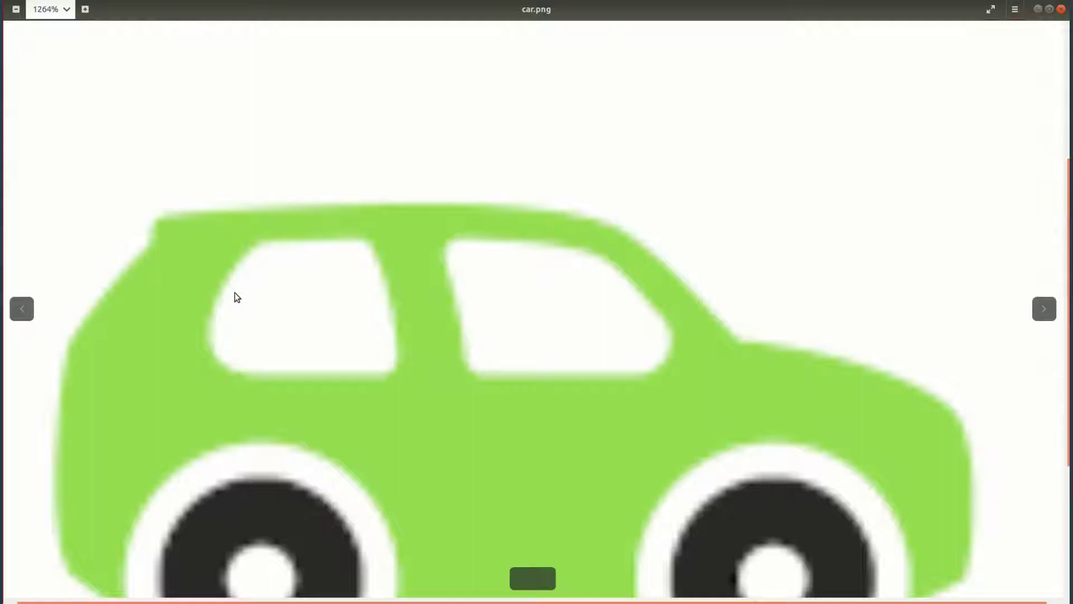
scroll(237, 298, down, 3)
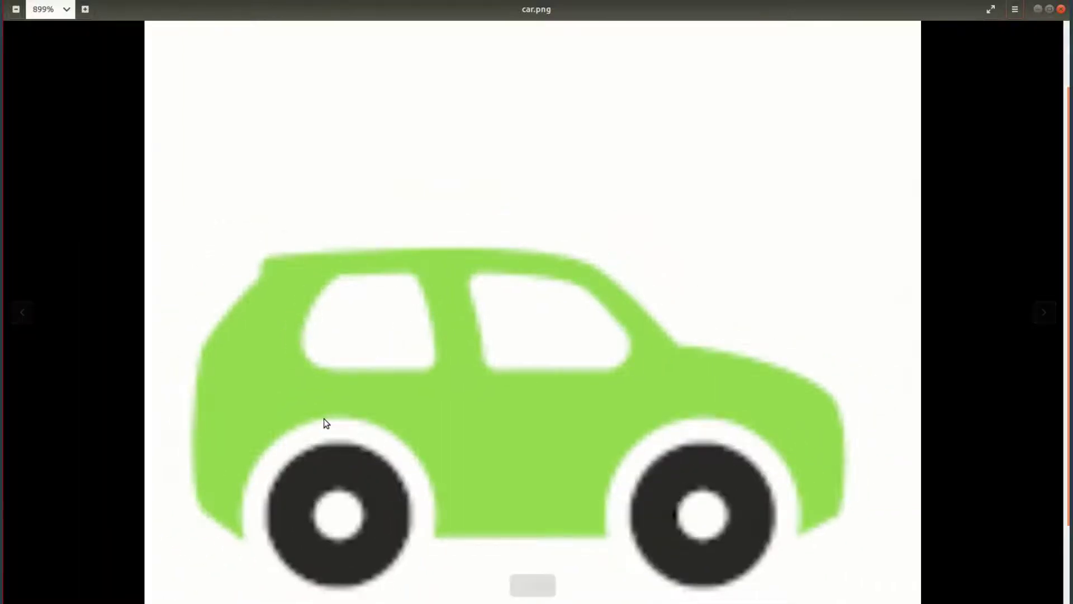
scroll(324, 418, down, 1)
scroll(329, 423, up, 1)
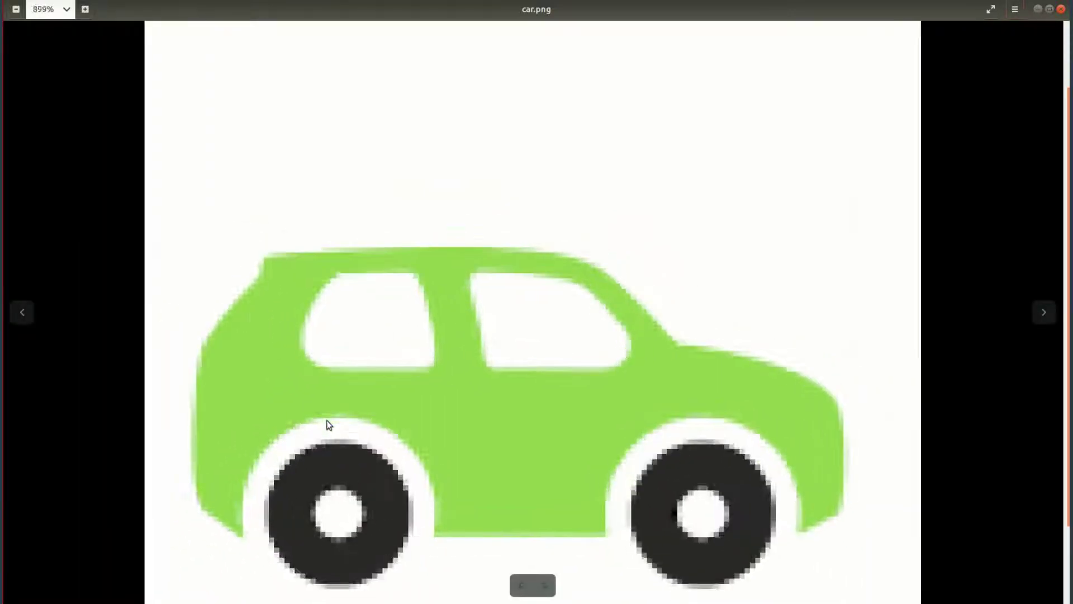
scroll(327, 423, up, 1)
scroll(326, 421, down, 3)
scroll(346, 415, down, 1)
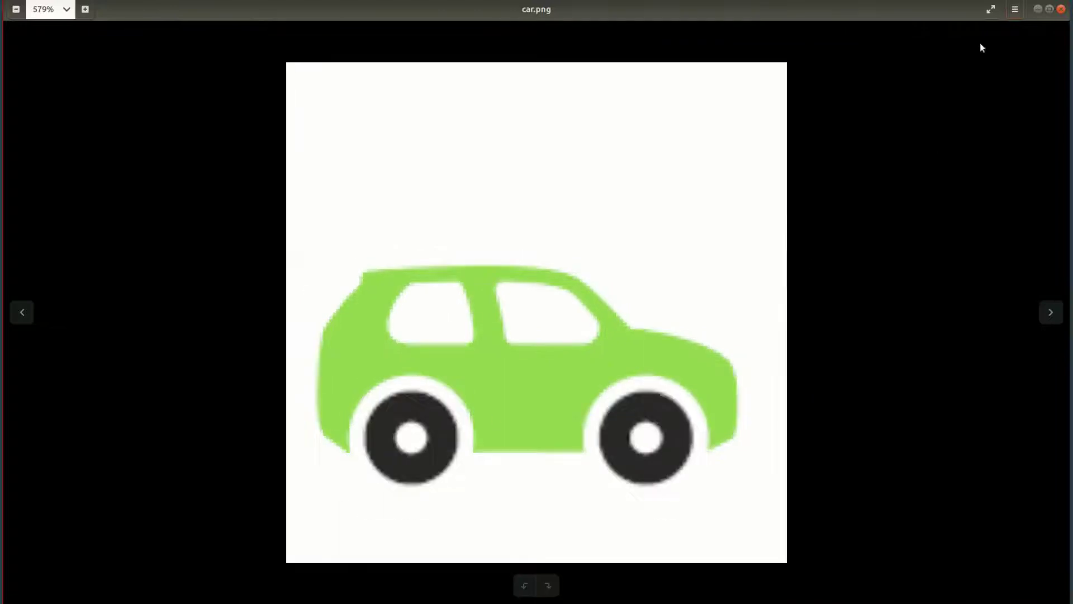
scroll(873, 184, down, 1)
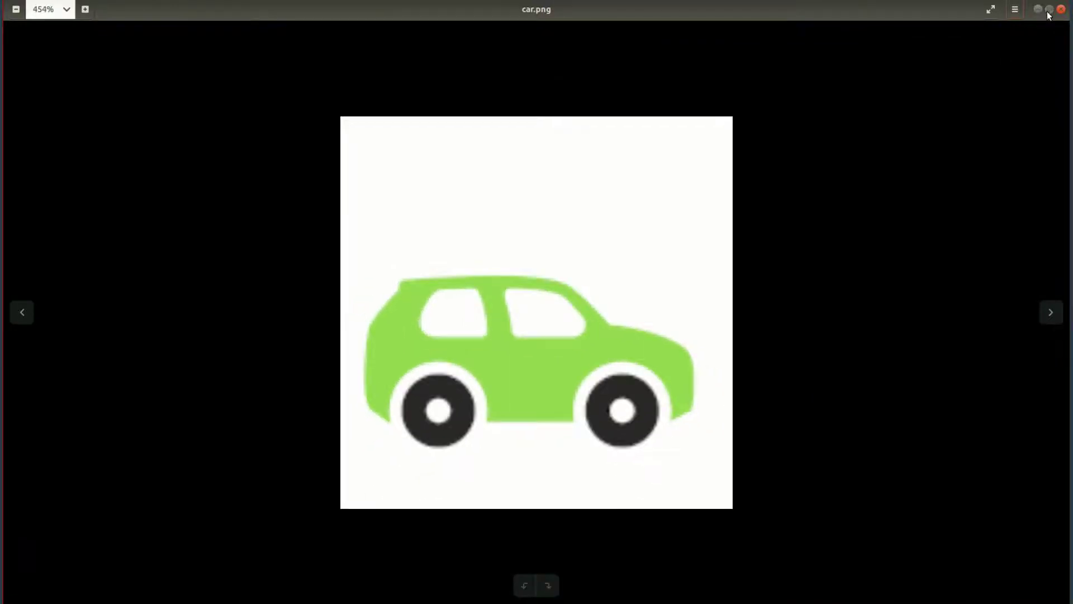
click(1049, 9)
scroll(492, 279, down, 3)
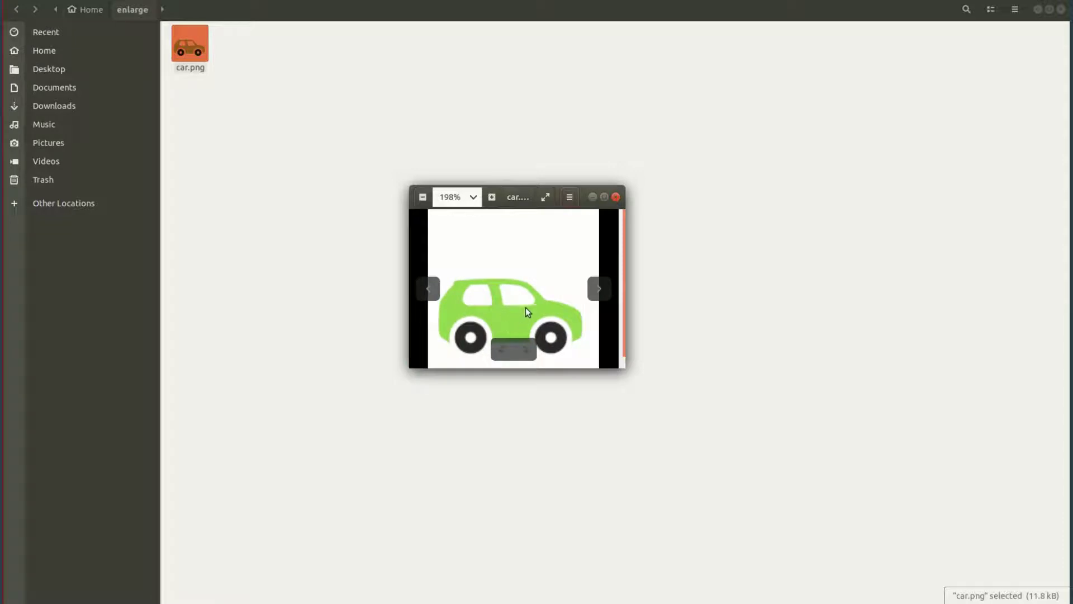
click(616, 196)
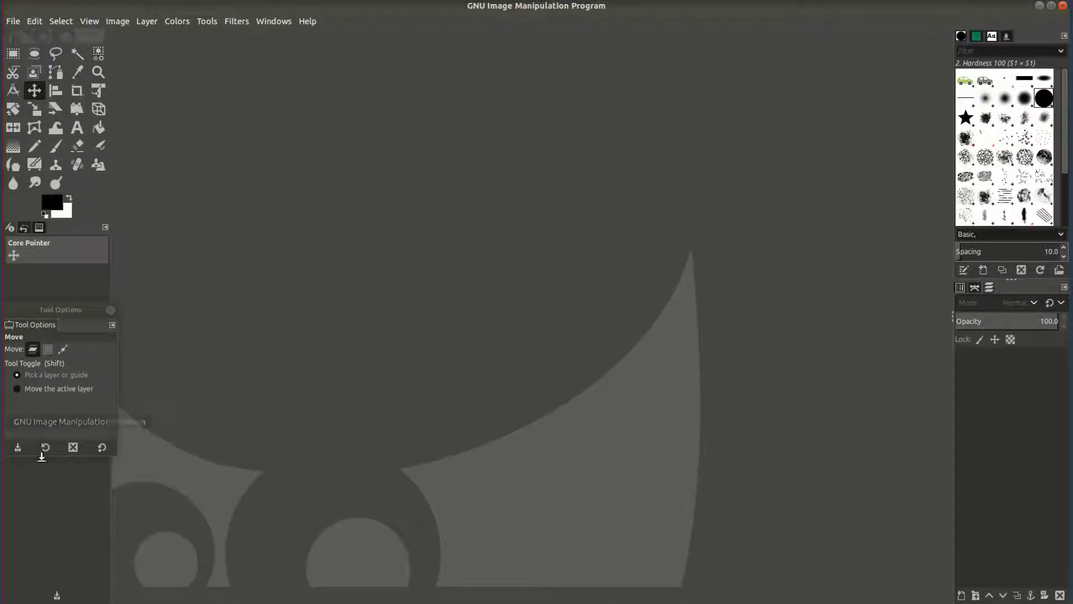
Step: Switch to GIMP and open car.png from the enlarge folder
click(13, 21)
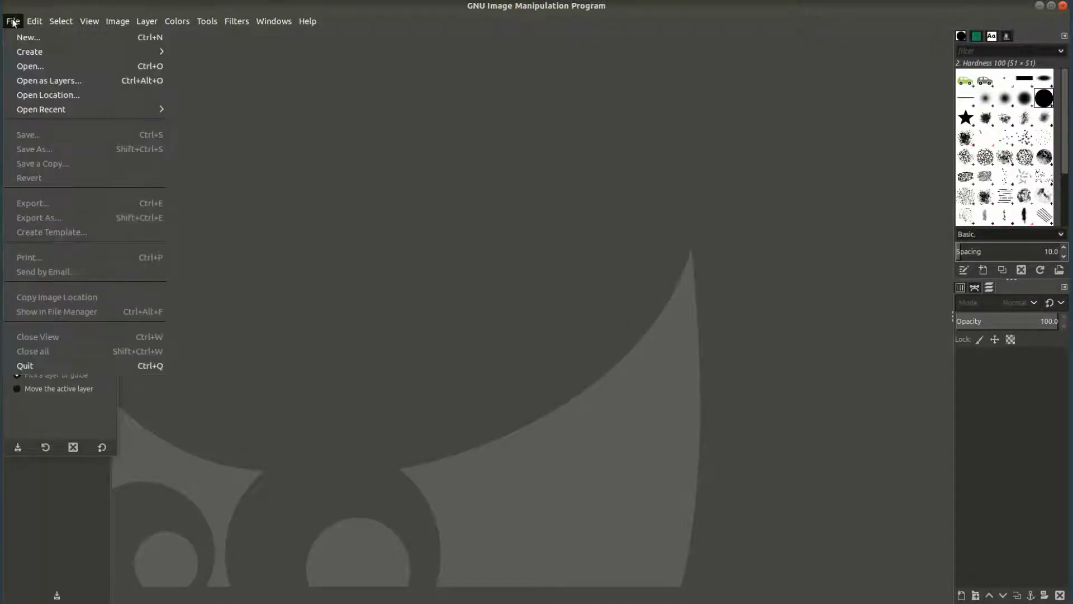
click(45, 67)
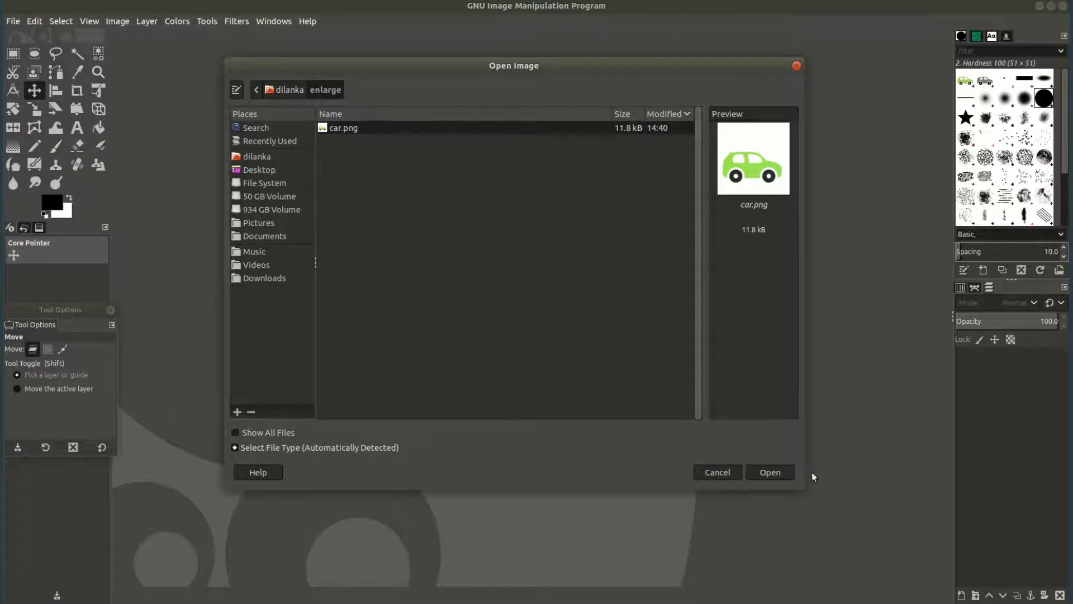
click(772, 471)
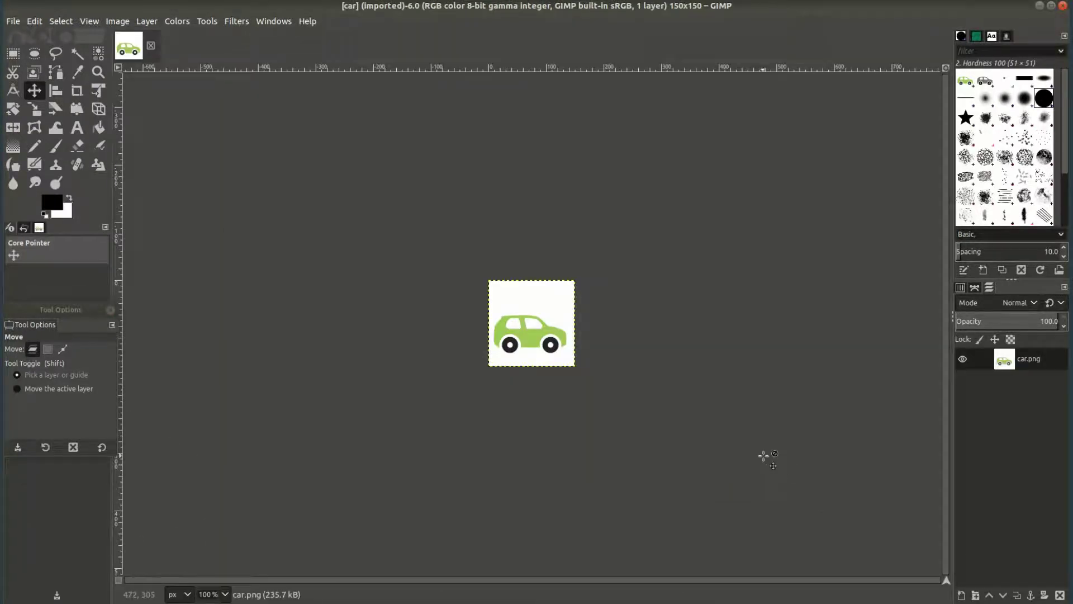
Step: Activate the Paths tool and examine the car icon's outline at several magnifications
key(b)
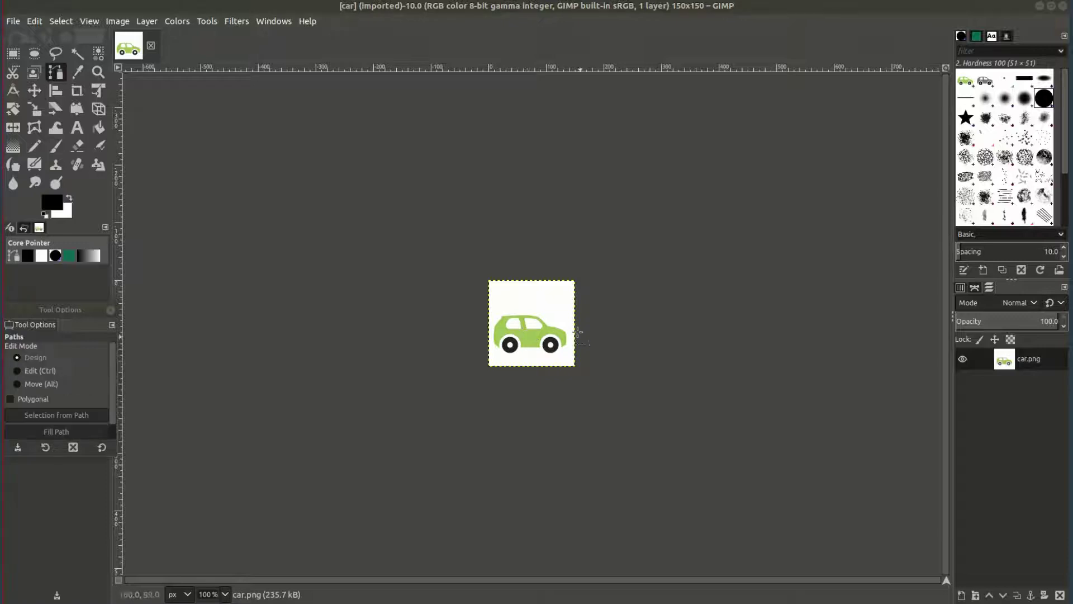
scroll(527, 335, up, 7)
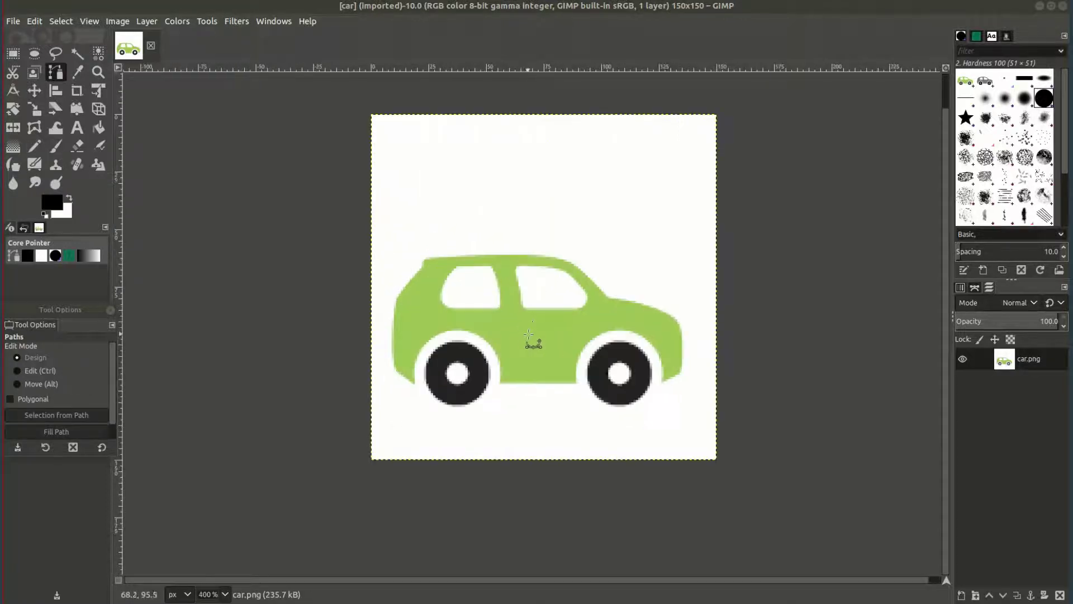
scroll(522, 302, down, 4)
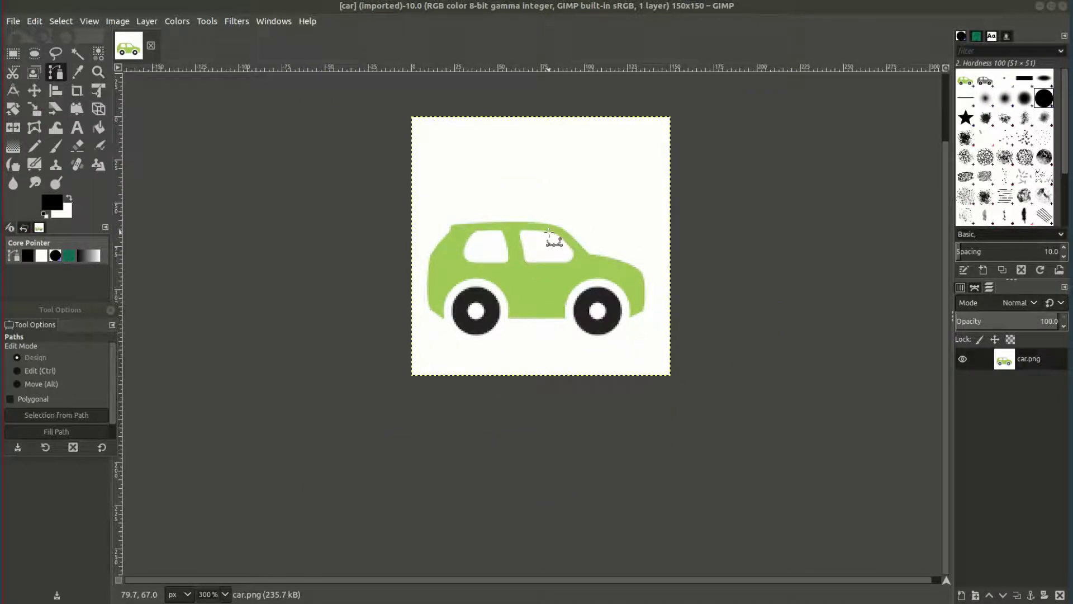
scroll(549, 234, down, 2)
scroll(549, 234, down, 2)
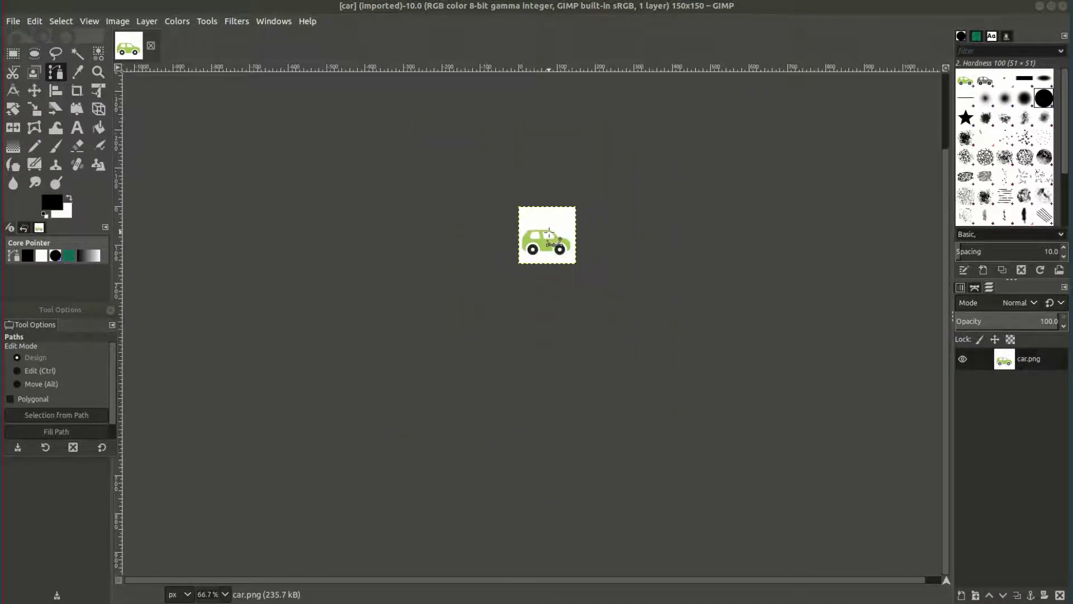
scroll(562, 247, up, 1)
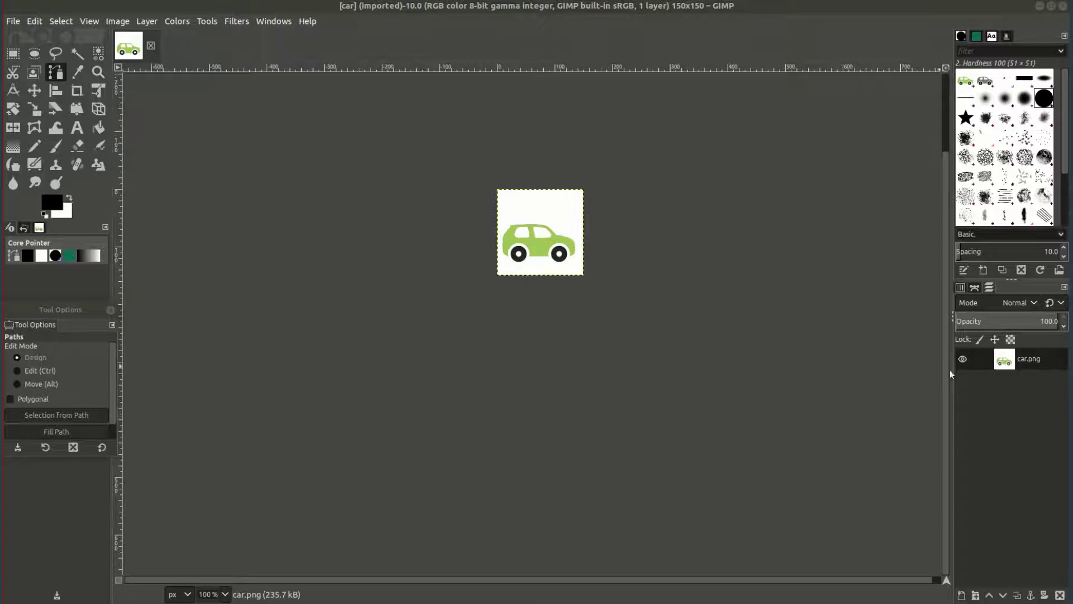
scroll(909, 293, up, 3)
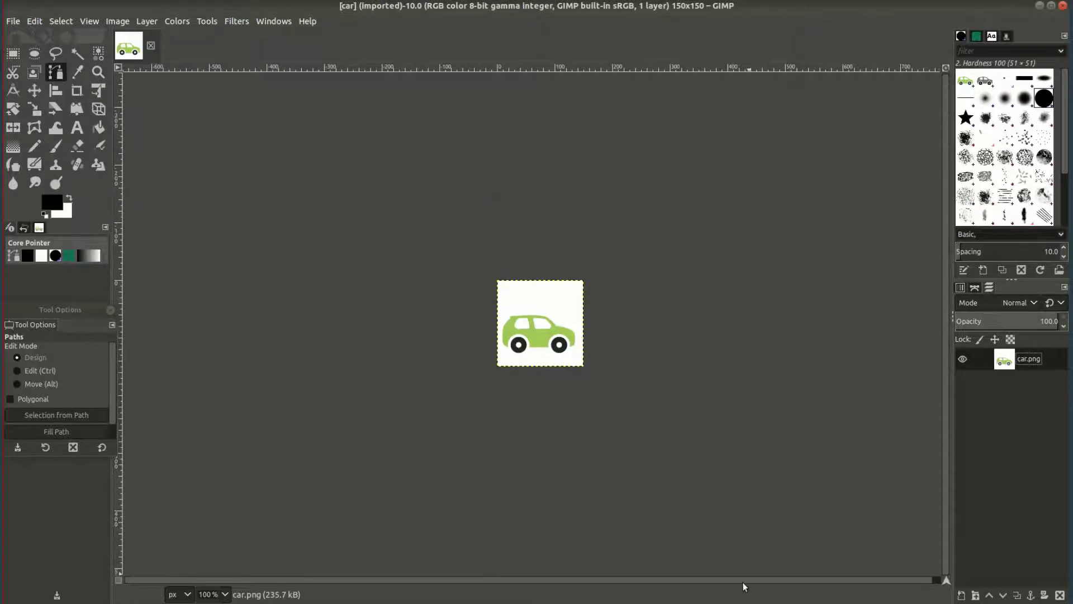
Step: Create a new blank image 1000 px wide and 1000 px high
click(14, 21)
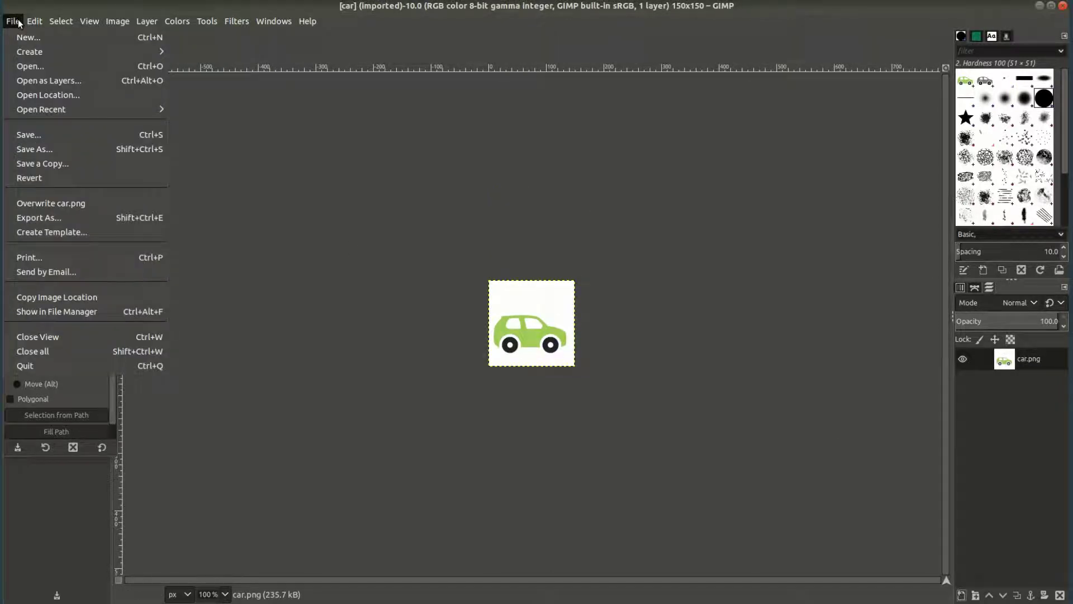
click(63, 39)
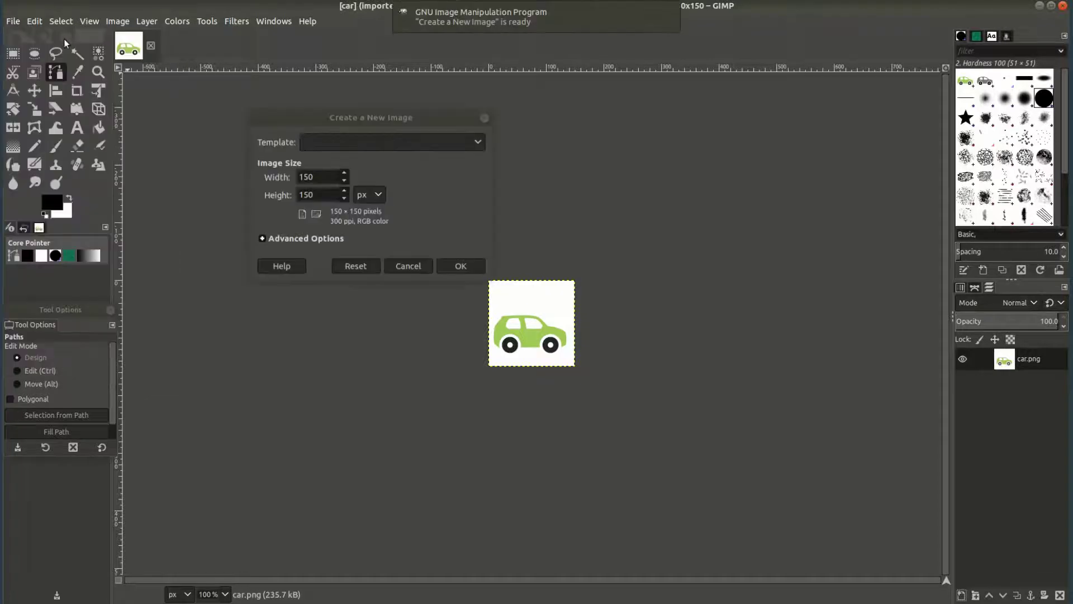
click(269, 166)
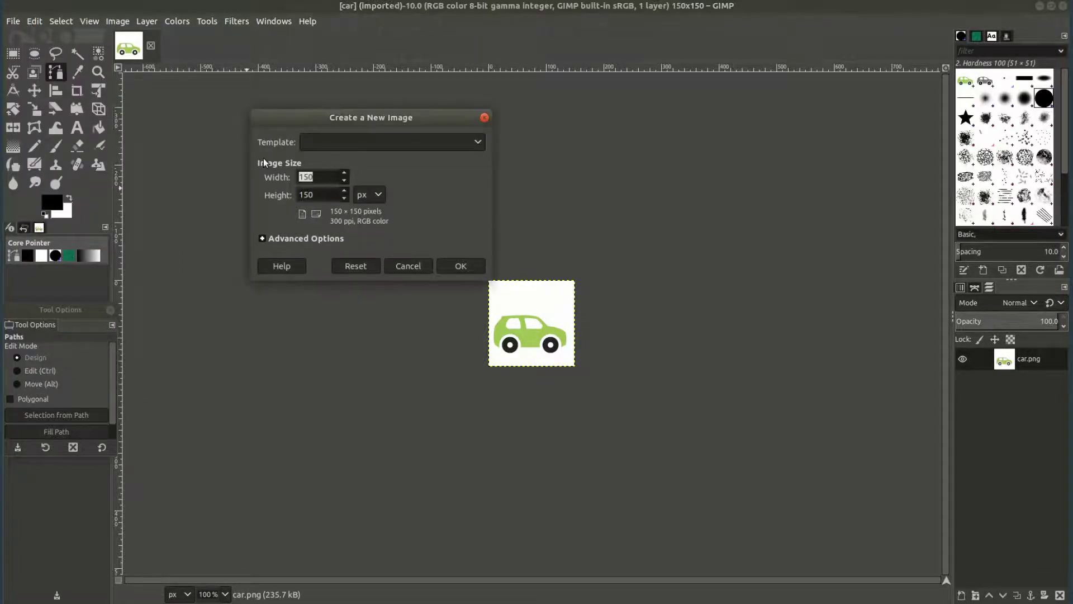
key(Tab)
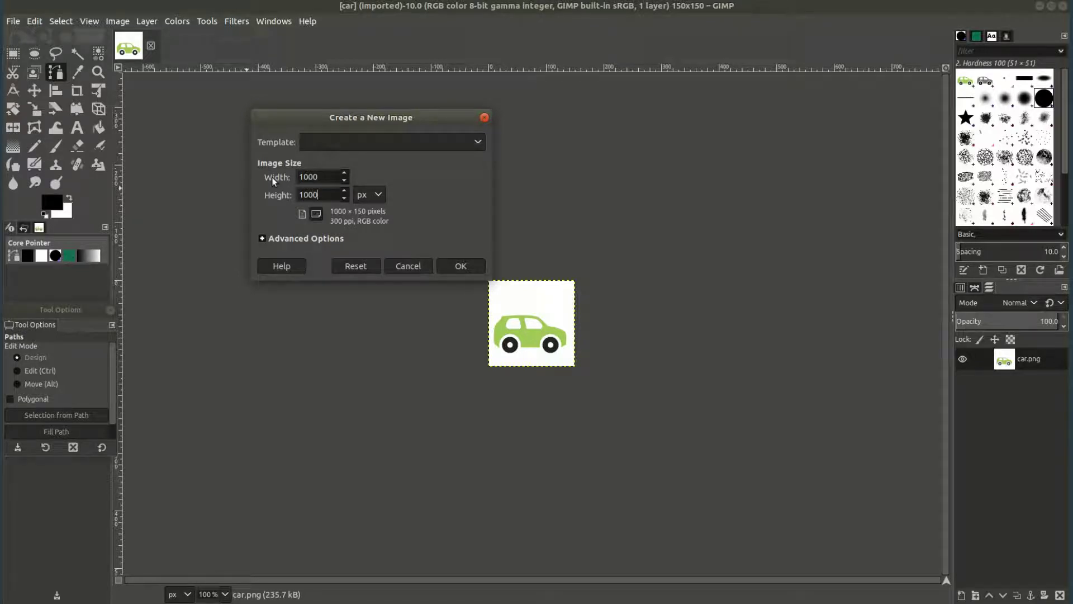
click(461, 267)
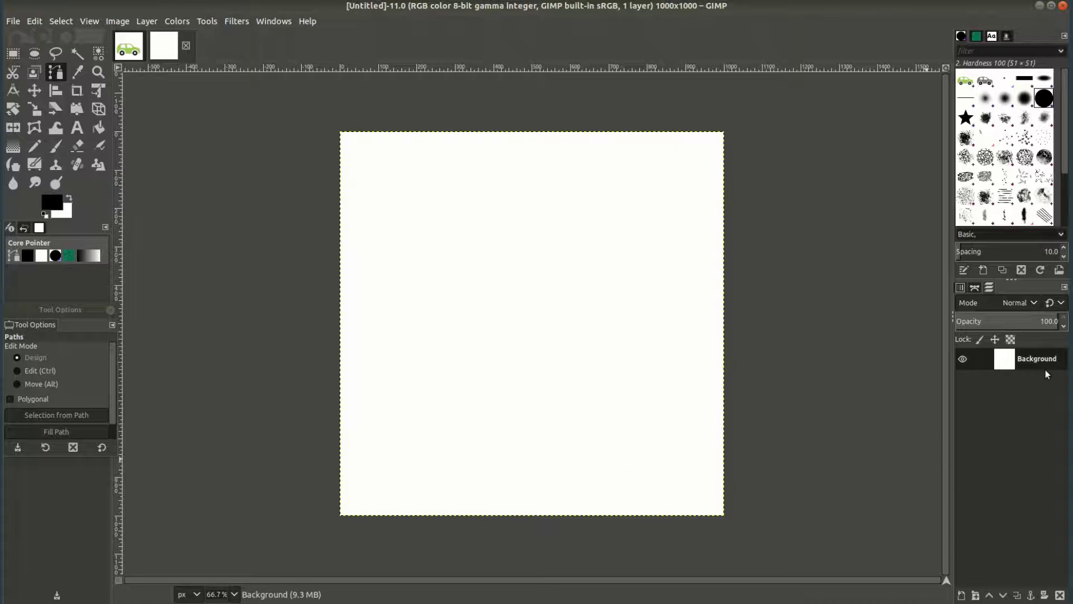
Step: Copy the car icon from car.png and paste it into the new blank image
click(130, 46)
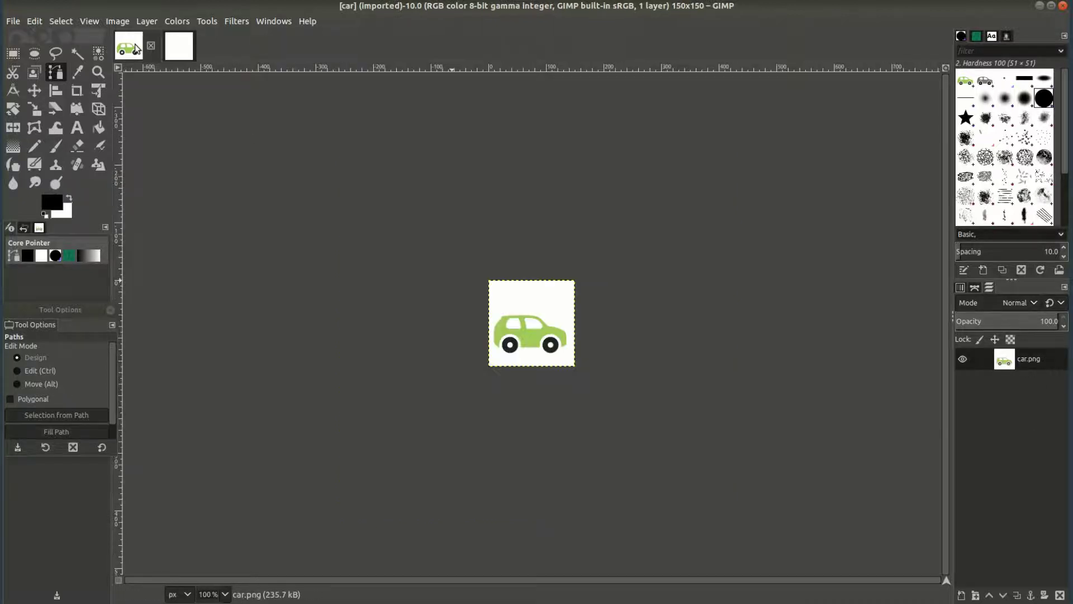
click(28, 20)
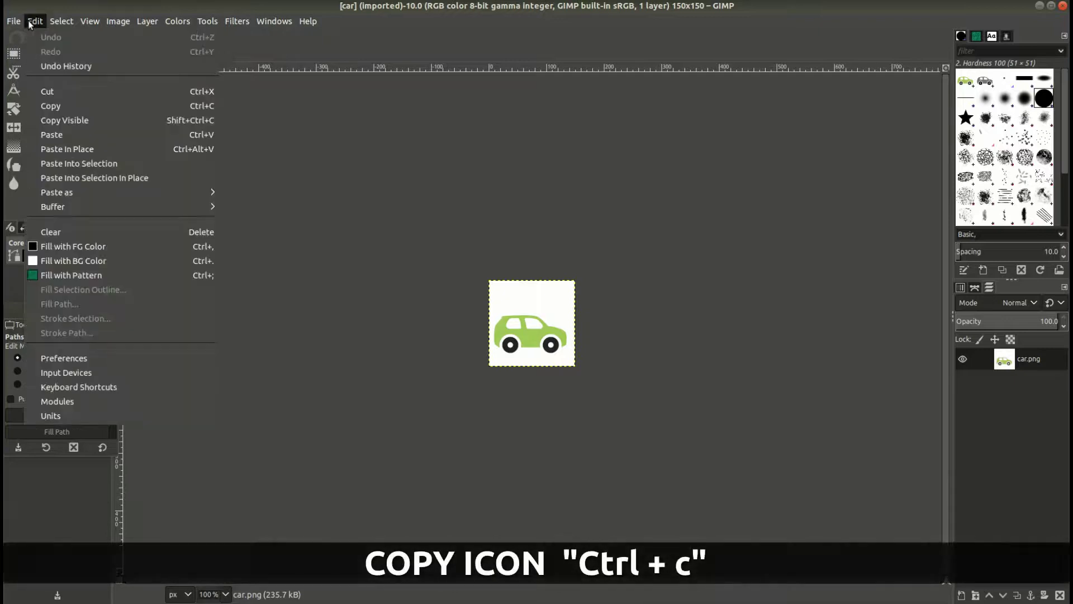
click(57, 107)
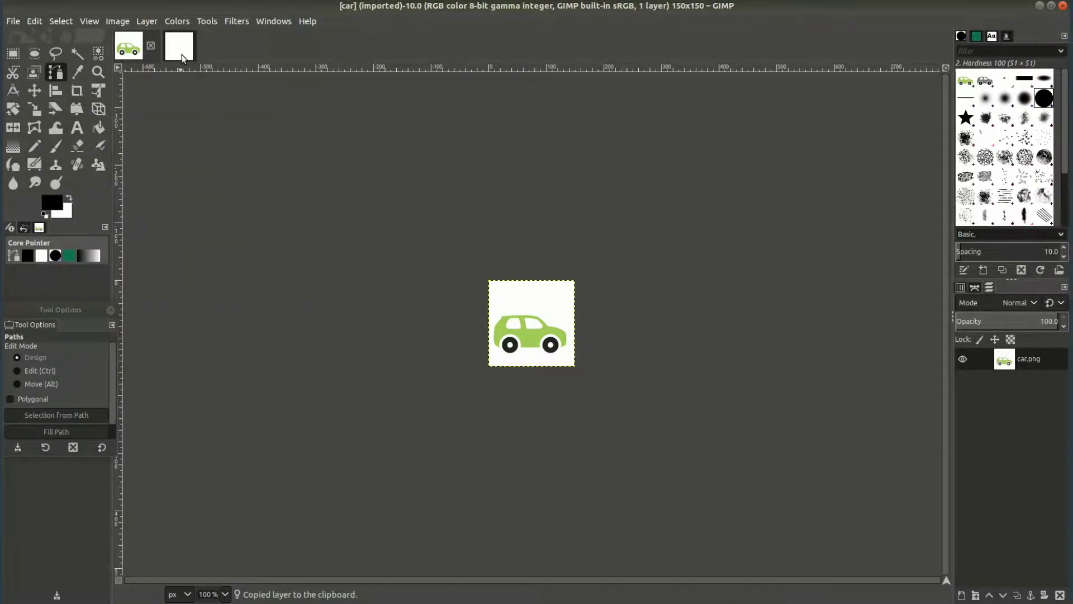
click(181, 57)
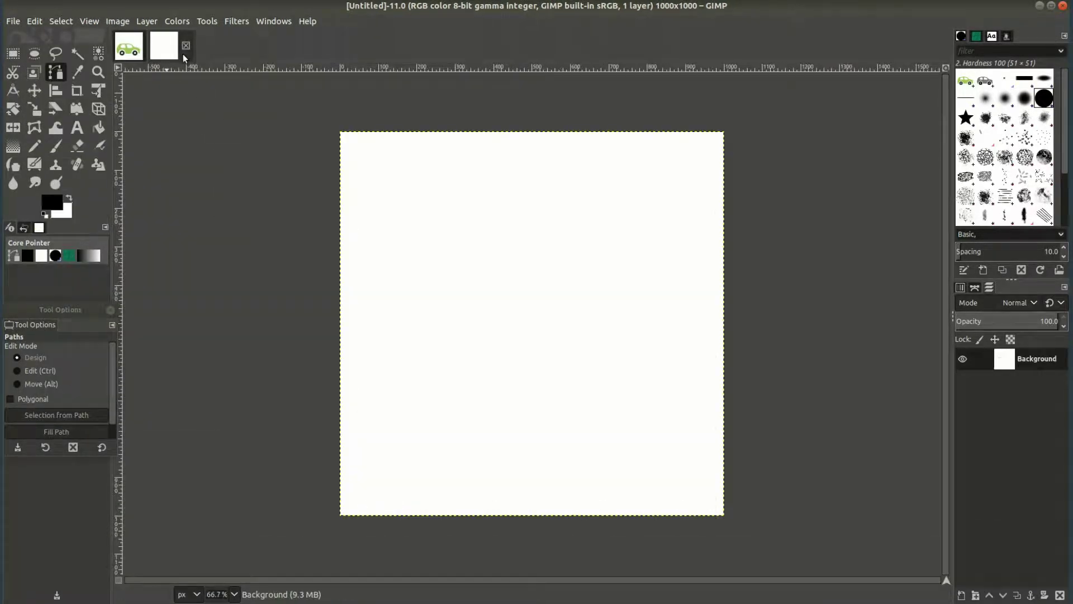
click(42, 20)
click(72, 134)
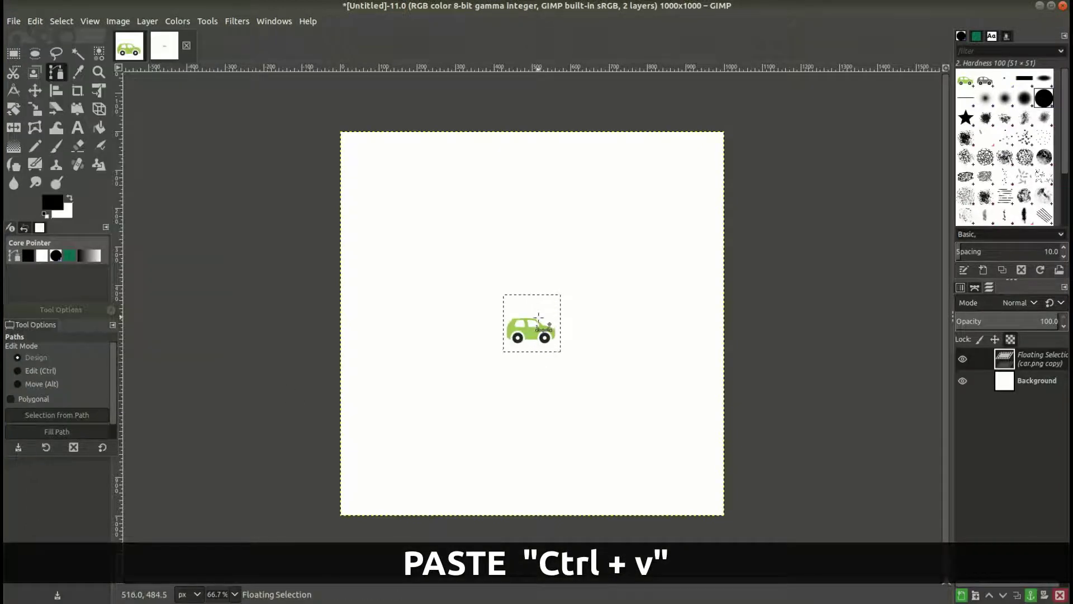
Step: Turn the pasted floating selection into a layer by renaming it small_car
double_click(1047, 360)
text(small_car)
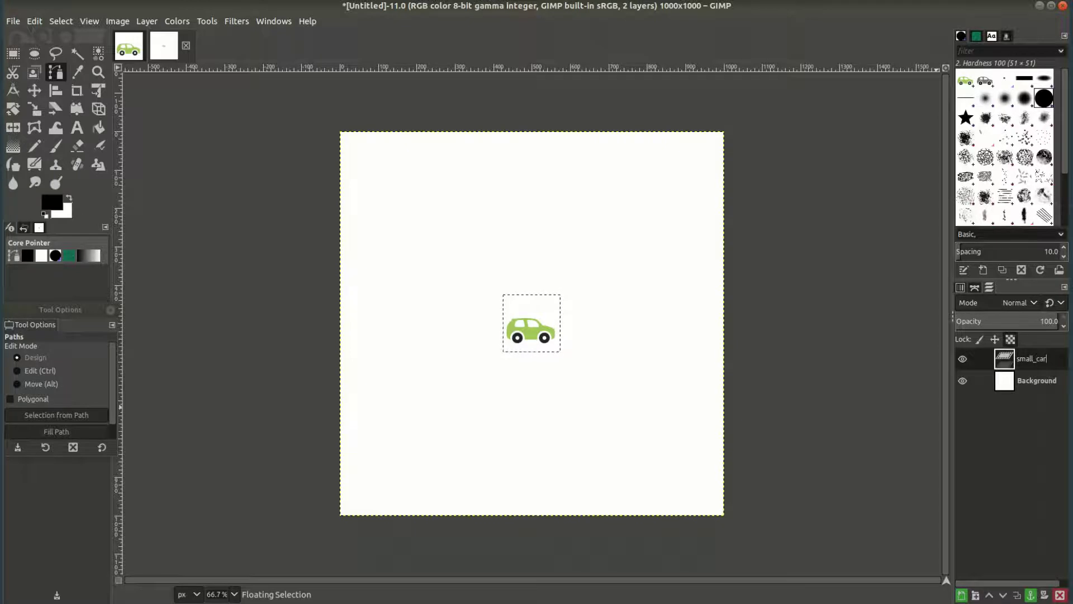
key(Return)
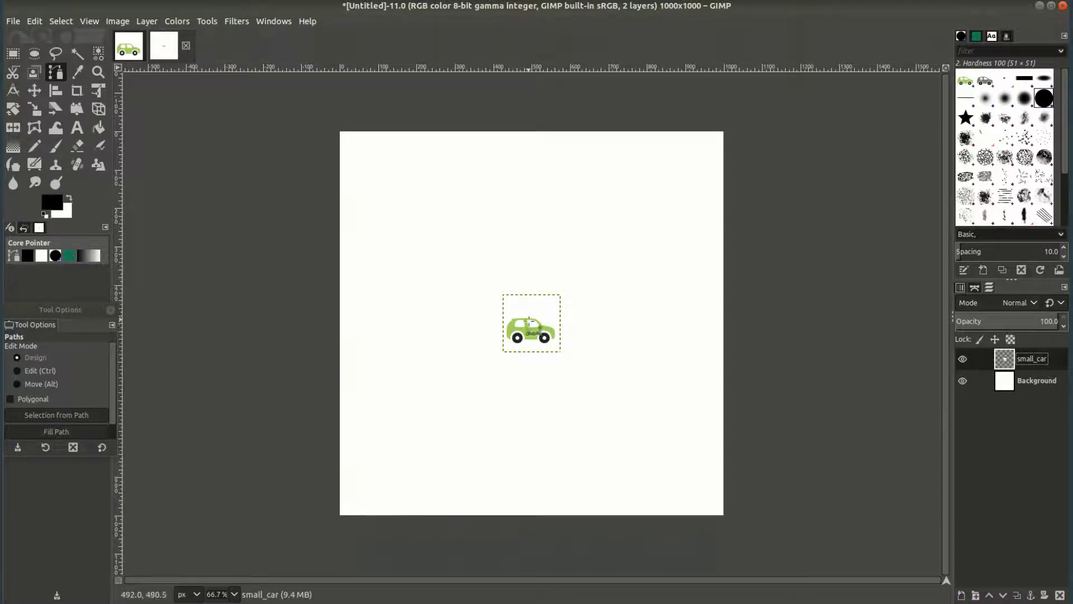
Step: Scale the small_car layer up to 1000 px wide and 1000 px high
click(34, 109)
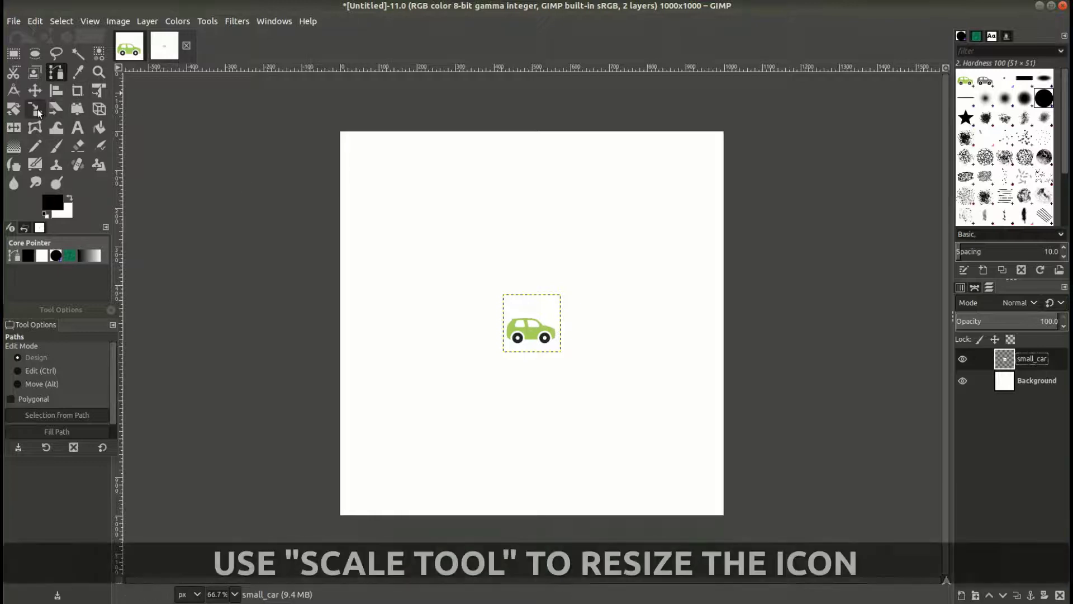
click(534, 324)
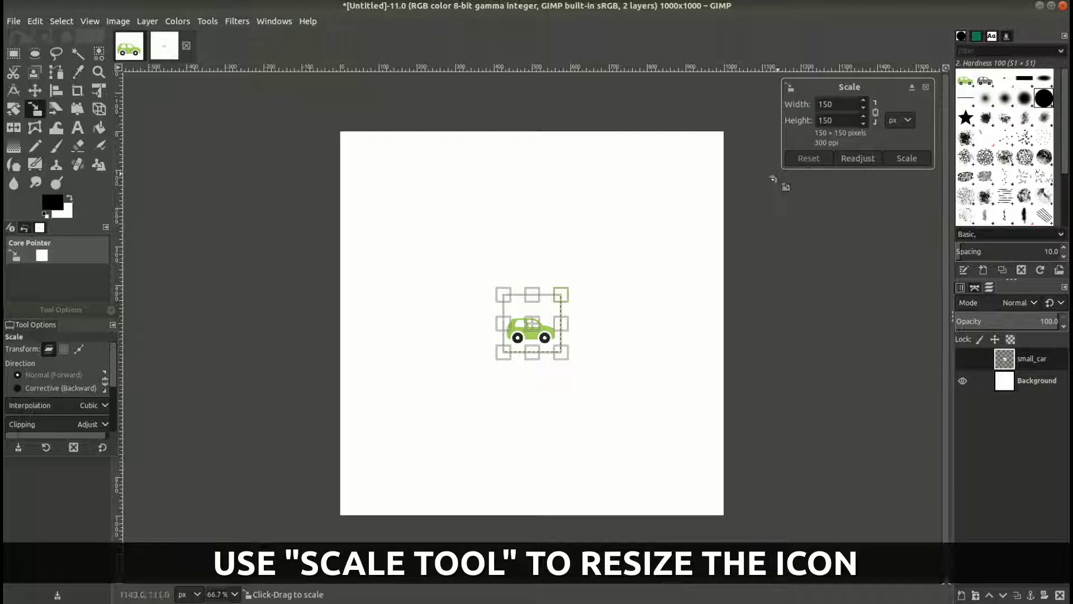
drag(500, 286, 368, 169)
drag(572, 362, 677, 496)
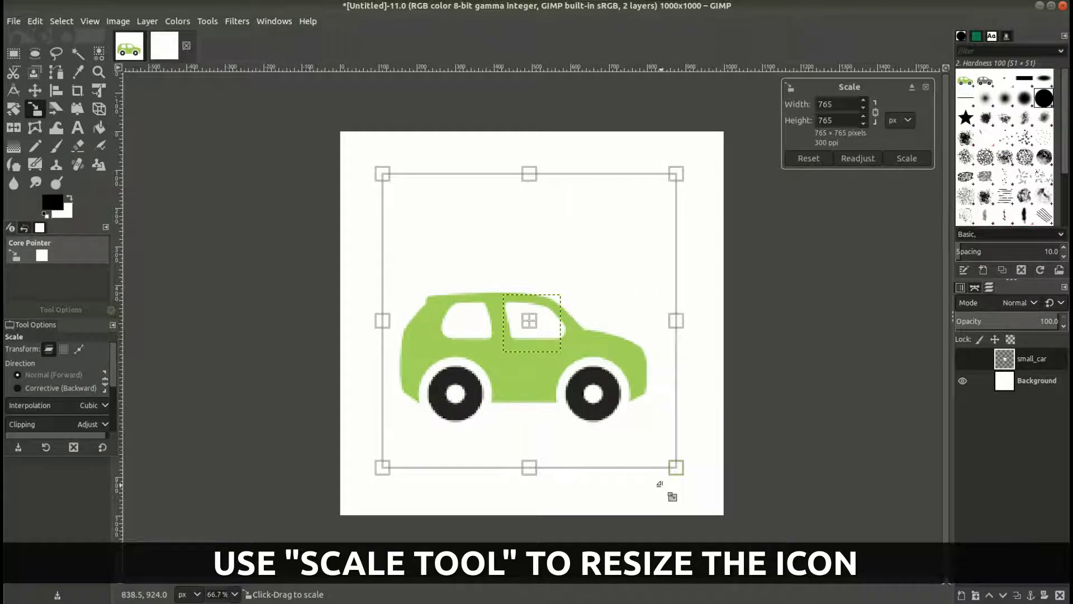
text(1000)
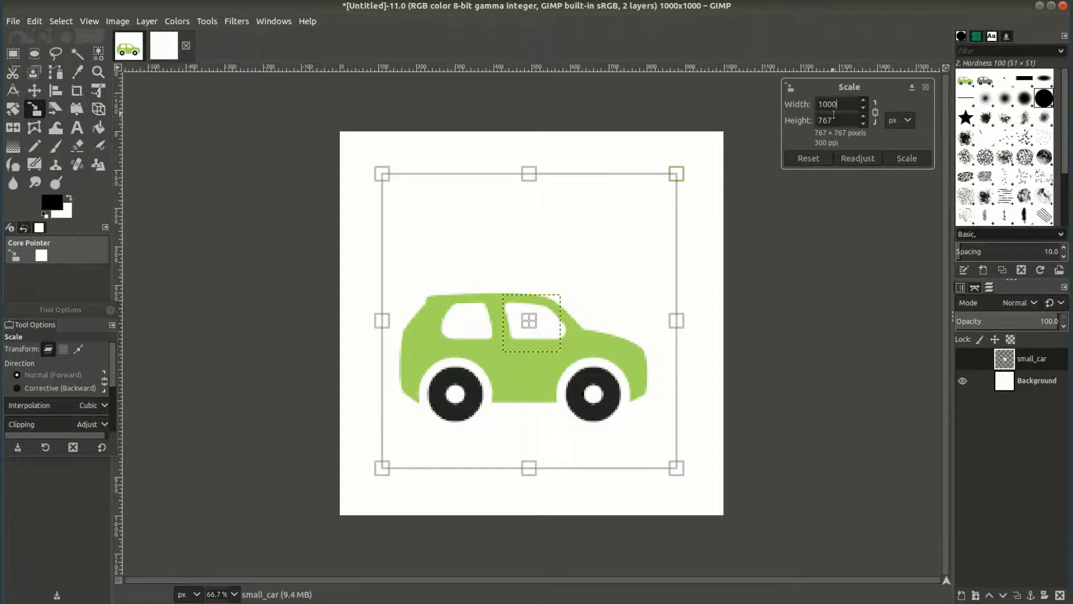
key(Tab)
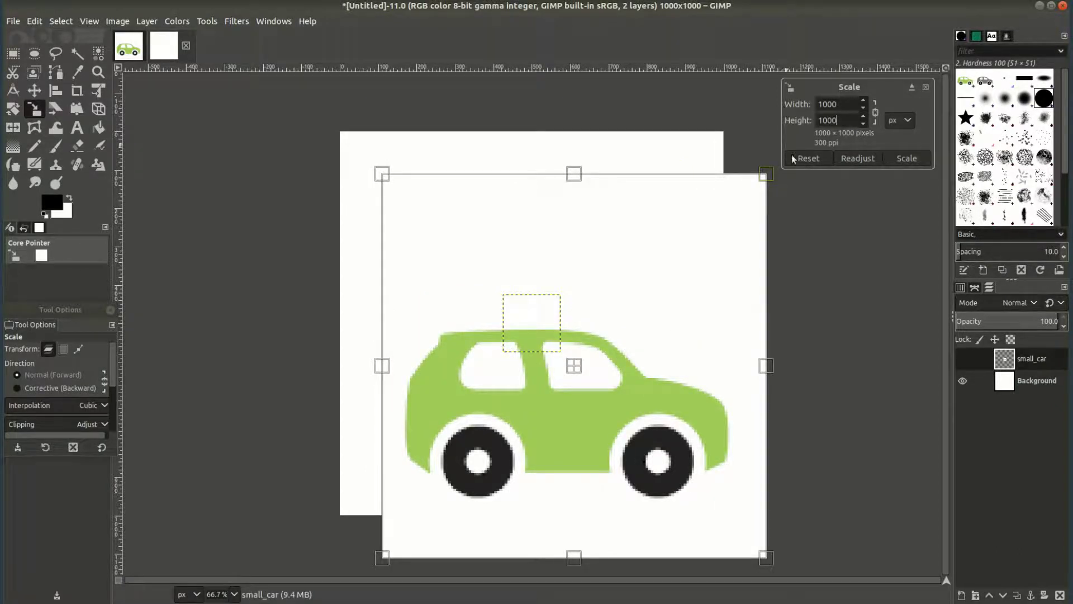
click(906, 159)
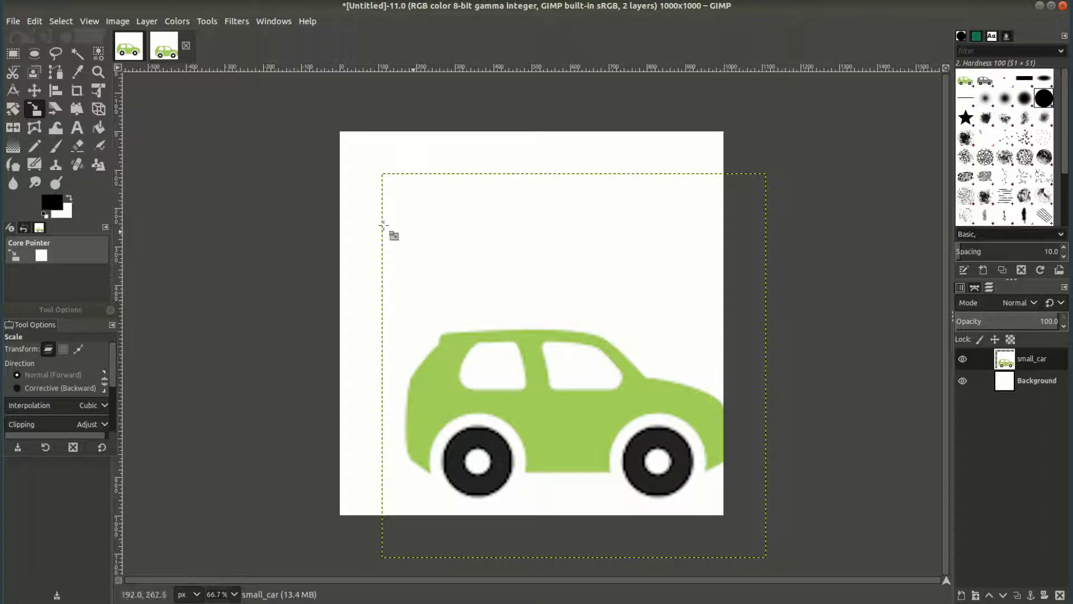
Step: Move the enlarged car upward, then align its layer to the image's horizontal and vertical centre
click(34, 90)
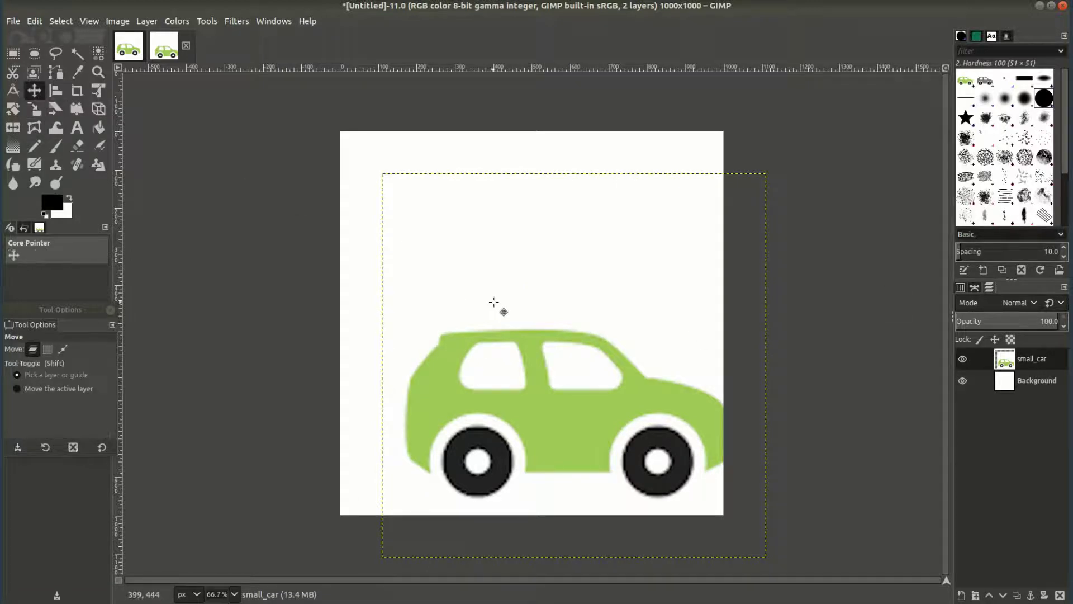
drag(494, 302, 491, 203)
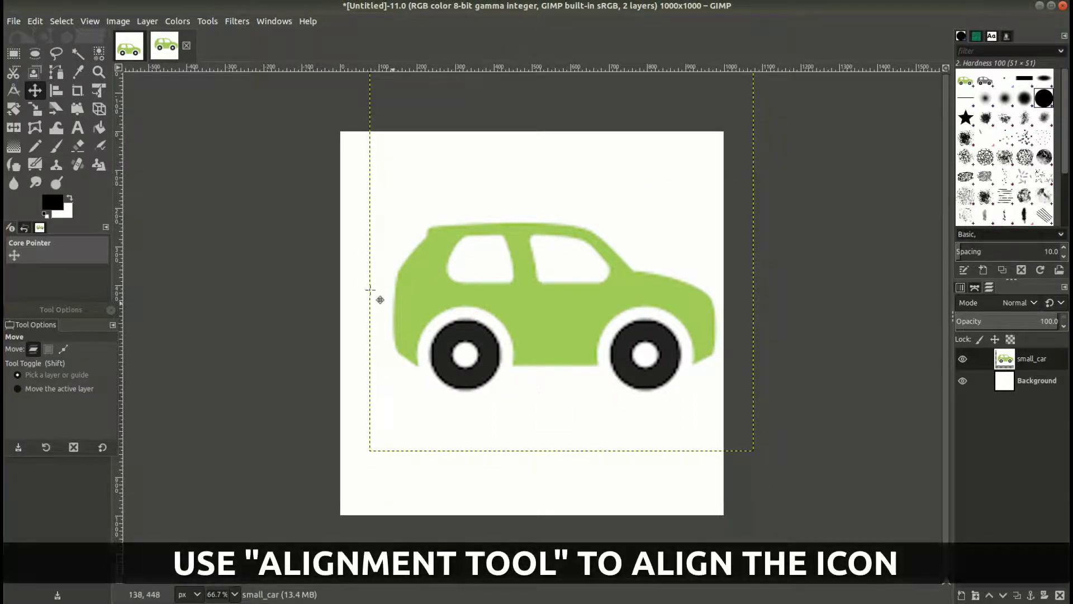
click(57, 91)
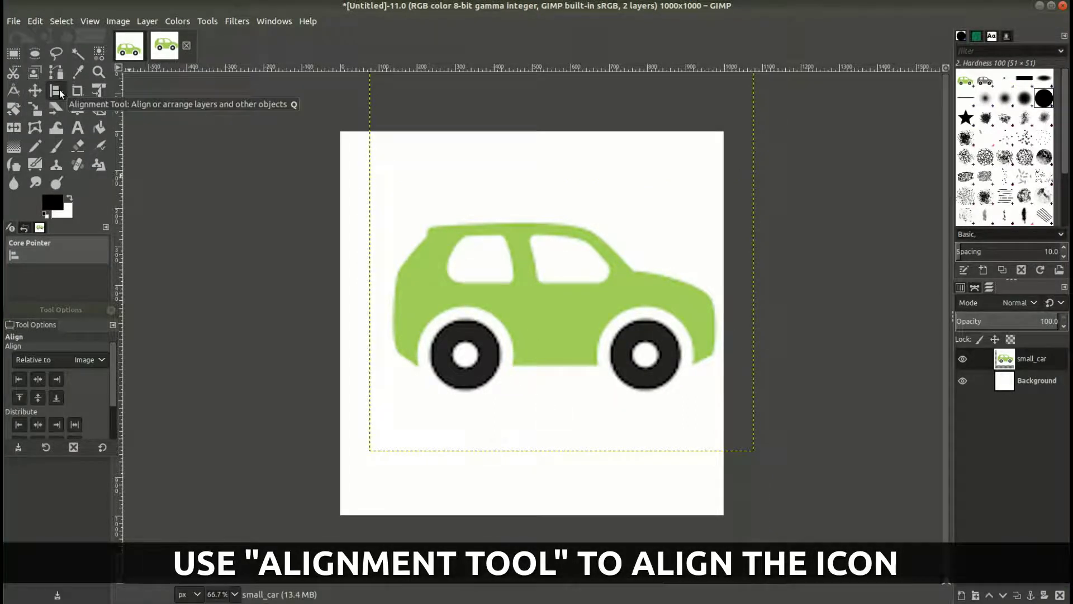
click(436, 282)
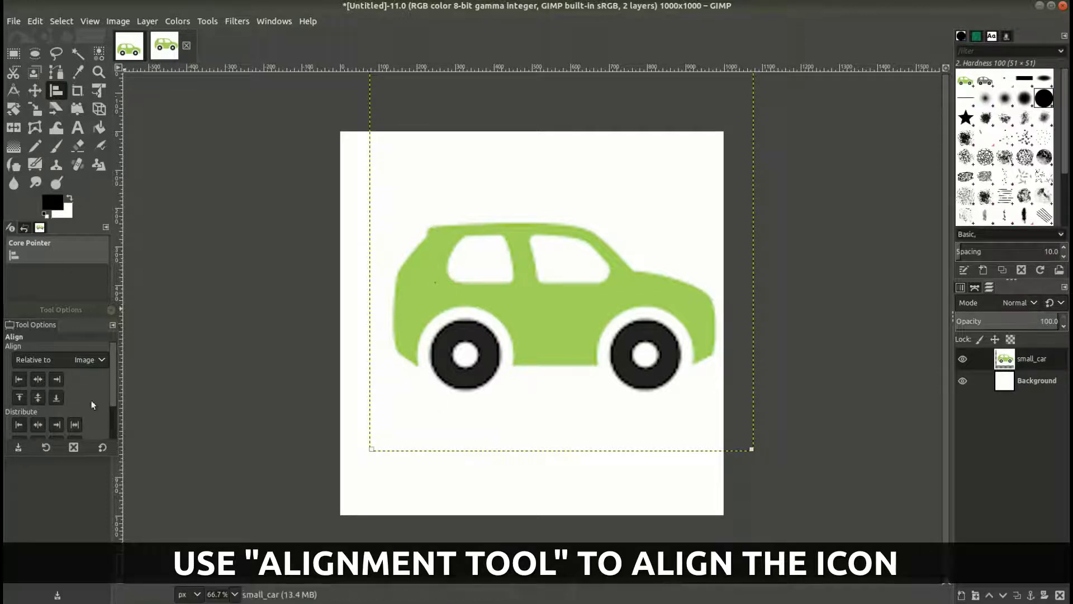
click(38, 381)
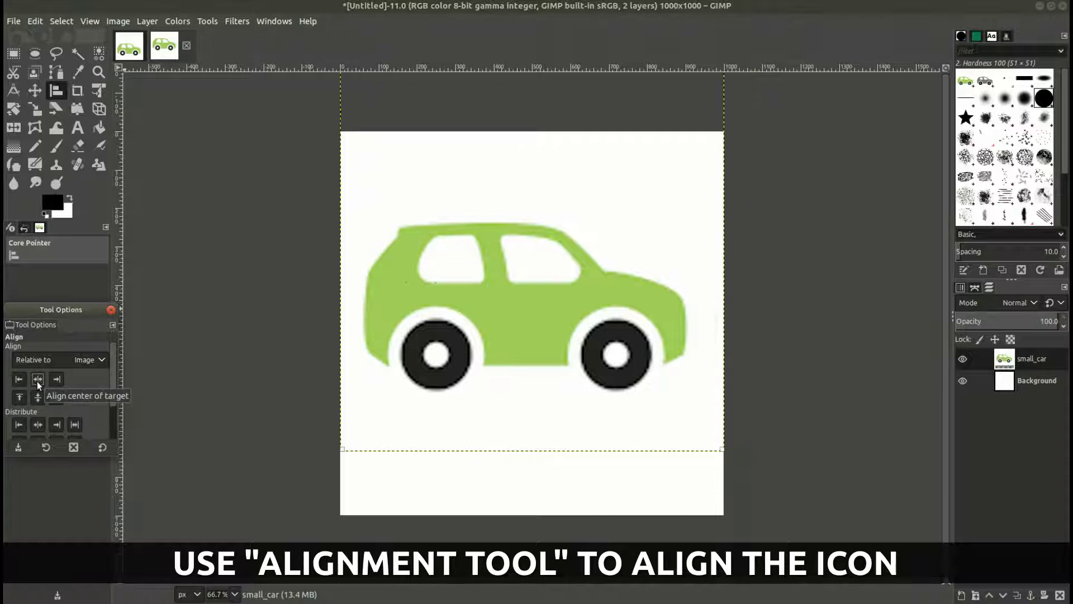
click(39, 398)
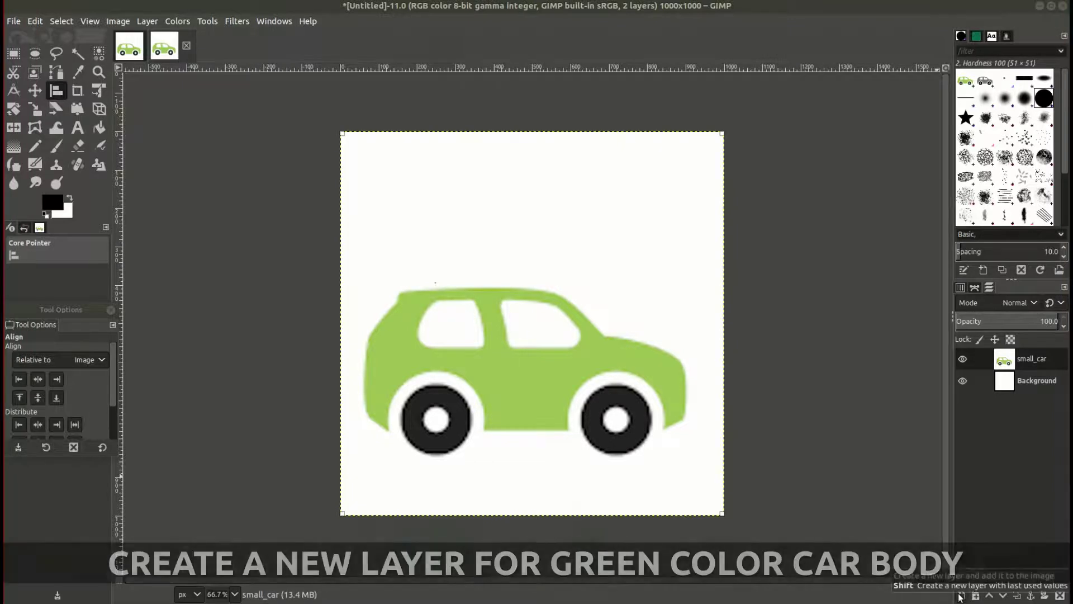
Step: Create a new layer named large_green in Normal mode, 1000 × 1000 px, filled with transparency
click(962, 595)
click(867, 341)
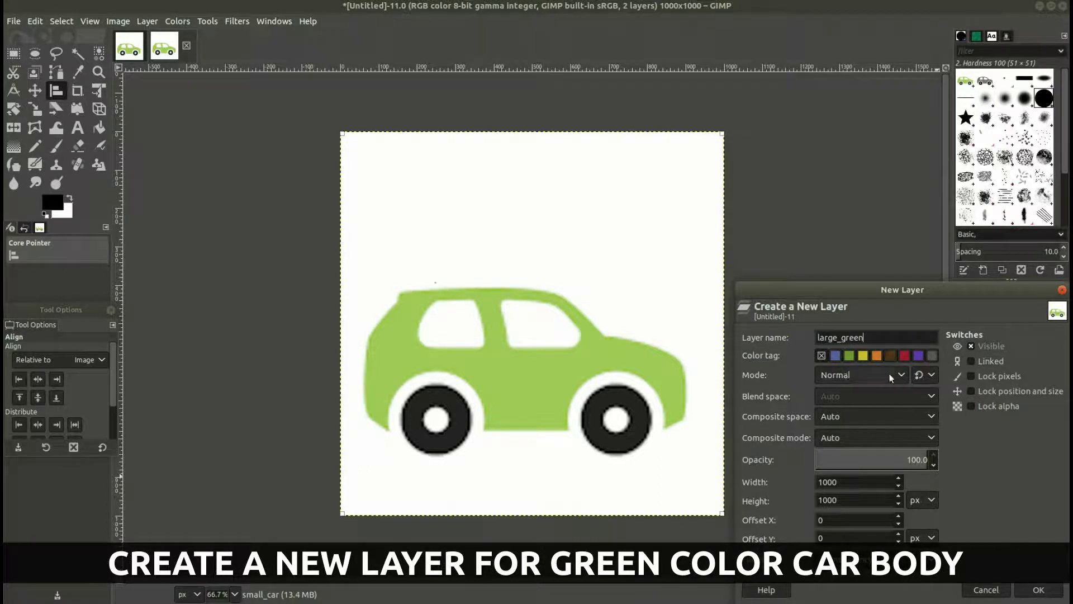
click(890, 376)
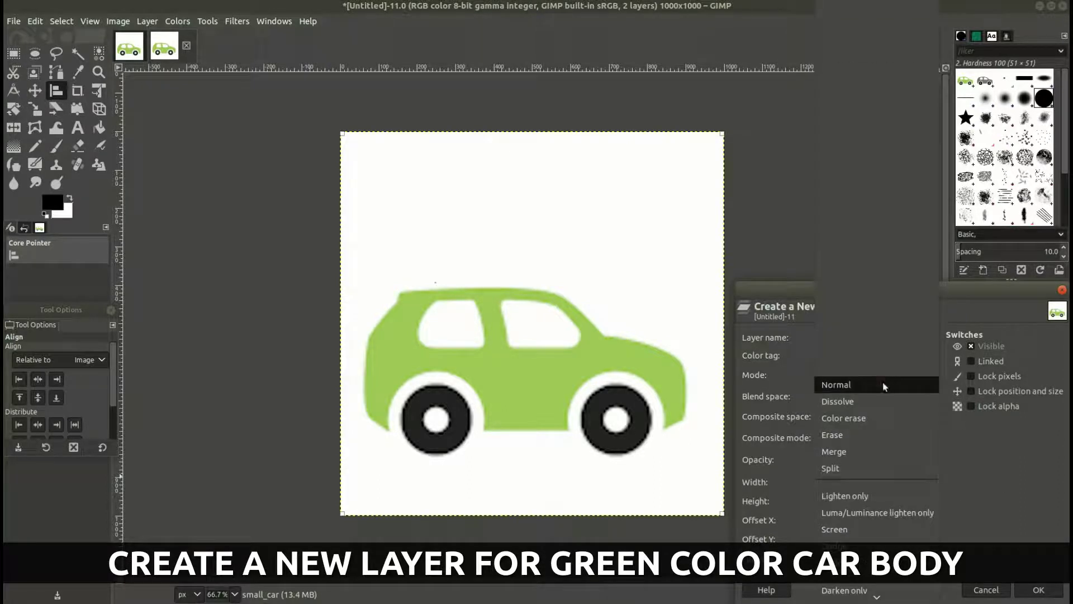
click(883, 385)
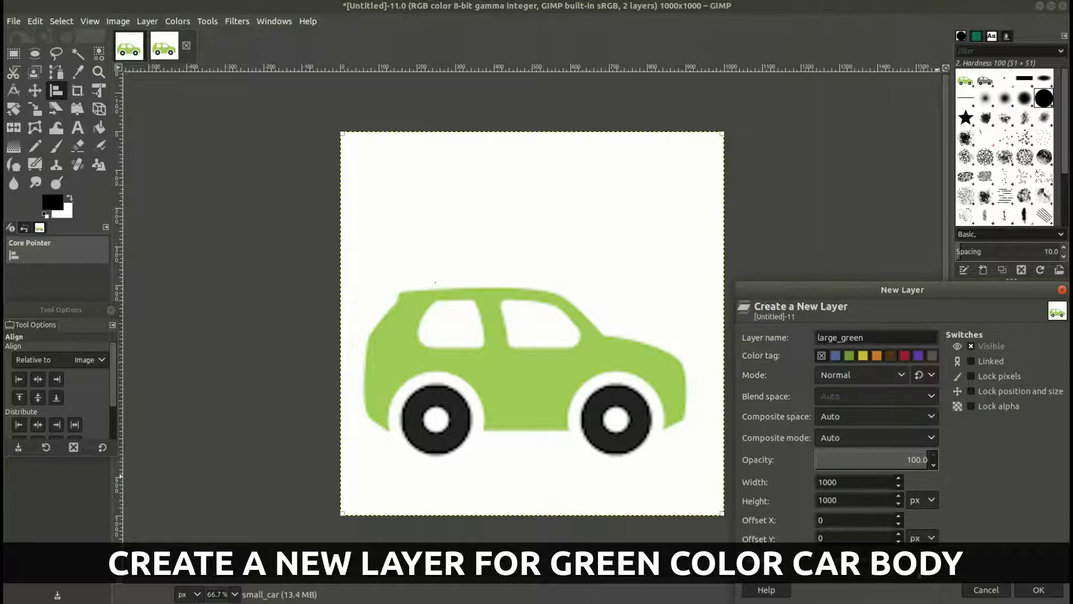
click(874, 559)
click(1039, 589)
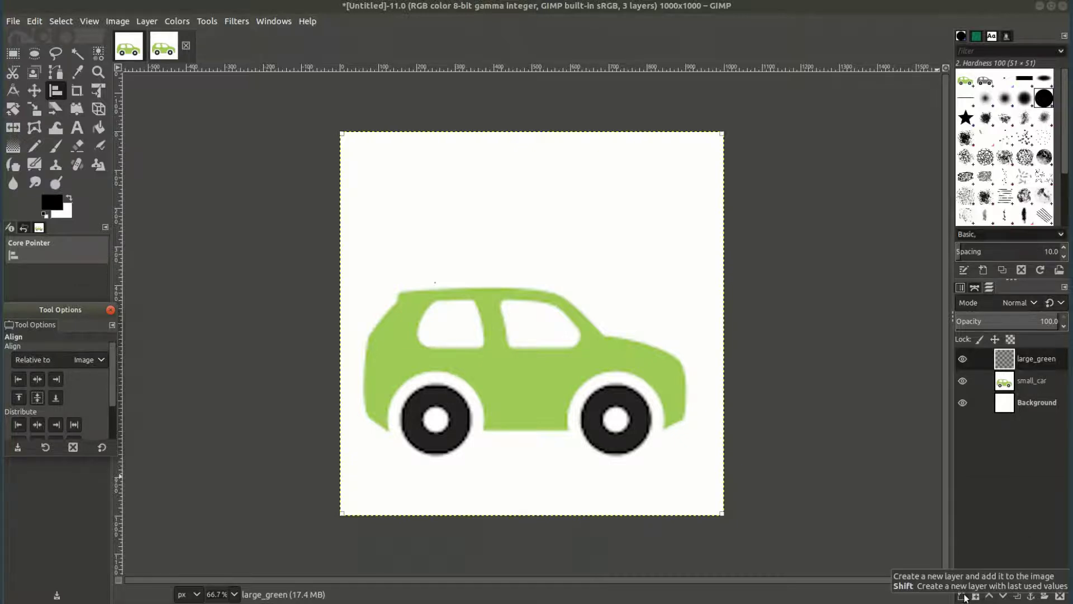
click(964, 596)
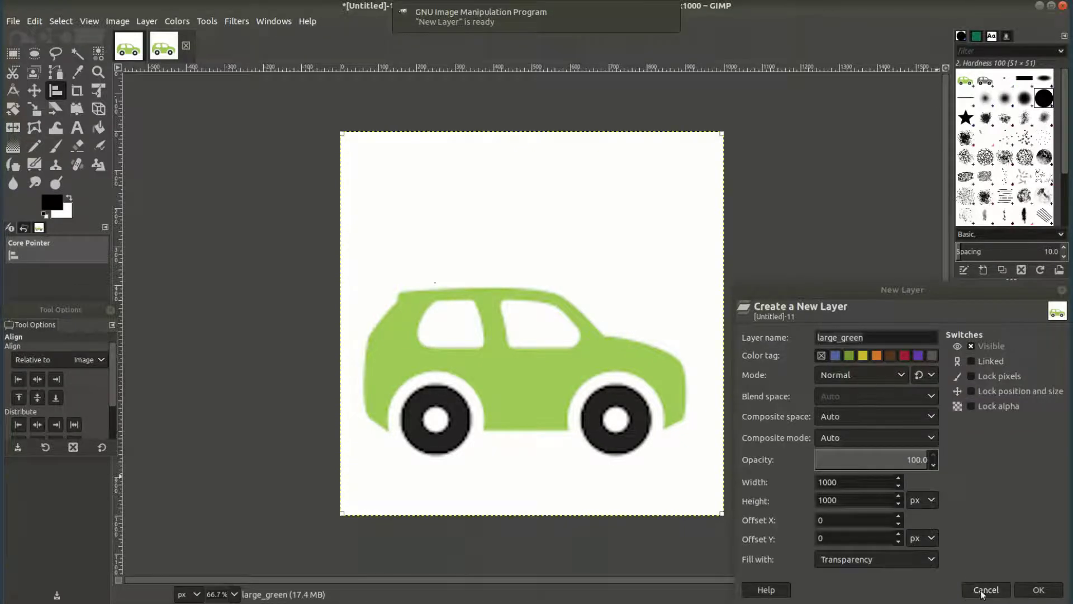
click(985, 590)
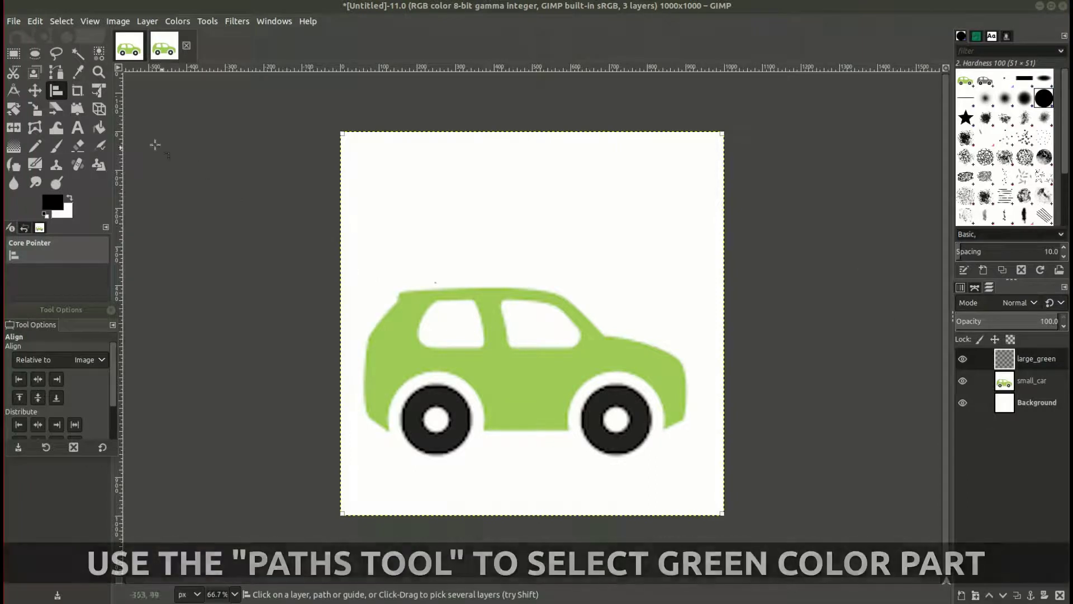
Step: Start a path at the car body's lower rear corner beside the wheel arch and trace its curved rear edge upward
click(61, 70)
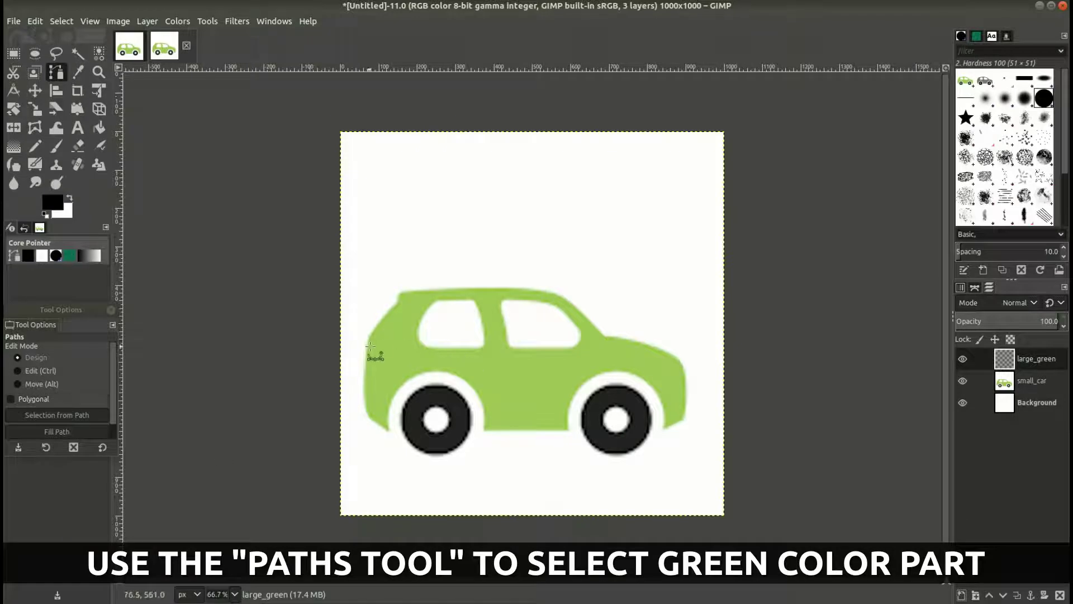
scroll(373, 345, up, 1)
scroll(374, 345, up, 2)
scroll(377, 350, down, 3)
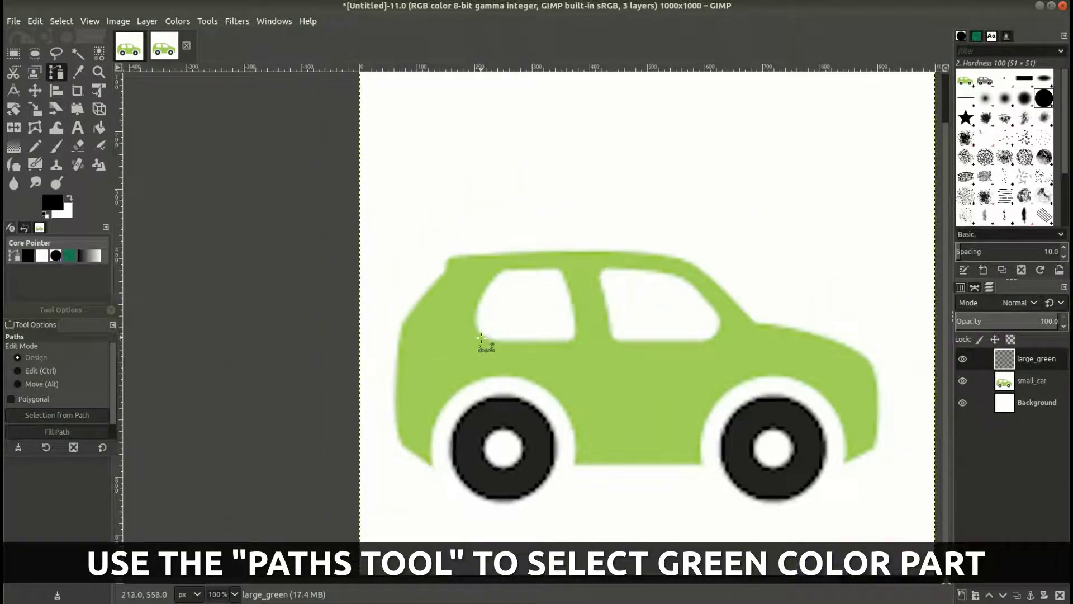
scroll(476, 342, up, 2)
scroll(480, 335, down, 2)
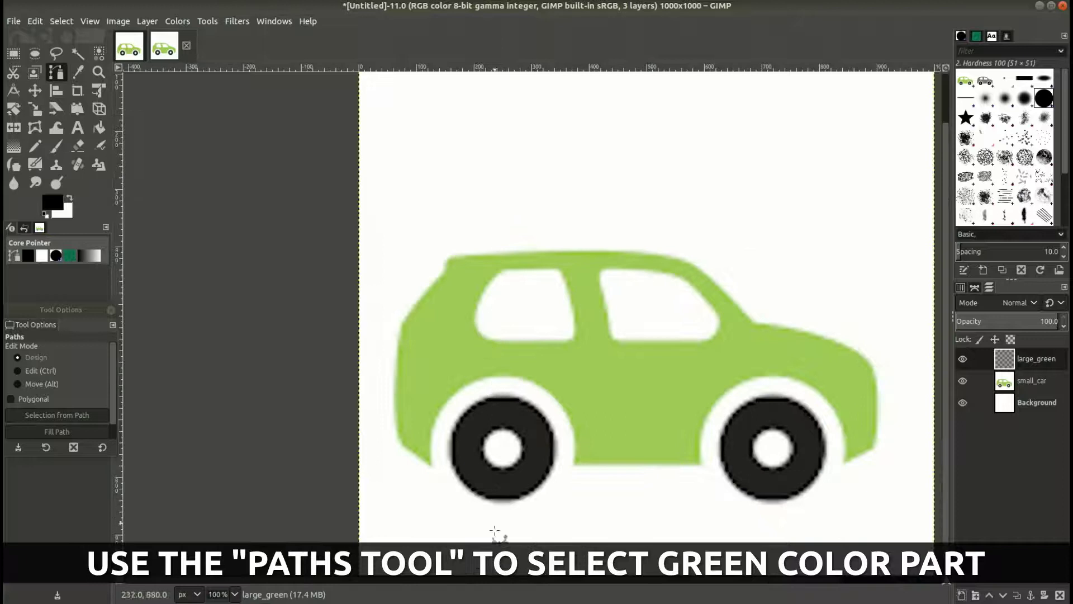
scroll(473, 582, right, 2)
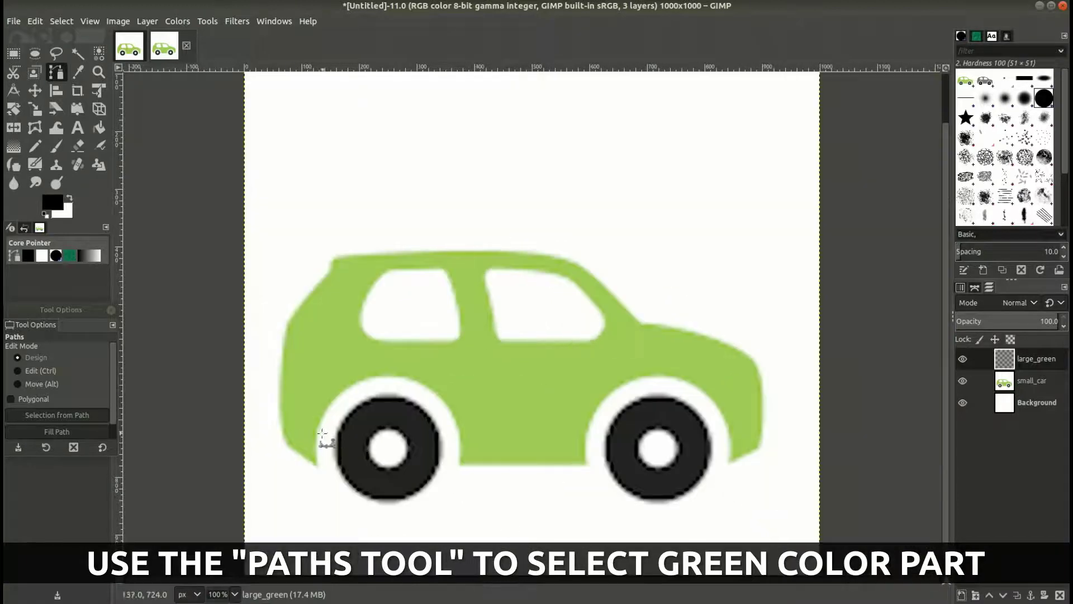
scroll(288, 432, up, 2)
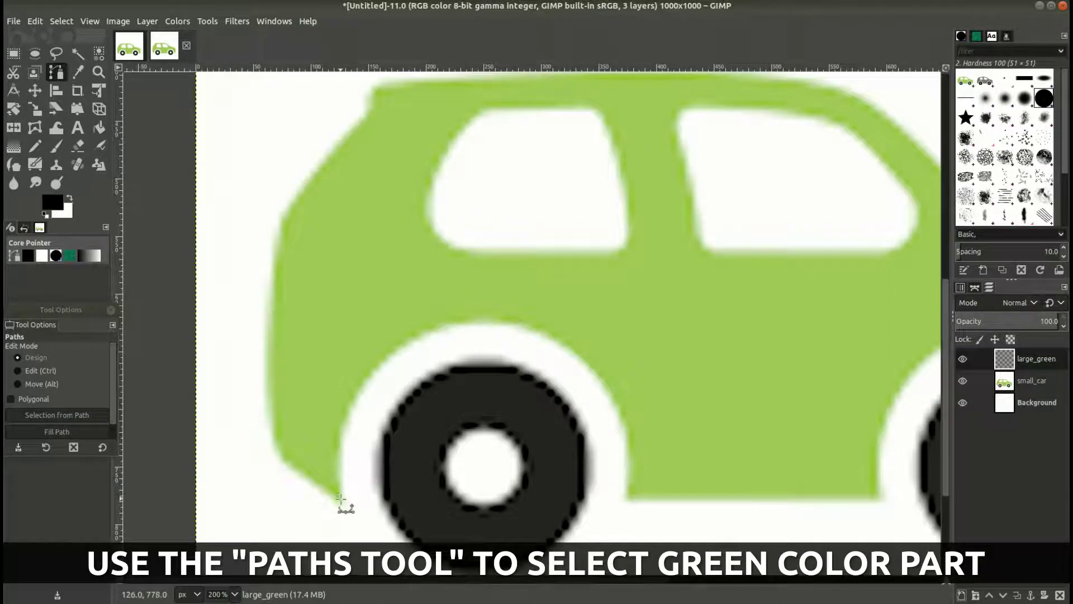
click(338, 497)
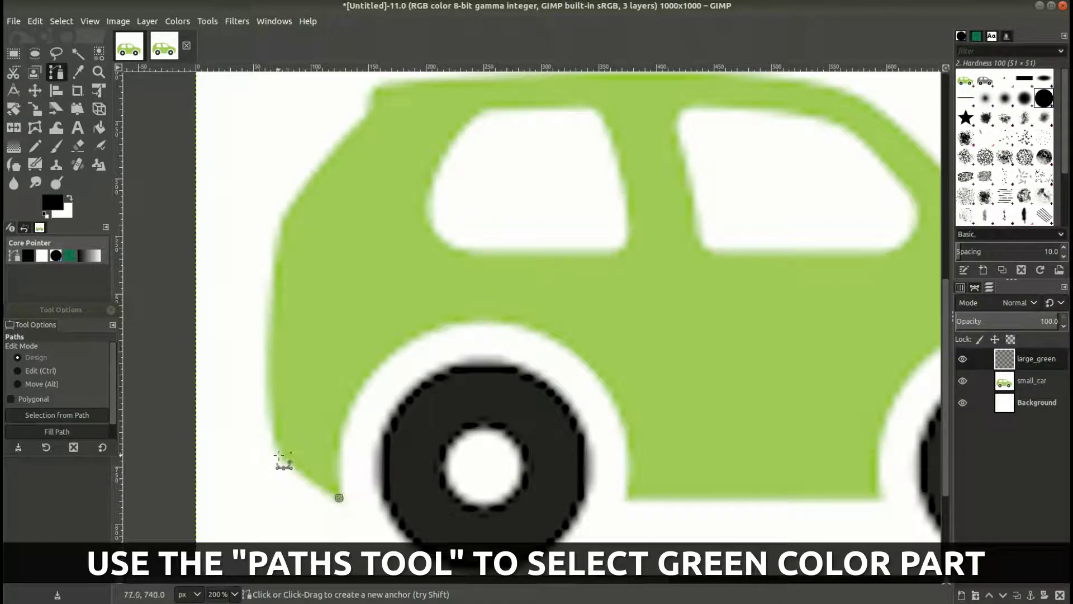
click(280, 456)
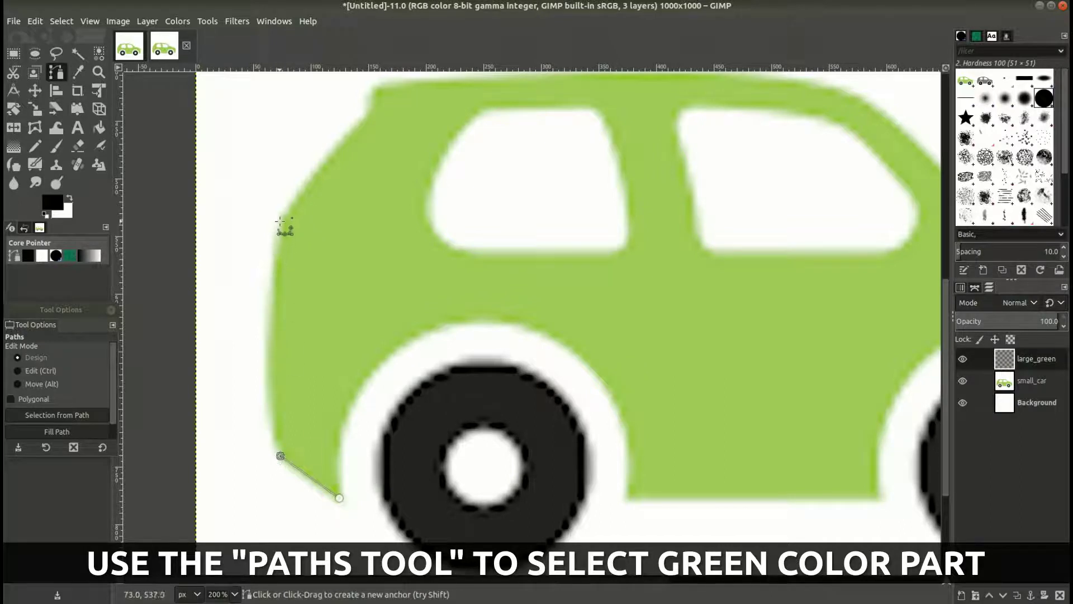
mouse_move(280, 221)
mouse_down()
mouse_move(328, 220)
mouse_move(315, 73)
mouse_move(281, 221)
mouse_up()
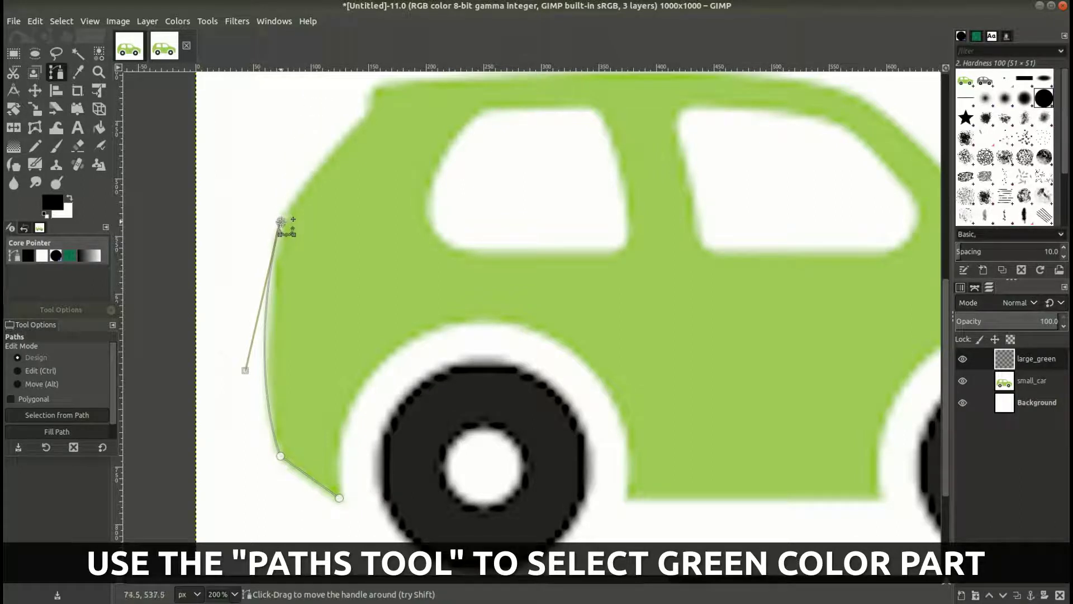
Step: Continue the path with curved segments around the upper rear corner and along the roof to the top of the windshield
drag(943, 310, 943, 258)
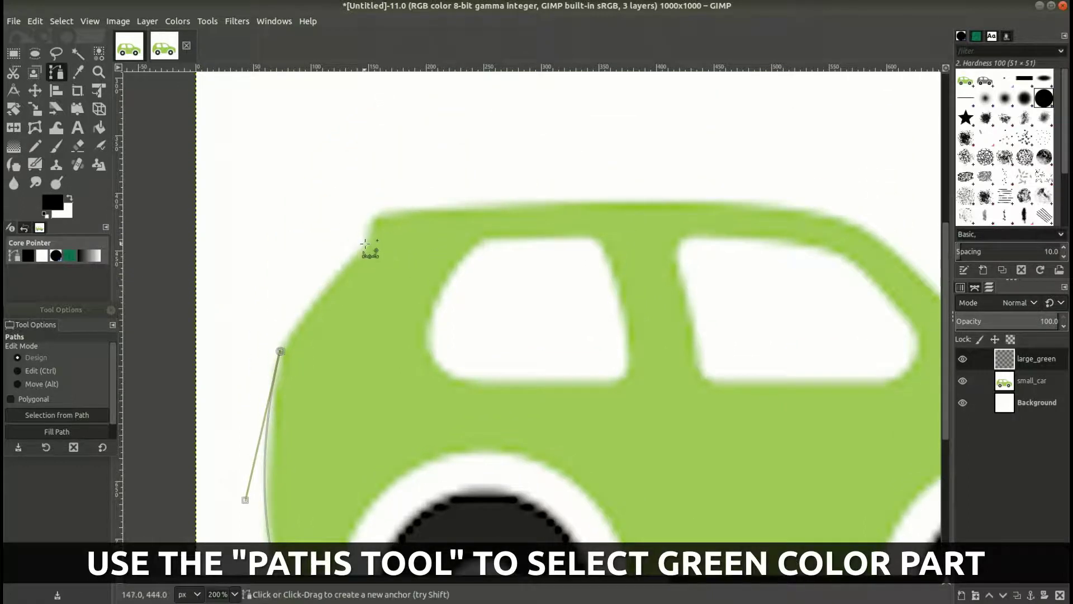
click(365, 244)
drag(366, 243, 416, 194)
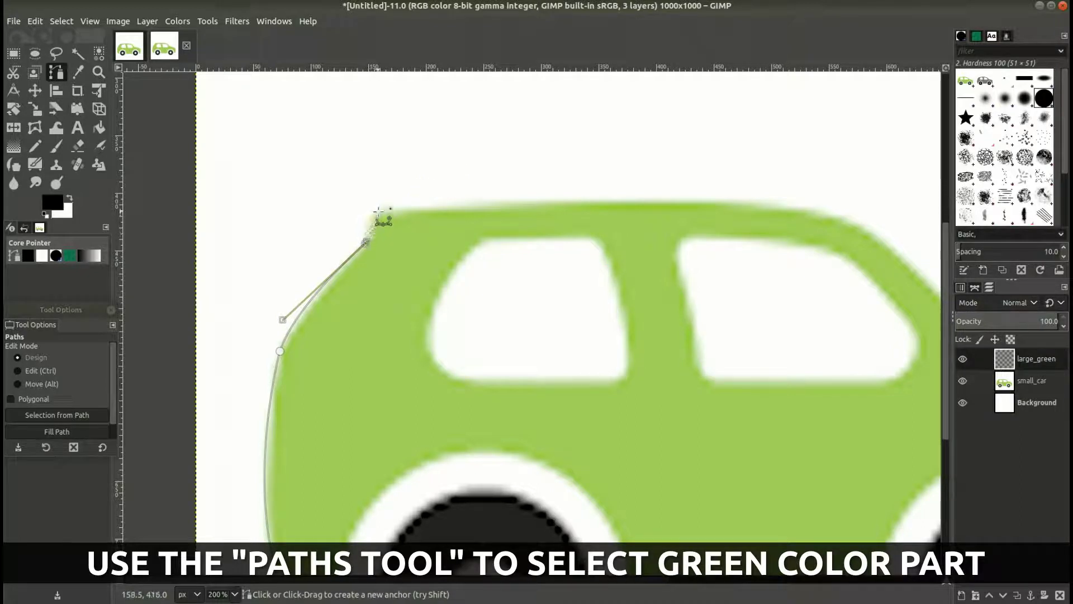
drag(376, 211, 397, 203)
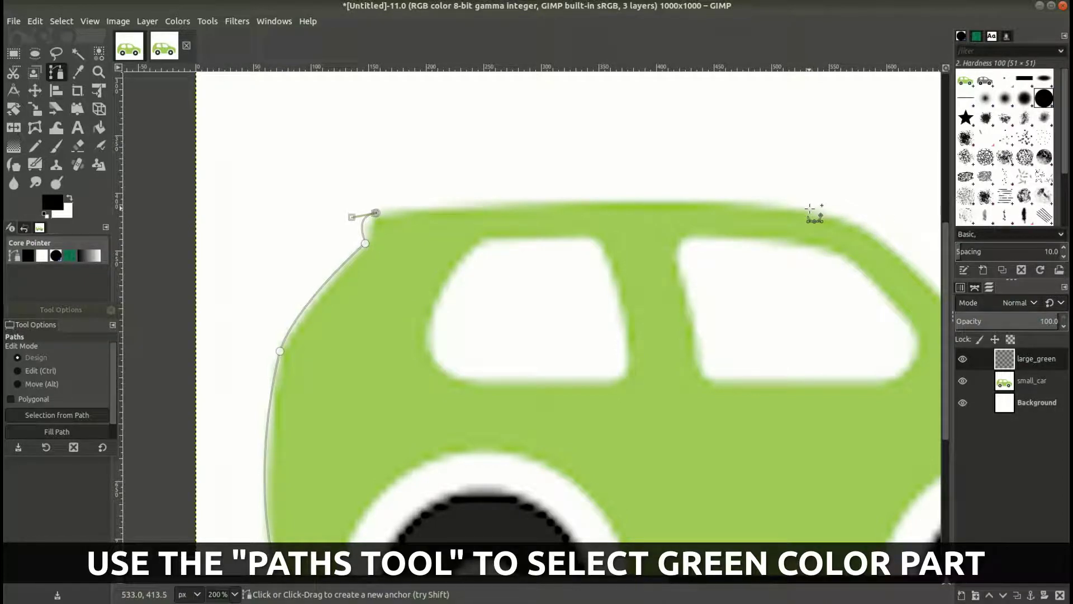
drag(810, 207, 704, 208)
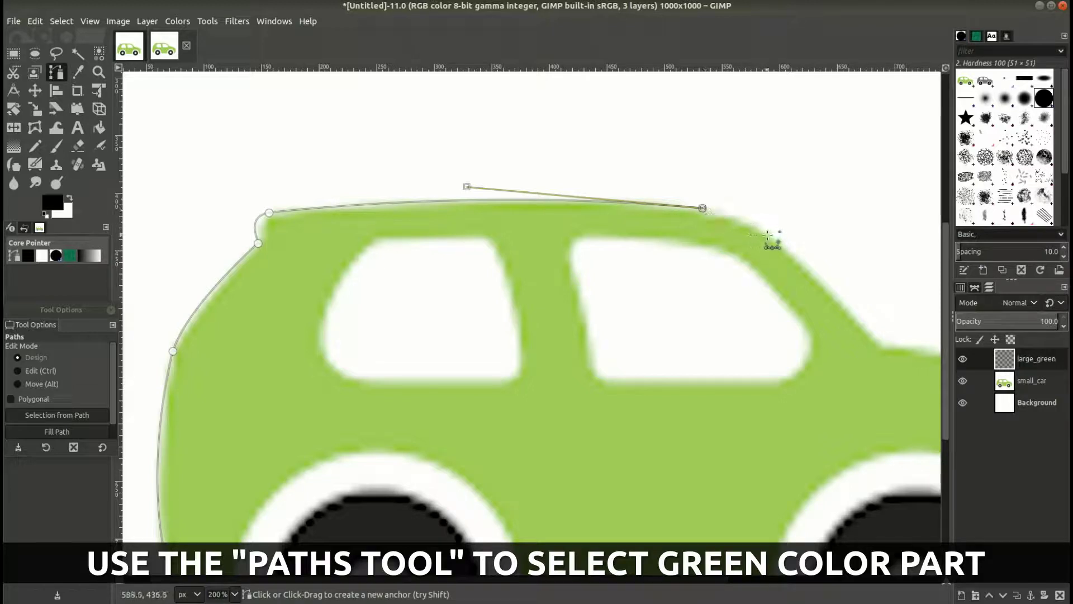
drag(768, 235, 800, 253)
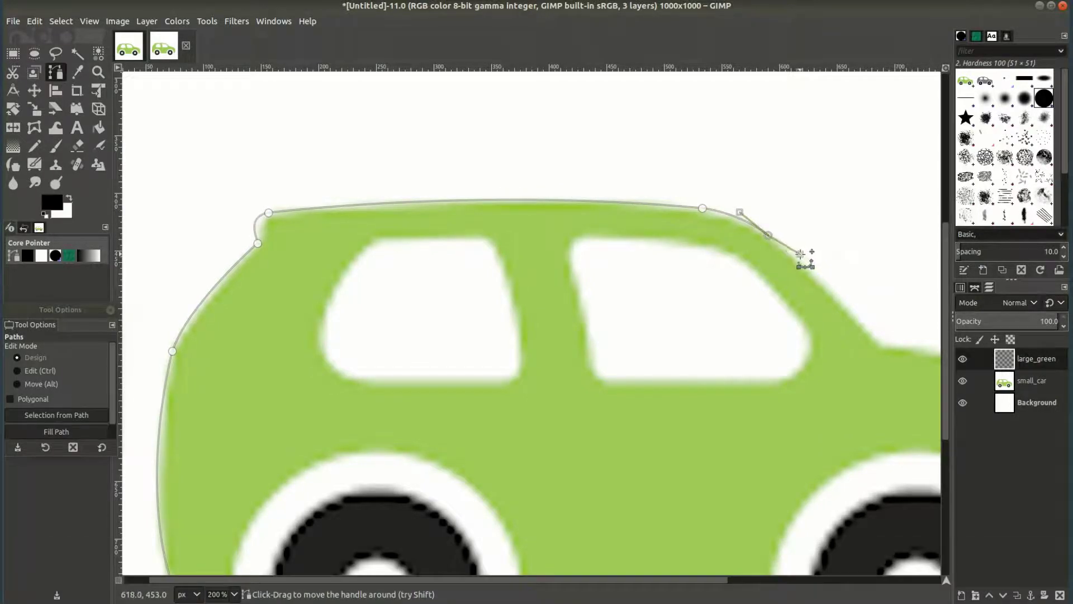
Step: Trace the windshield slope, hood and front end of the car body down to the front wheel arch's lower corner
scroll(805, 491, right, 5)
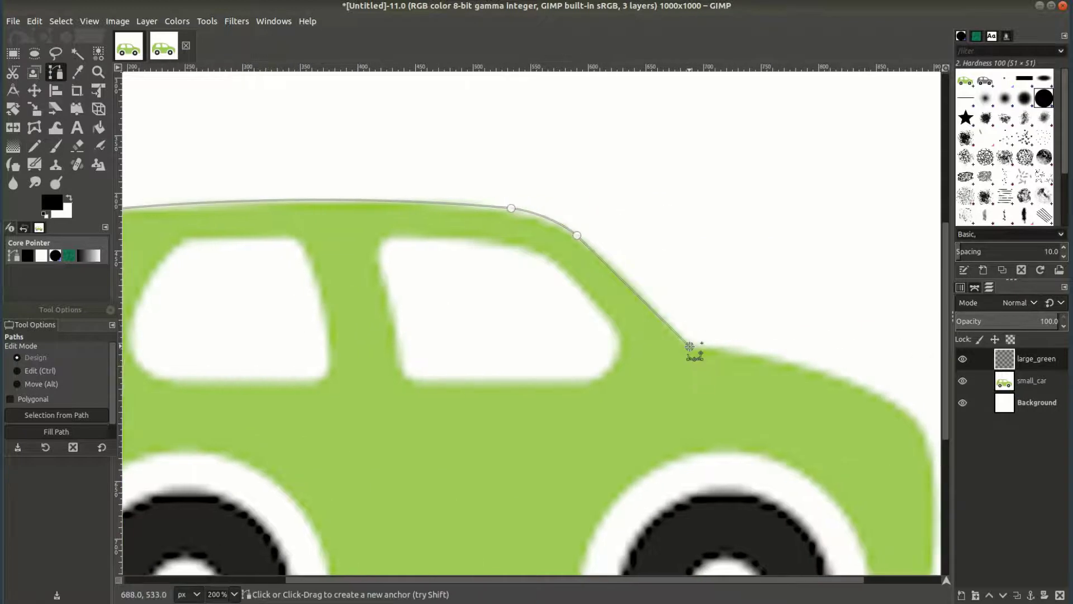
scroll(690, 346, right, 3)
mouse_move(808, 420)
mouse_down()
mouse_move(886, 488)
mouse_move(920, 497)
mouse_move(822, 431)
mouse_up()
scroll(822, 431, down, 5)
mouse_move(822, 270)
mouse_down()
mouse_move(826, 299)
mouse_move(824, 271)
mouse_up()
mouse_move(822, 409)
mouse_down()
mouse_move(813, 535)
mouse_move(824, 412)
mouse_up()
click(759, 446)
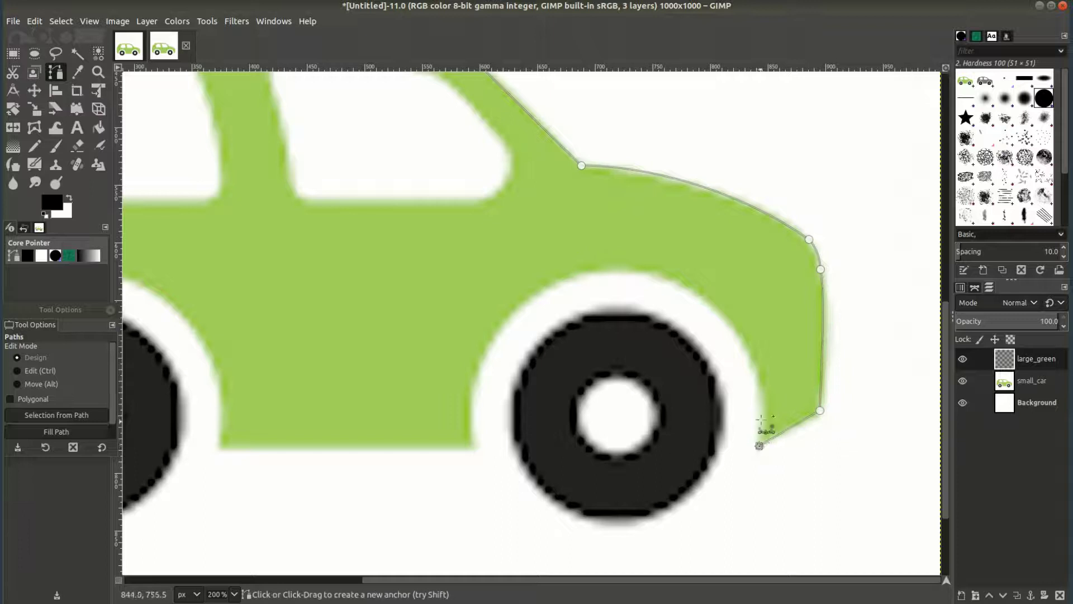
Step: Continue the path around the front wheel arch, along the underside and up to the top of the rear wheel arch
mouse_move(607, 271)
mouse_down()
mouse_move(422, 249)
mouse_move(431, 274)
mouse_move(613, 279)
mouse_up()
drag(473, 442, 474, 343)
click(219, 346)
scroll(267, 420, left, 5)
mouse_move(375, 170)
mouse_down()
mouse_move(199, 164)
mouse_move(375, 170)
mouse_up()
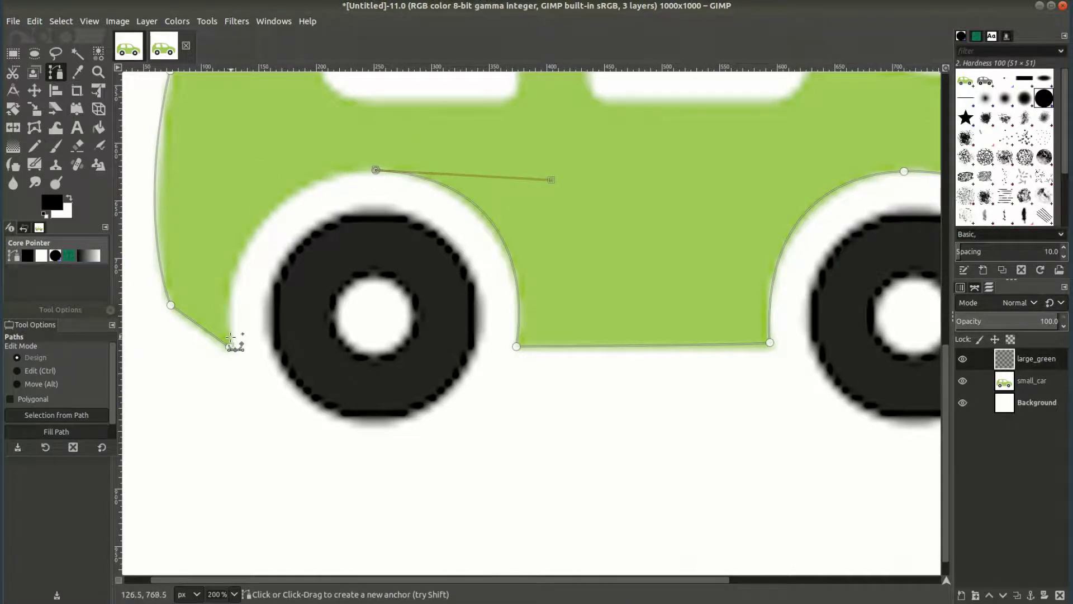
Step: Close the body path at its starting anchor, curving the last segment to follow the rear wheel arch
scroll(229, 337, up, 2)
scroll(233, 432, down, 2)
drag(229, 438, 259, 575)
drag(946, 485, 945, 430)
scroll(669, 283, down, 1)
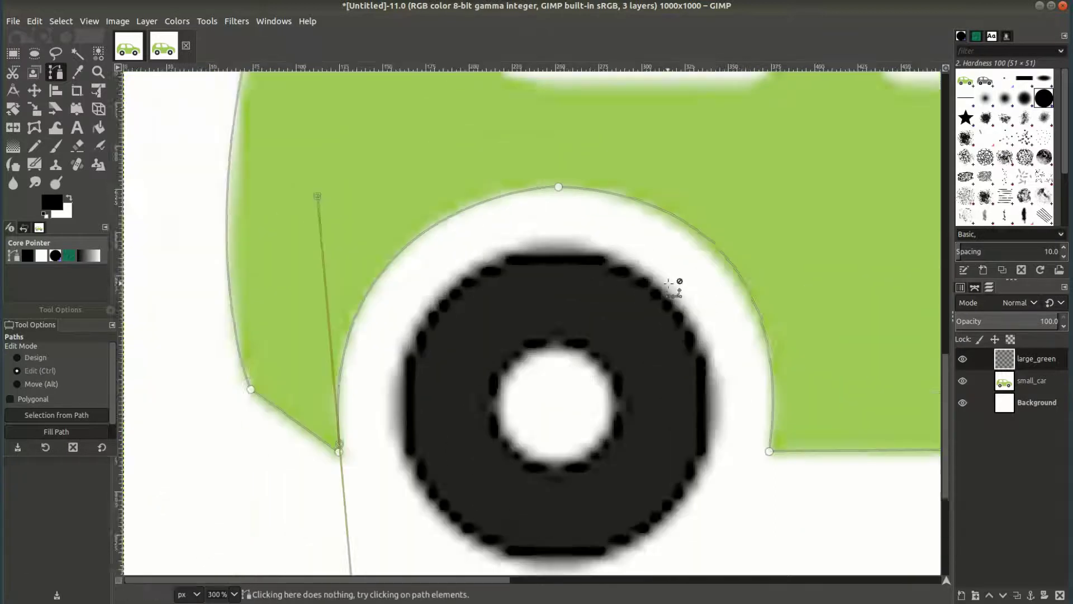
Step: Connect the path's last anchor to its first anchor at the rear wheel arch's lower corner, completing the car body outline
scroll(670, 283, down, 1)
mouse_move(451, 393)
mouse_down()
mouse_move(475, 443)
mouse_move(477, 563)
mouse_move(456, 570)
mouse_move(450, 391)
mouse_up()
scroll(450, 395, up, 5)
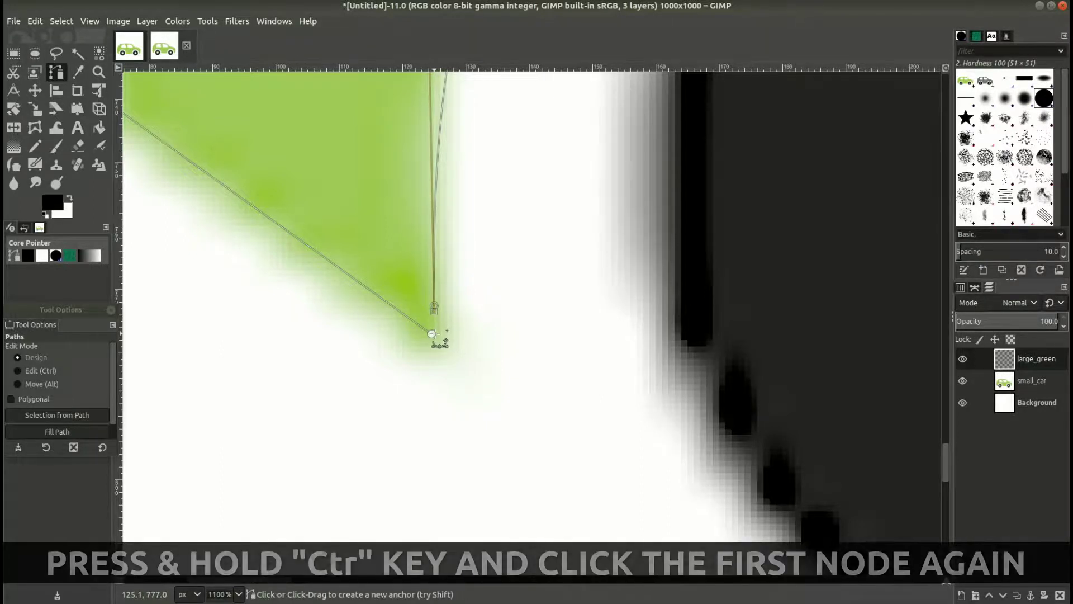
ctrl+click(434, 334)
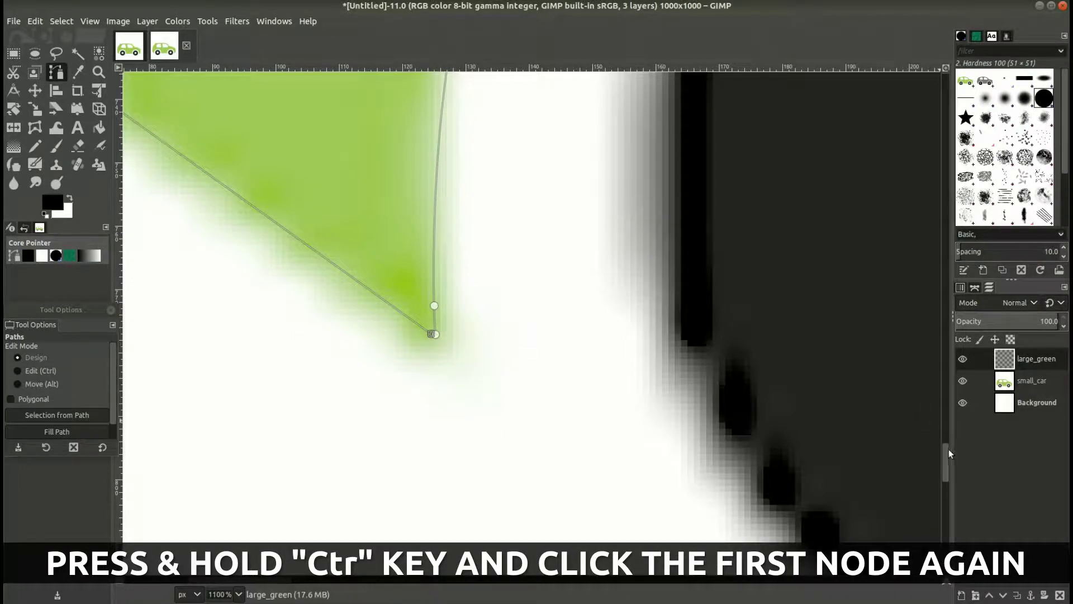
Step: Examine the closed body path around the whole car
scroll(933, 412, up, 5)
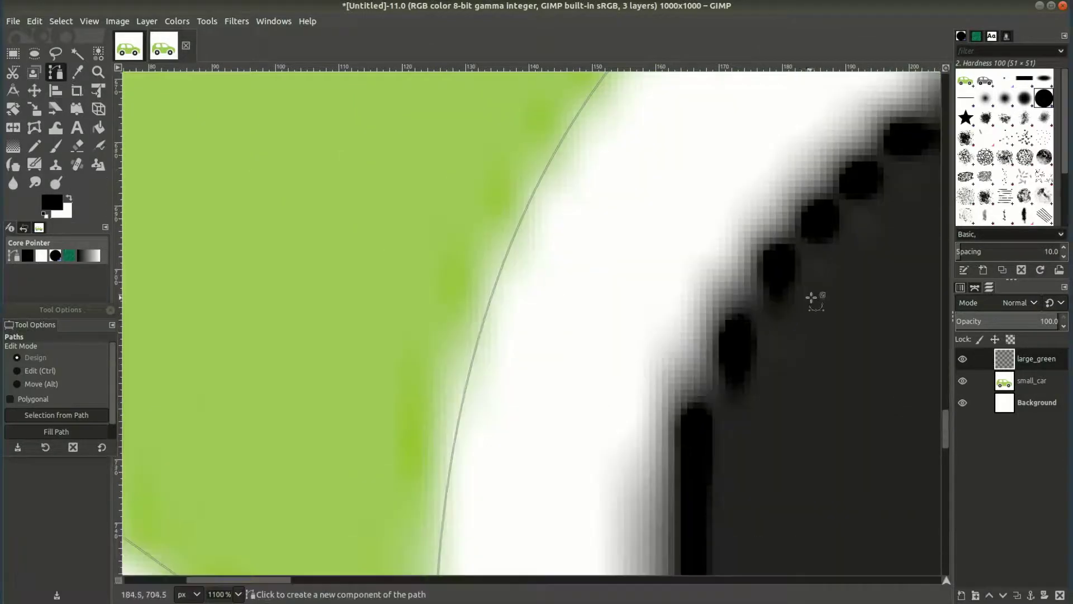
ctrl+scroll(811, 299, down, 4)
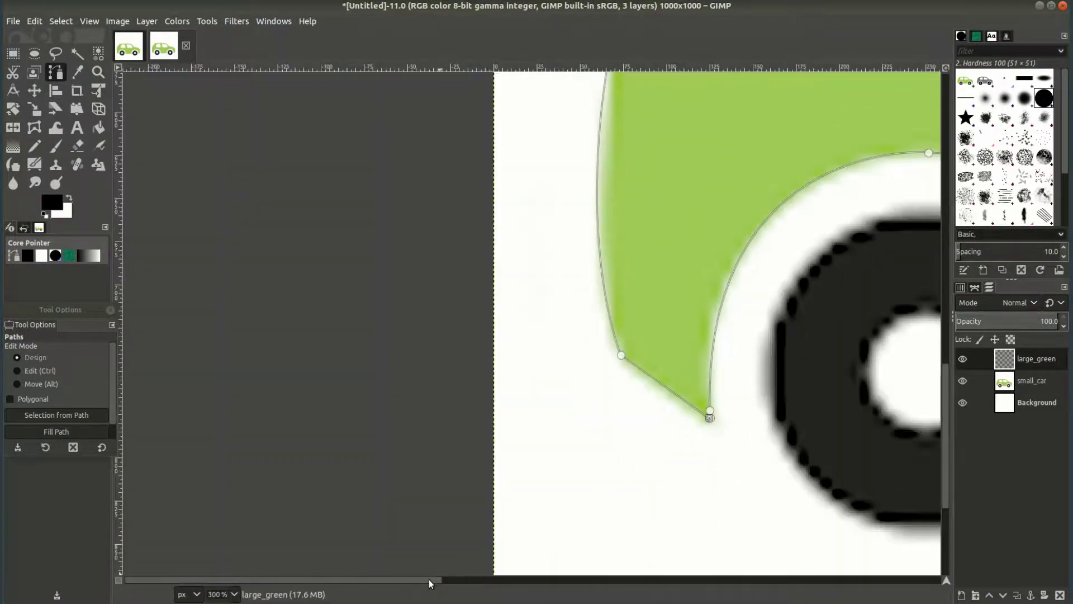
scroll(430, 584, right, 6)
ctrl+scroll(671, 256, down, 3)
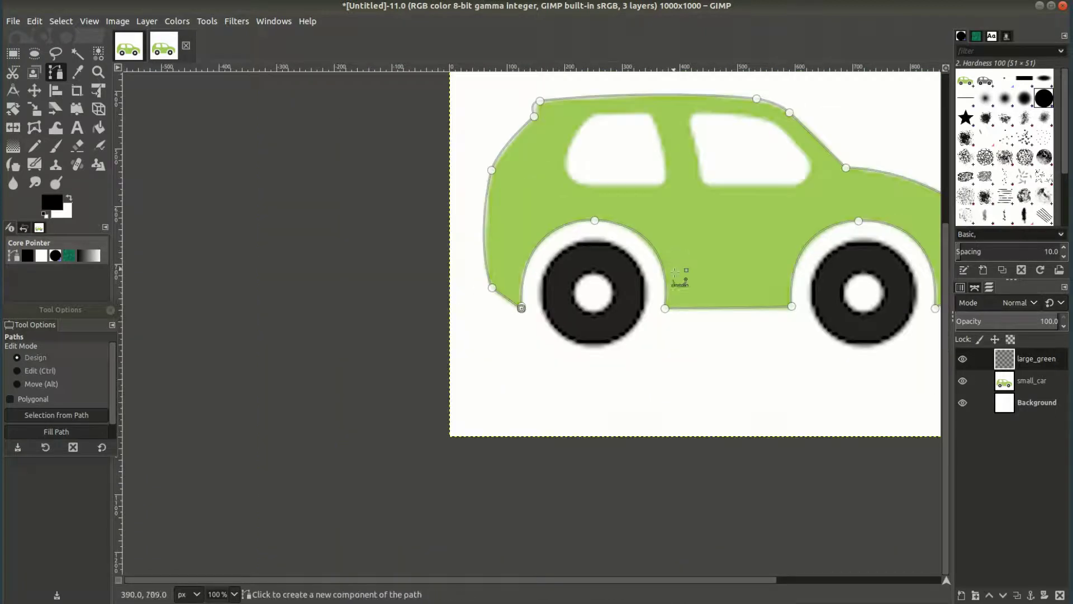
scroll(665, 579, right, 3)
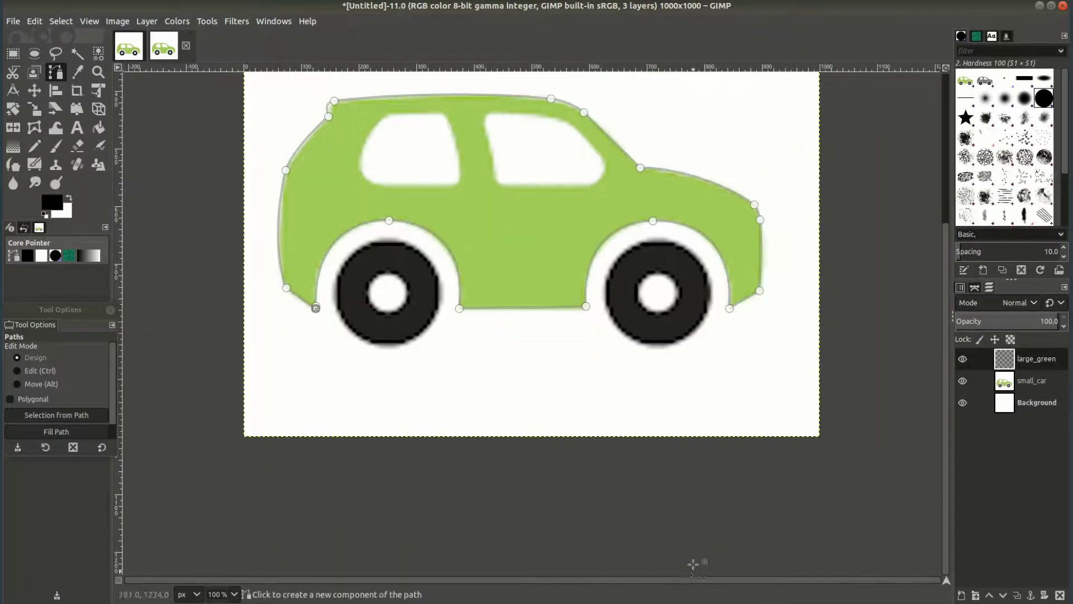
scroll(945, 341, up, 4)
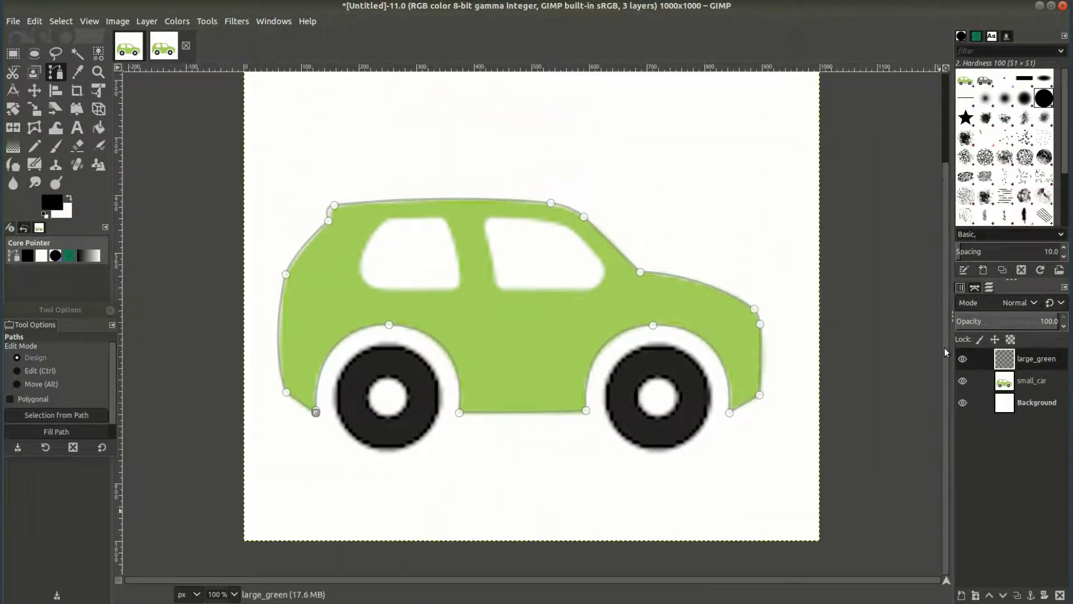
ctrl+scroll(714, 240, down, 2)
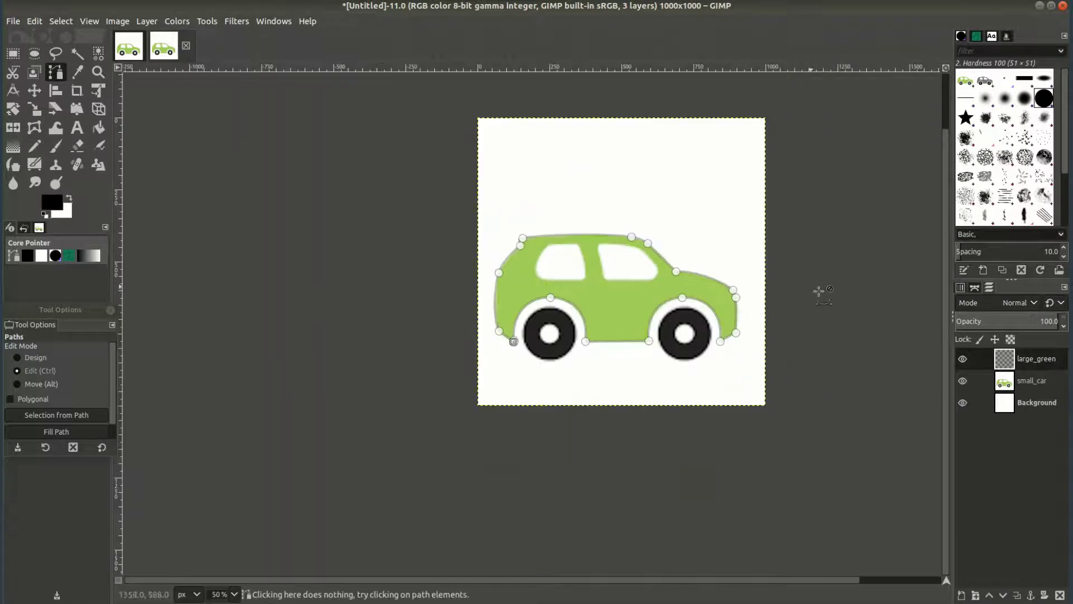
scroll(689, 581, right, 2)
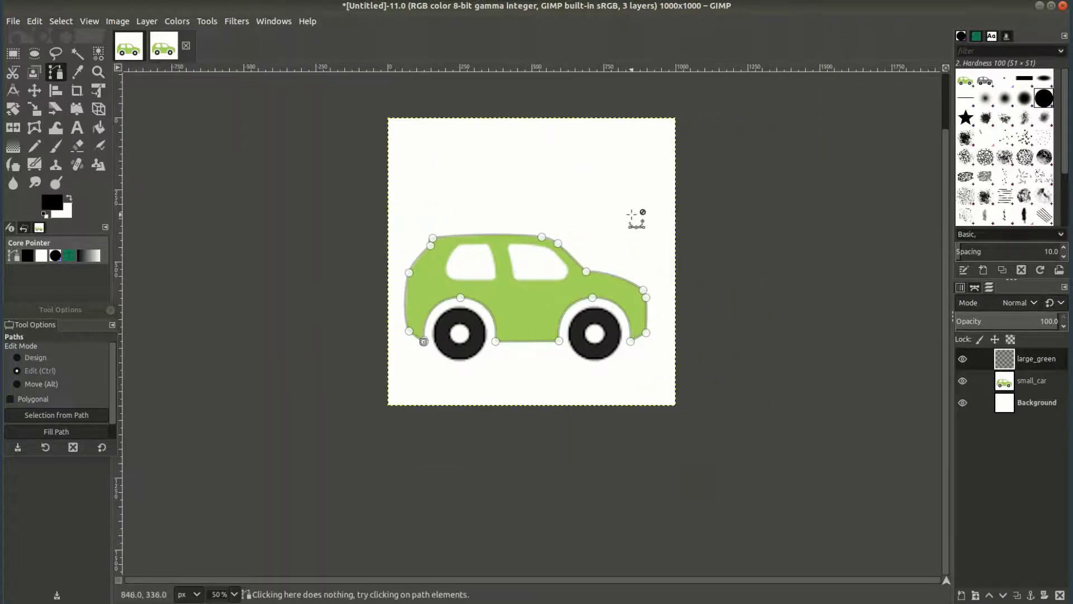
ctrl+scroll(638, 216, up, 1)
ctrl+scroll(424, 278, up, 3)
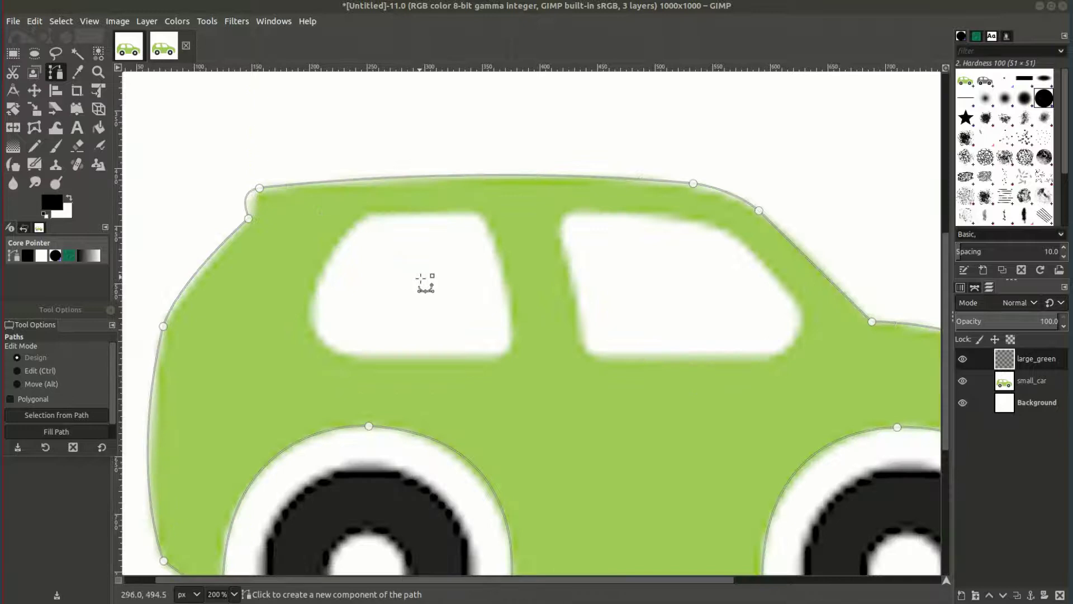
click(345, 355)
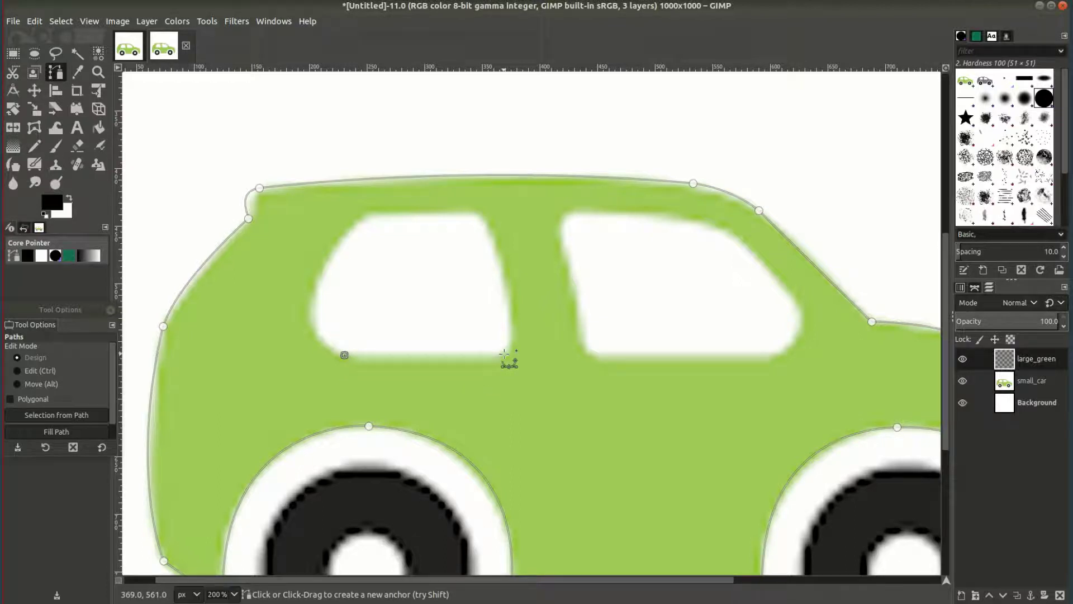
click(503, 354)
click(475, 216)
key(ctrl+z)
key(ctrl+z)
key(ctrl+z)
Step: Begin a new path component around the rear window, tracing its lower edge, curved front edge and upper edge
click(341, 354)
drag(506, 353, 545, 338)
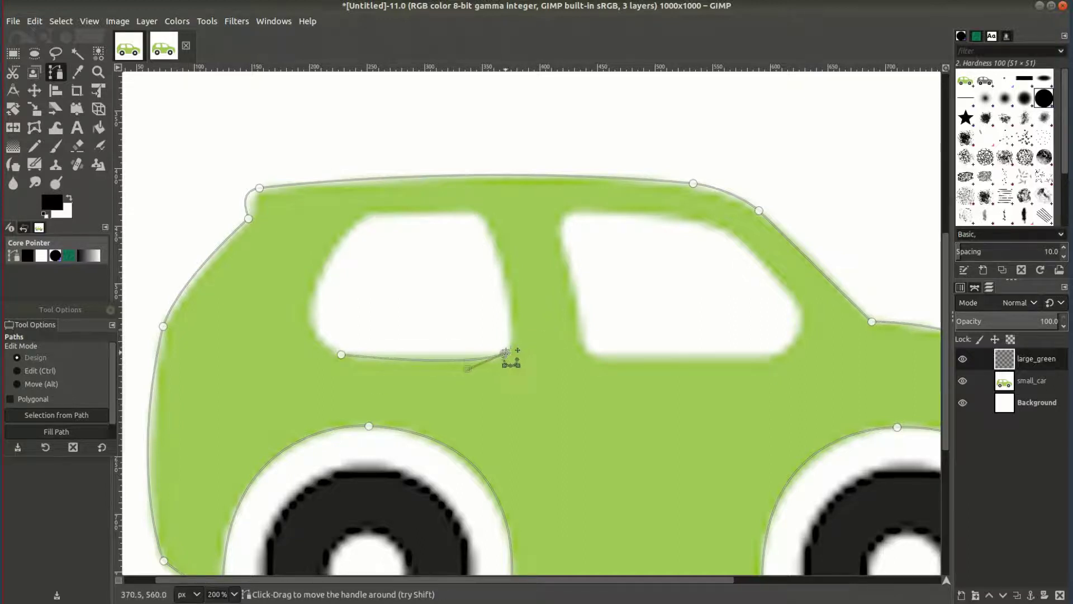
mouse_move(480, 215)
mouse_down()
mouse_move(438, 148)
mouse_move(434, 163)
mouse_move(479, 214)
mouse_up()
click(368, 215)
Step: Curve the path down the rear window's back edge and close it at the window's first anchor
scroll(341, 355, up, 1)
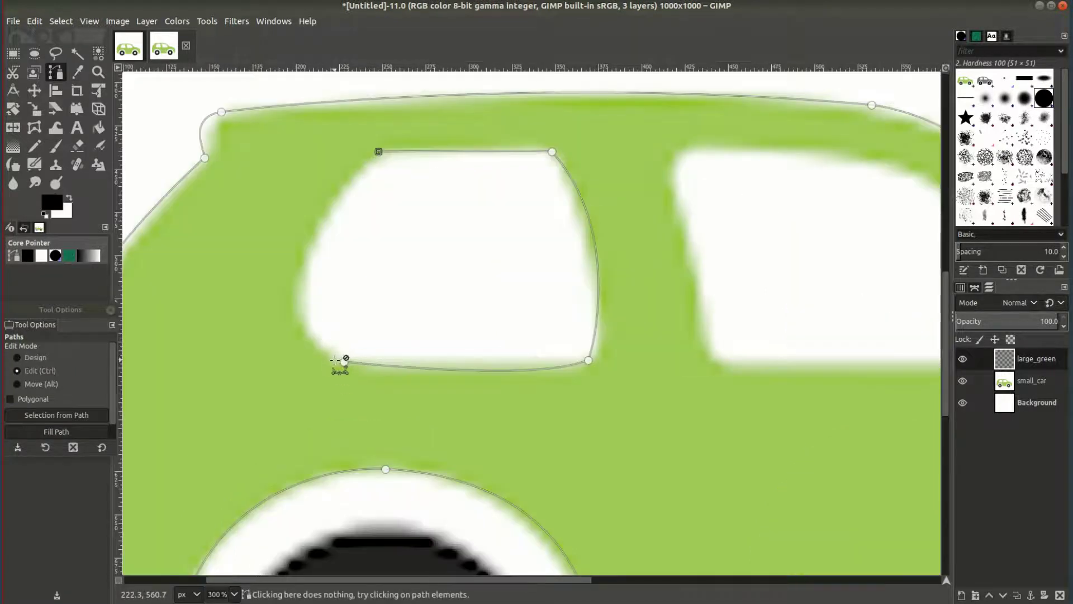
scroll(341, 361, up, 1)
scroll(341, 360, up, 2)
drag(344, 362, 464, 441)
drag(492, 559, 341, 457)
scroll(352, 466, up, 3)
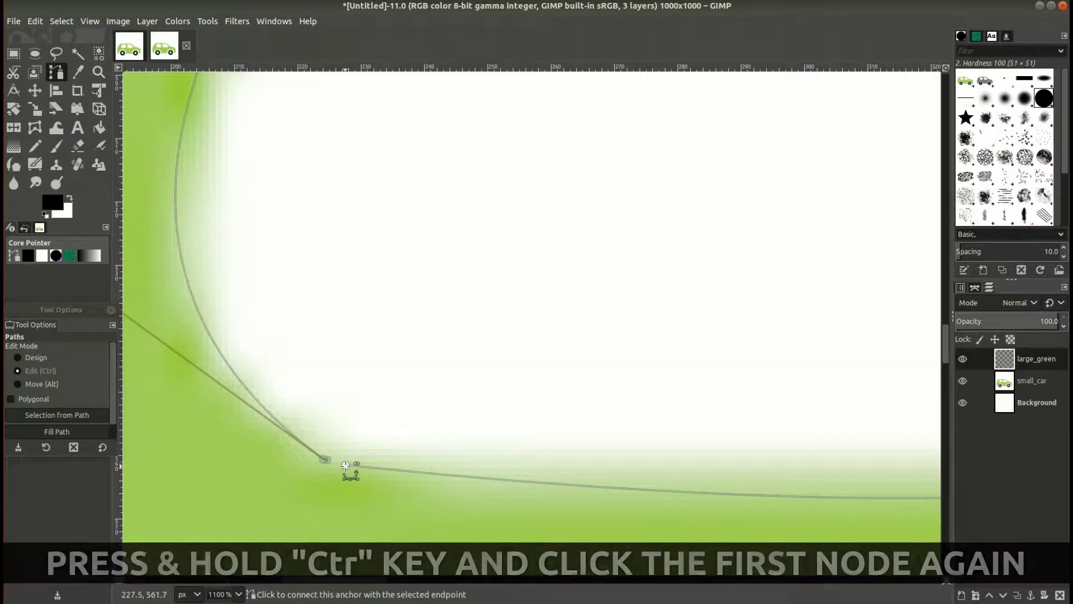
ctrl+click(346, 465)
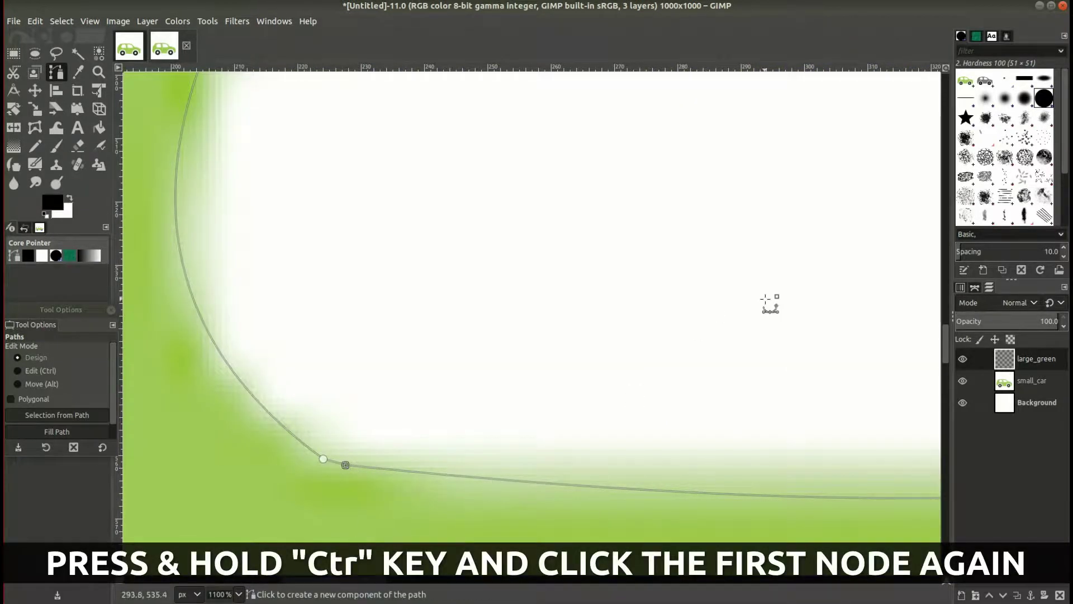
Step: Trace the front window along its lower edge, around the front corner, up the slope and along the top to its upper rear corner
scroll(738, 284, down, 3)
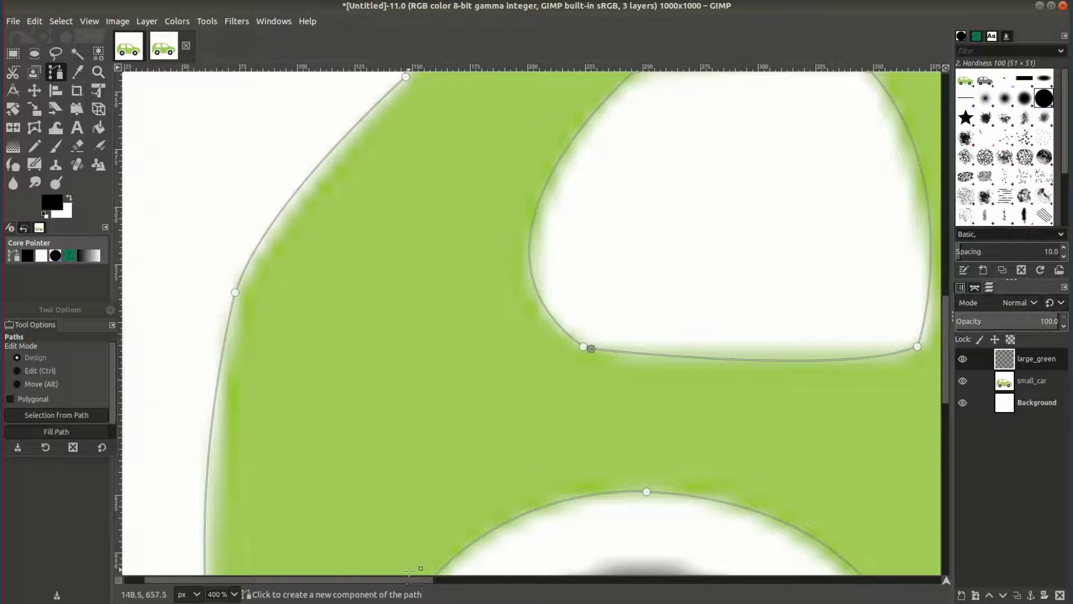
scroll(412, 570, right, 5)
ctrl+scroll(872, 232, down, 2)
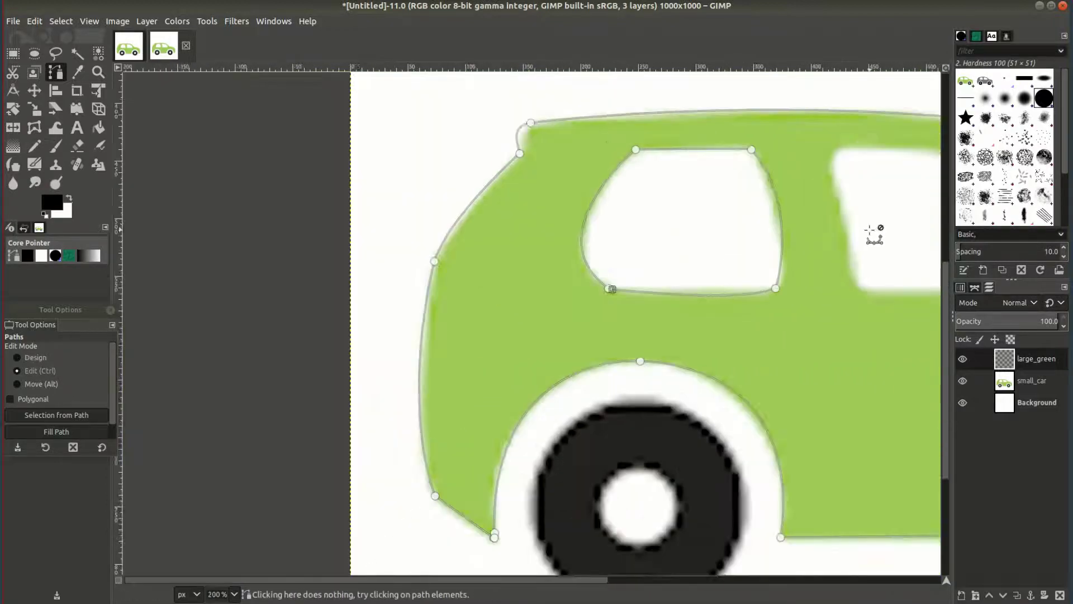
ctrl+scroll(875, 232, down, 1)
scroll(486, 585, left, 6)
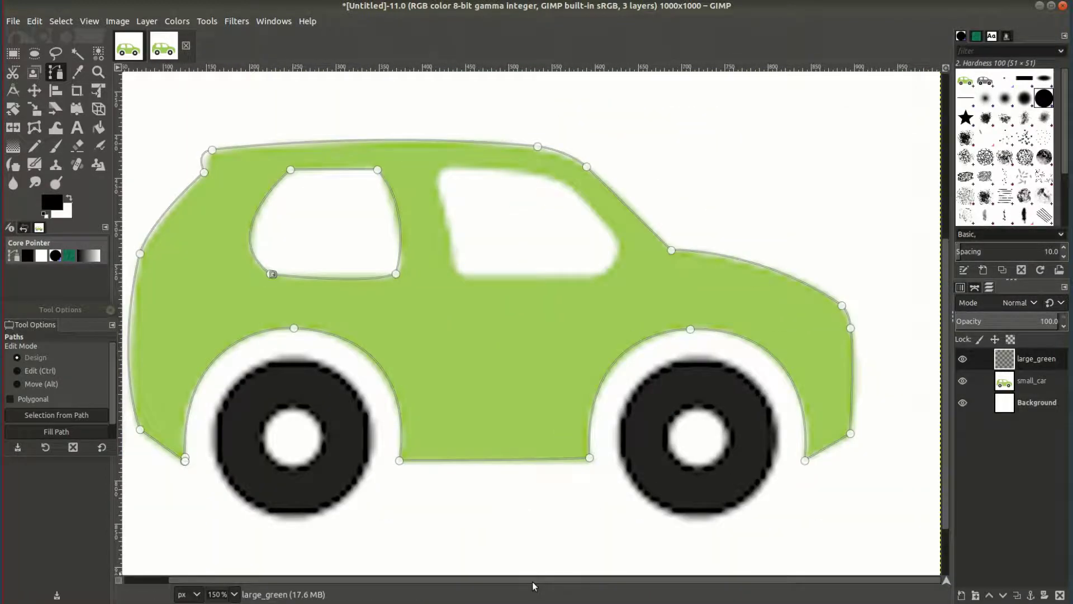
ctrl+scroll(535, 182, up, 2)
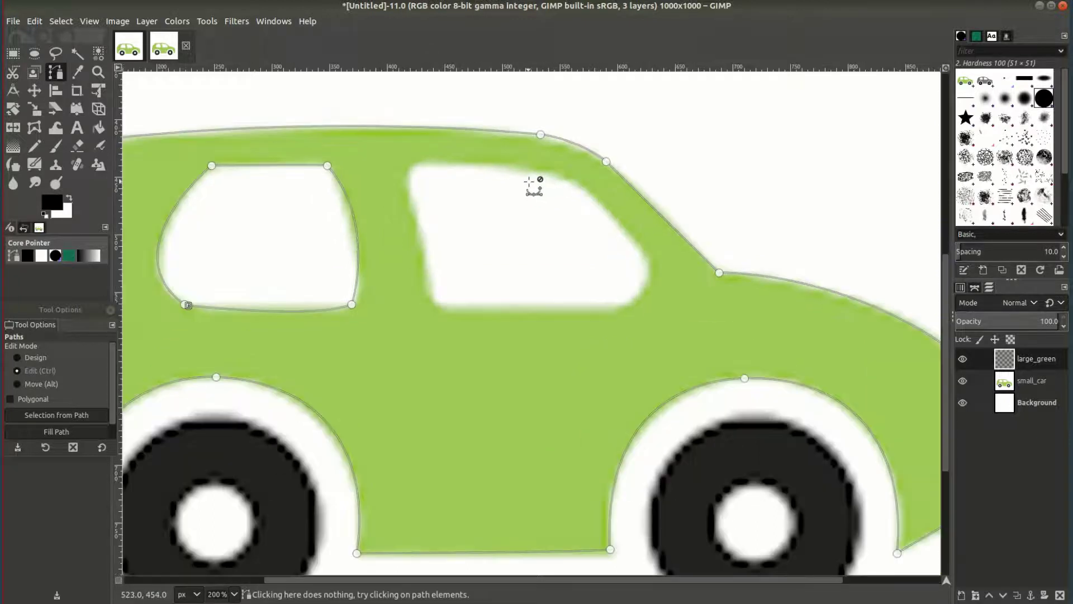
click(667, 372)
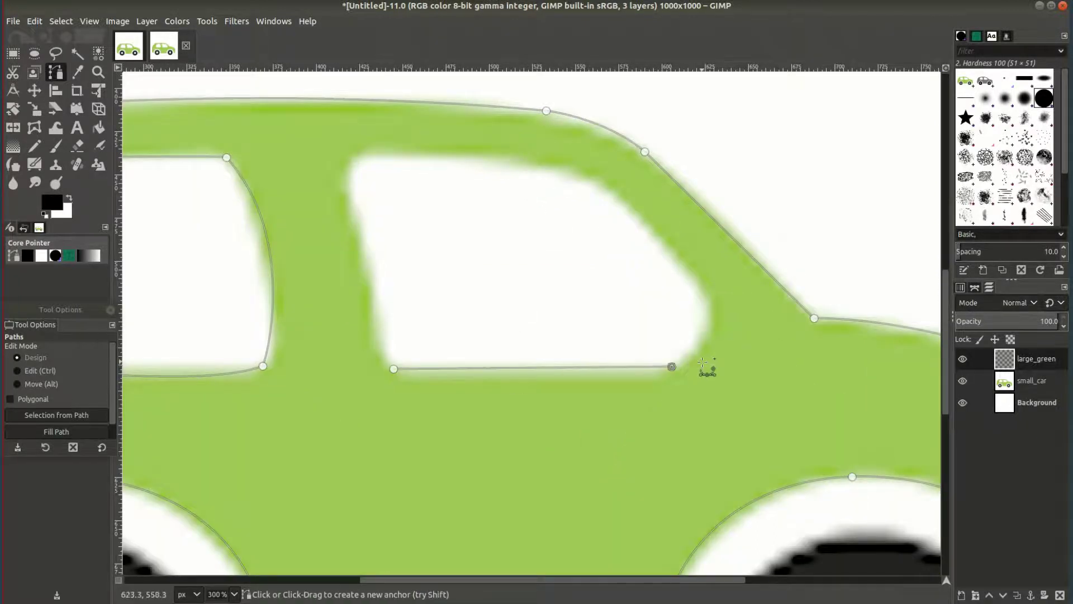
mouse_move(709, 316)
mouse_down()
mouse_move(669, 251)
mouse_move(702, 297)
mouse_move(700, 269)
mouse_move(710, 305)
mouse_up()
mouse_move(599, 189)
mouse_down()
mouse_move(556, 175)
mouse_move(596, 186)
mouse_up()
mouse_move(350, 160)
mouse_down()
mouse_move(252, 196)
mouse_move(167, 193)
mouse_move(172, 175)
mouse_move(350, 162)
mouse_up()
Step: Curve the path down the front window's rear edge and close it at the window's first anchor
scroll(390, 371, up, 2)
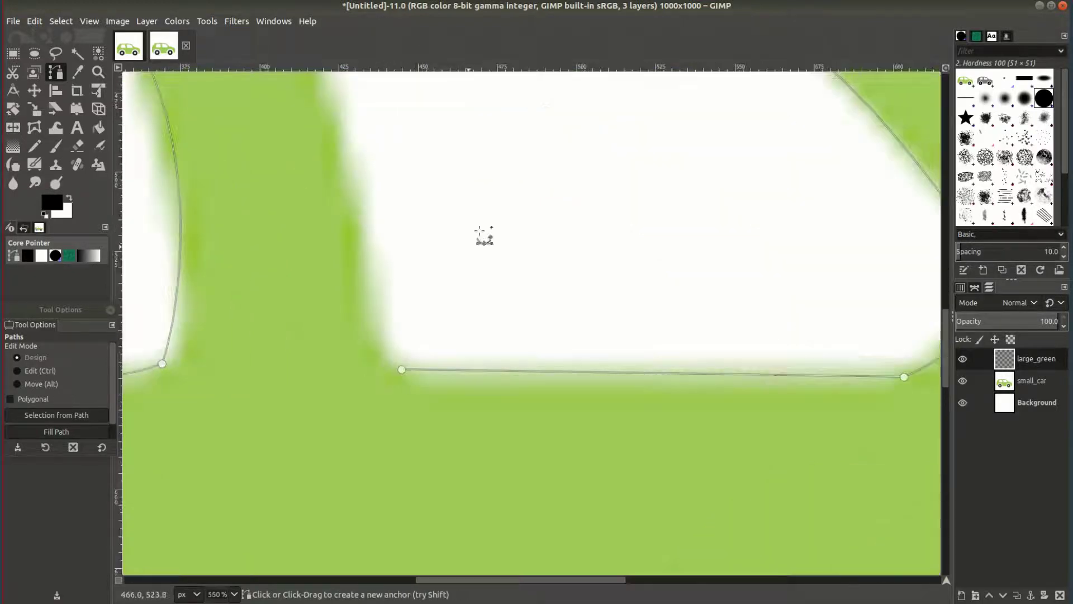
scroll(482, 232, up, 2)
drag(398, 481, 309, 336)
scroll(317, 345, down, 1)
scroll(484, 479, down, 2)
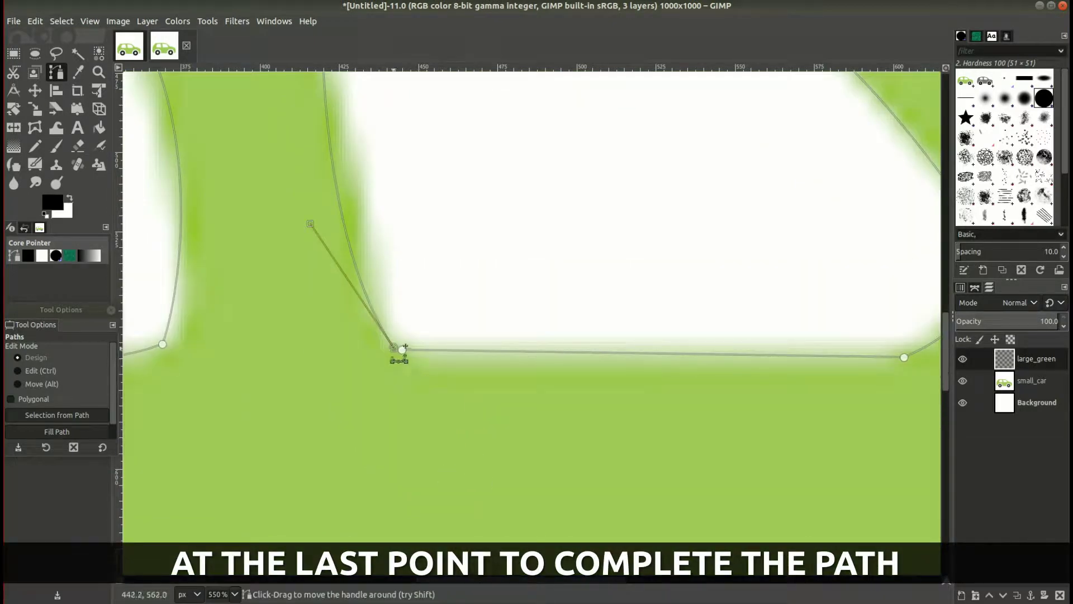
scroll(400, 355, up, 3)
scroll(404, 359, up, 1)
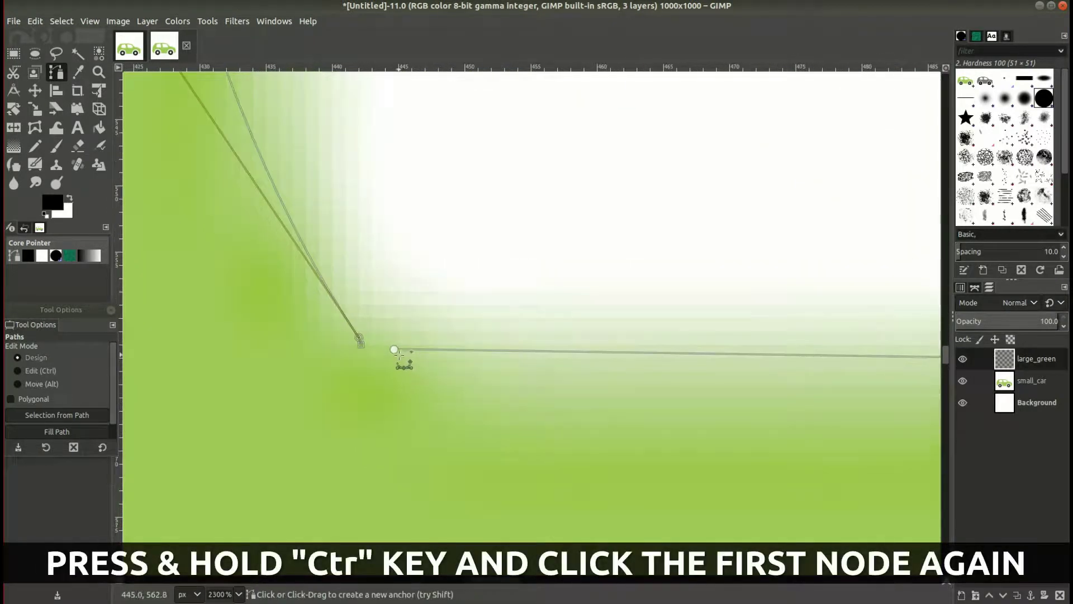
ctrl+click(393, 348)
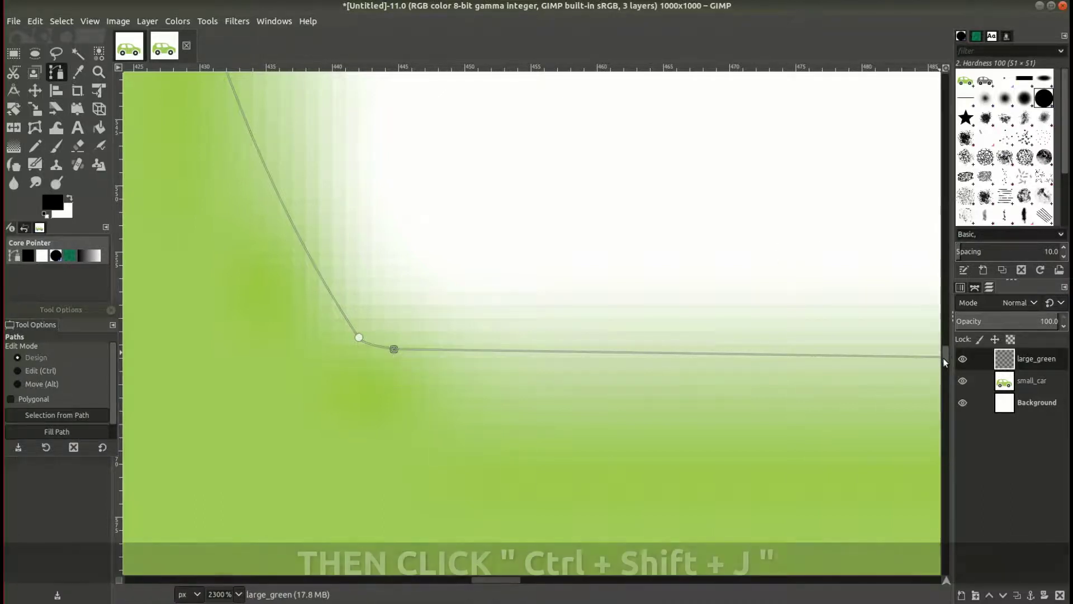
Step: Fill the completed path on the large_green layer with the solid black foreground color, keeping antialiasing on
scroll(733, 263, down, 1)
scroll(732, 263, left, 3)
scroll(733, 263, down, 4)
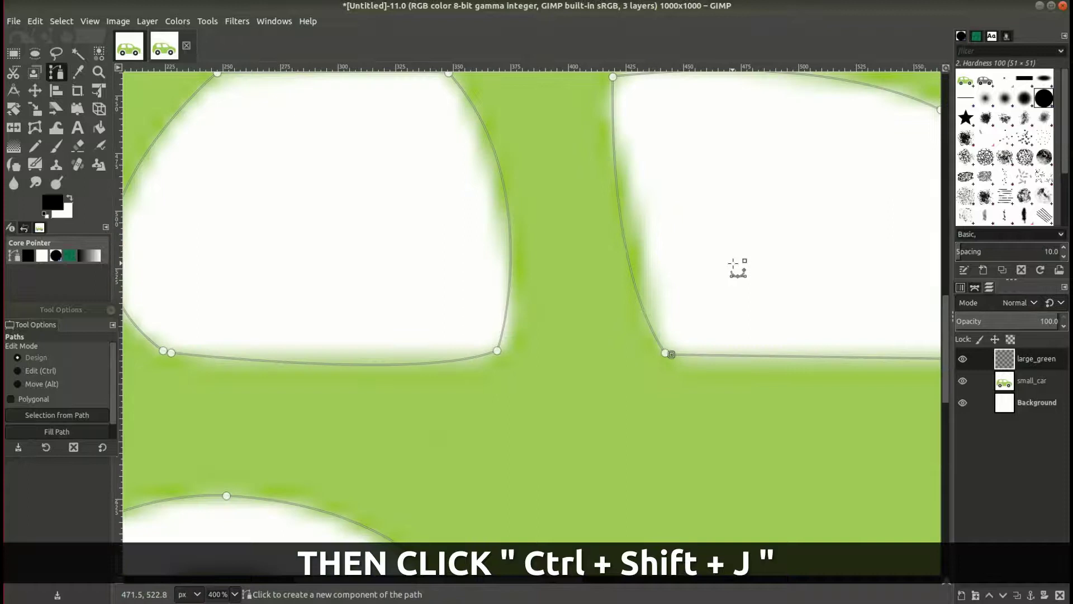
key(ctrl)
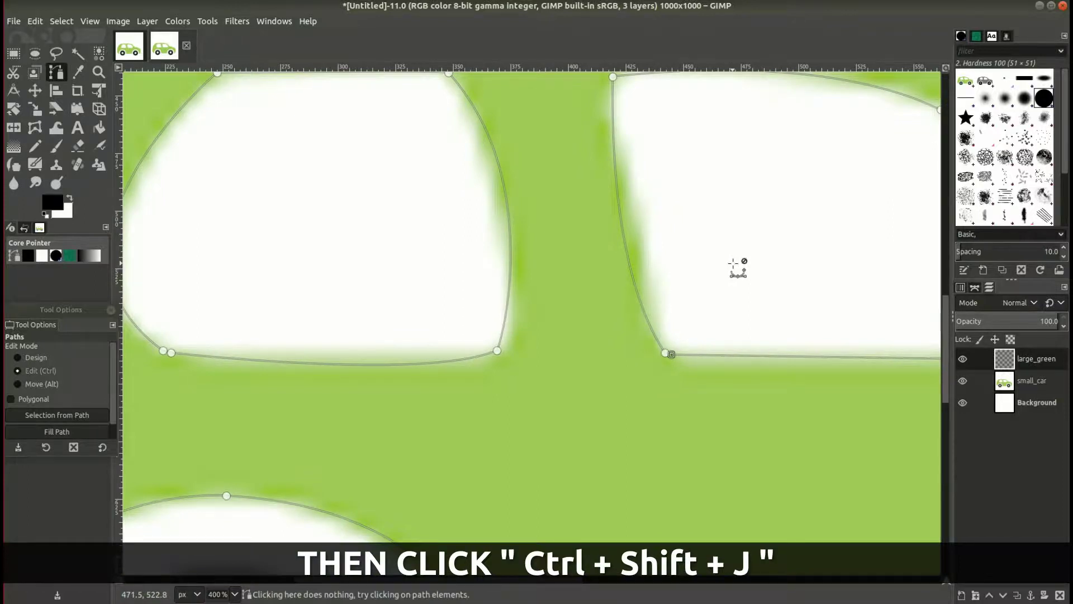
key(ctrl+shift+j)
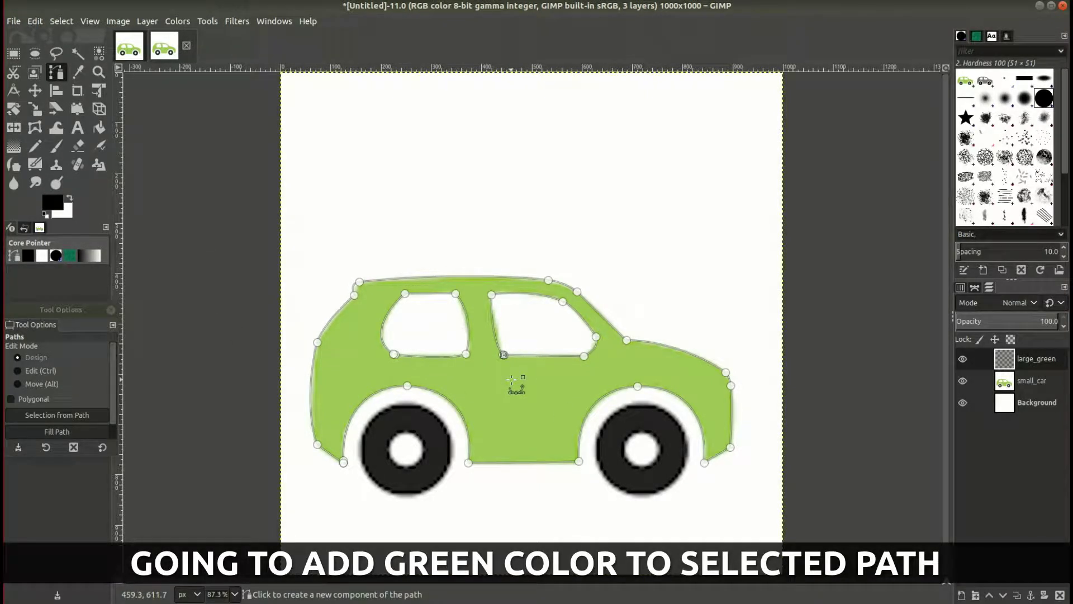
click(62, 433)
drag(159, 386, 226, 360)
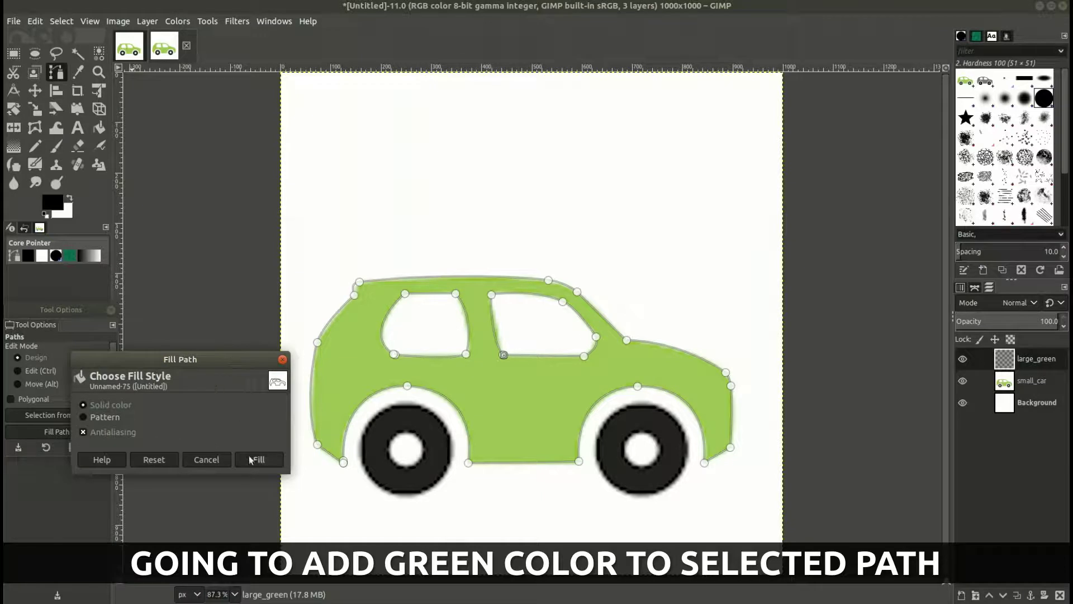
click(258, 460)
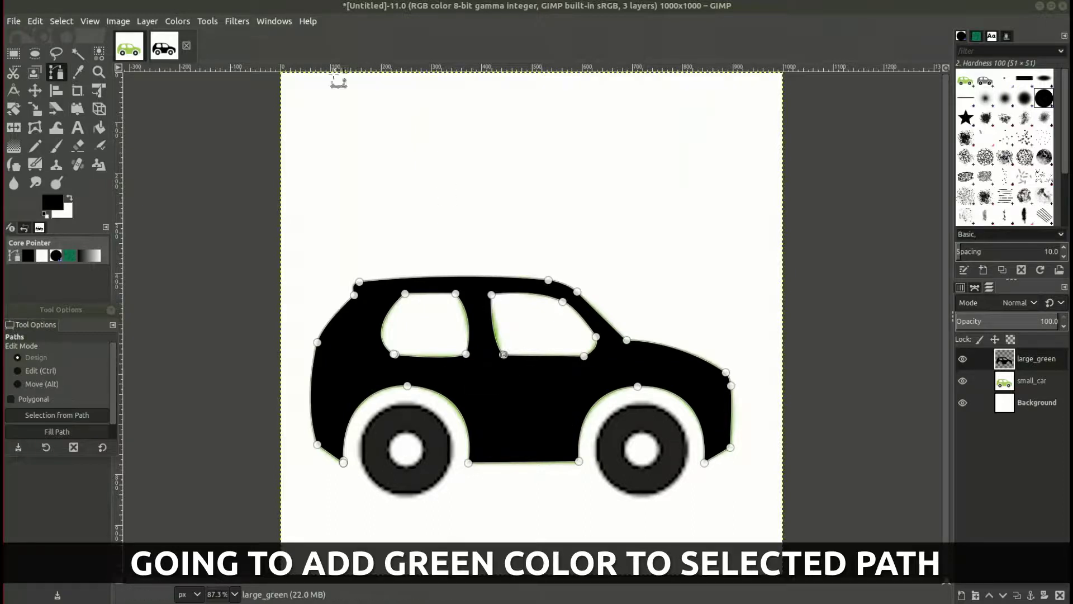
Step: Dismiss the path outline from the canvas and hide the large_green layer to expose the original car
click(207, 21)
click(296, 82)
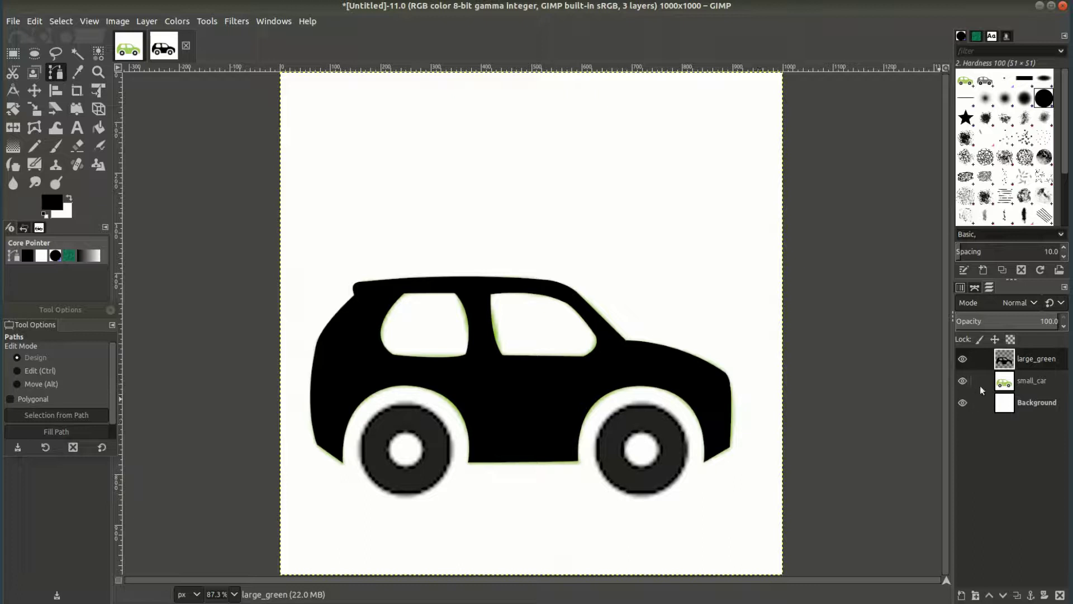
click(963, 359)
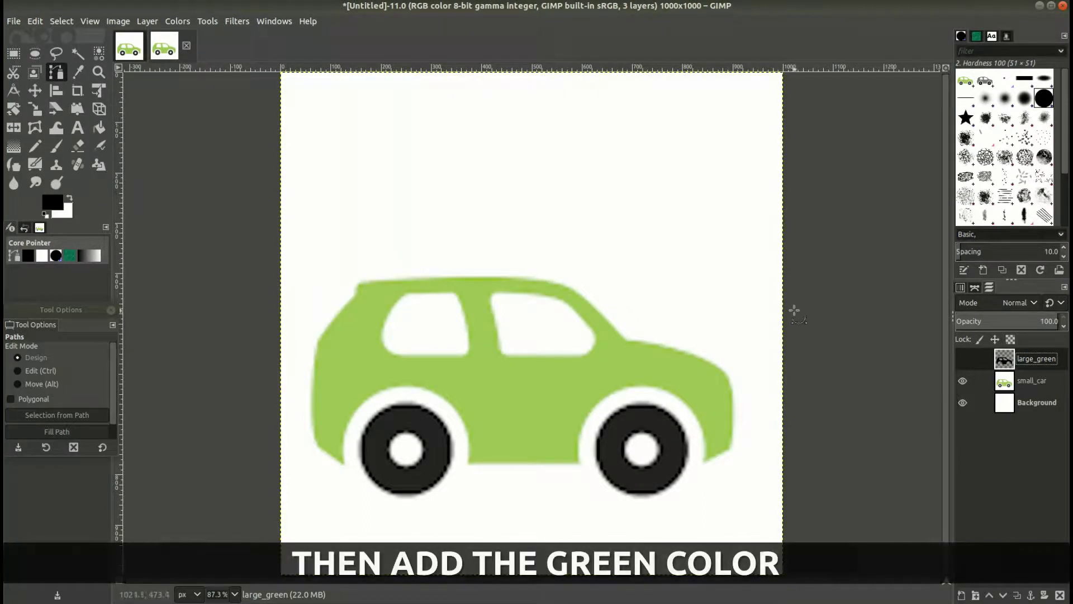
Step: Set the foreground color to green a7b35e sampled from the original car's body
click(53, 204)
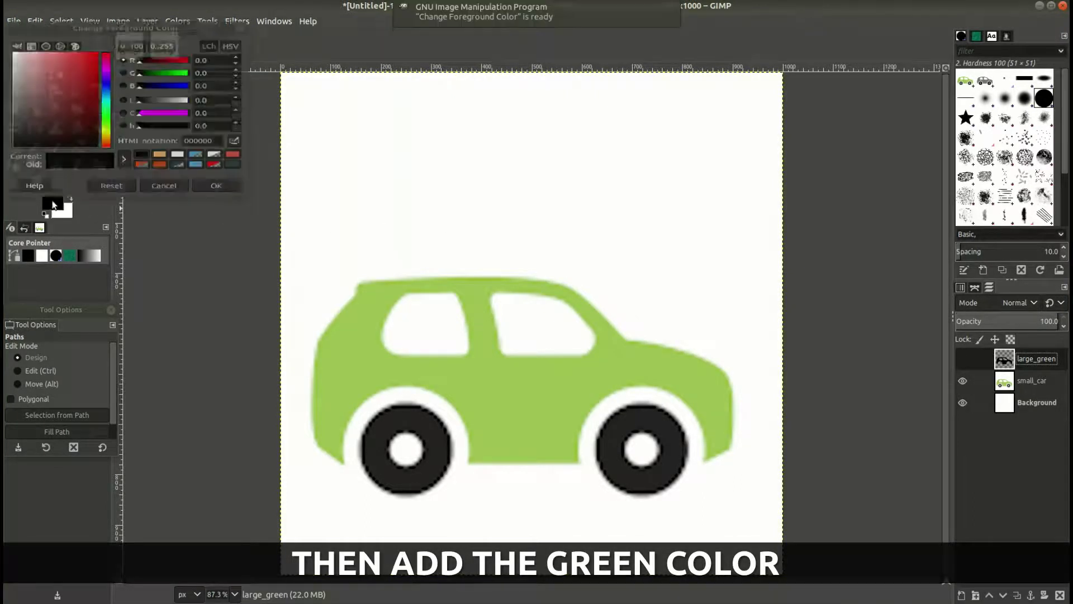
click(234, 150)
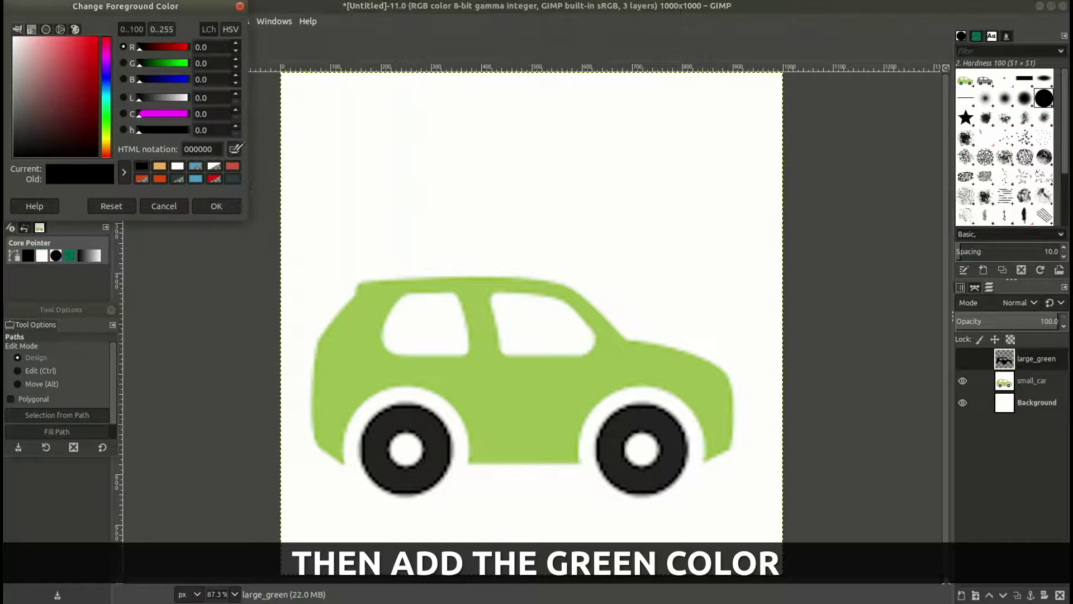
click(356, 345)
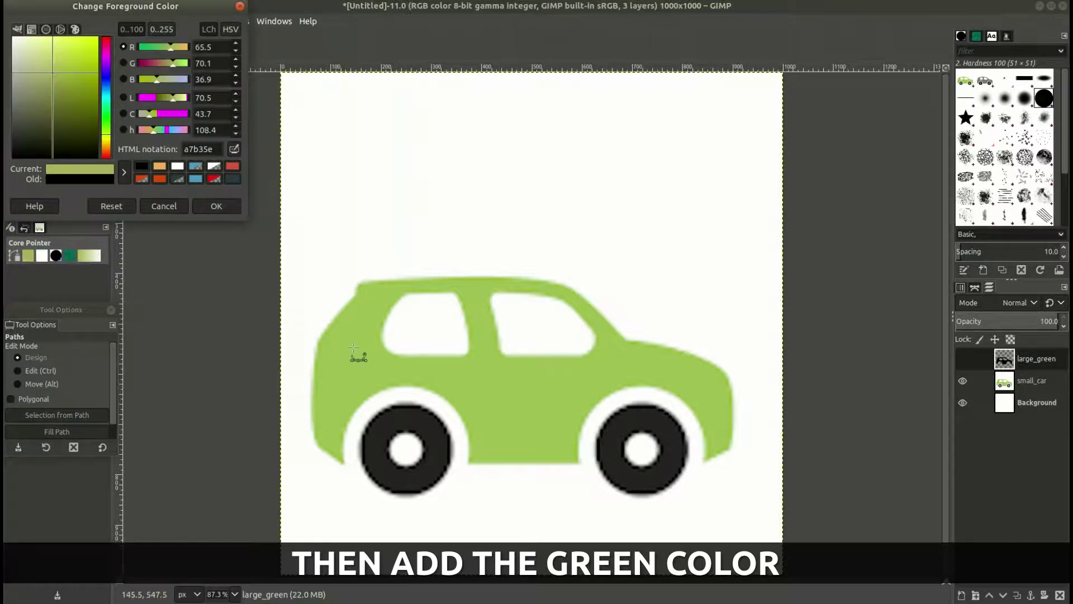
click(217, 207)
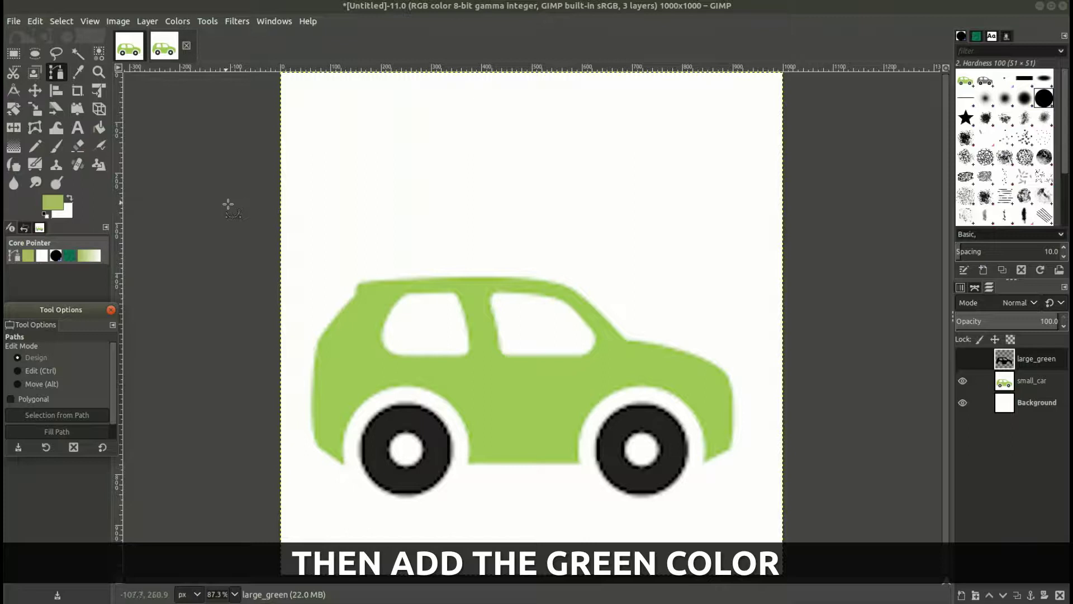
Step: Show the large_green layer again and bucket-fill the black car body with the sampled green foreground color
click(964, 360)
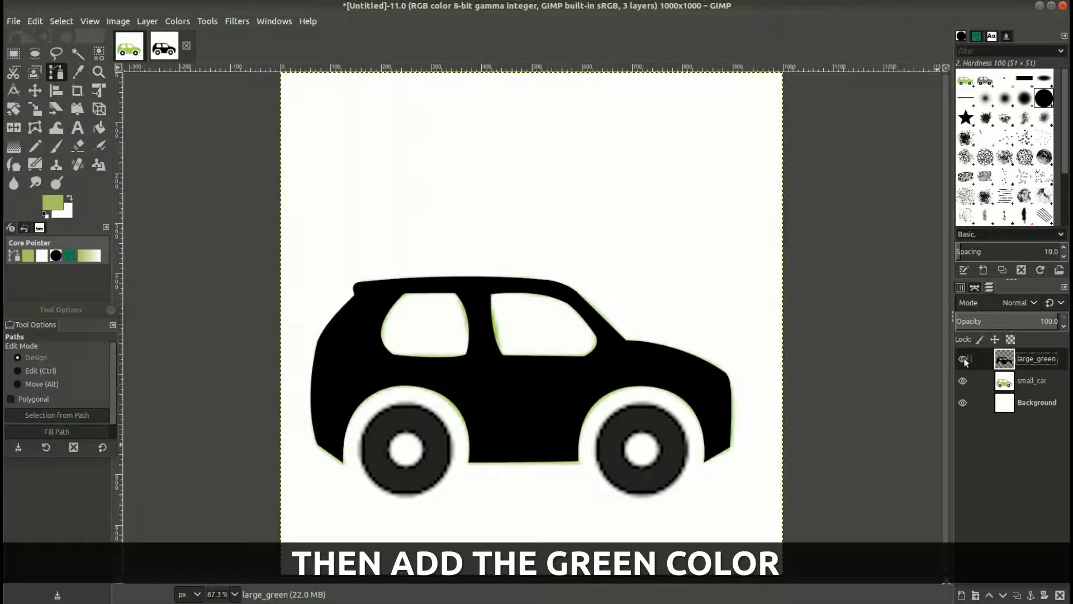
click(99, 127)
click(344, 357)
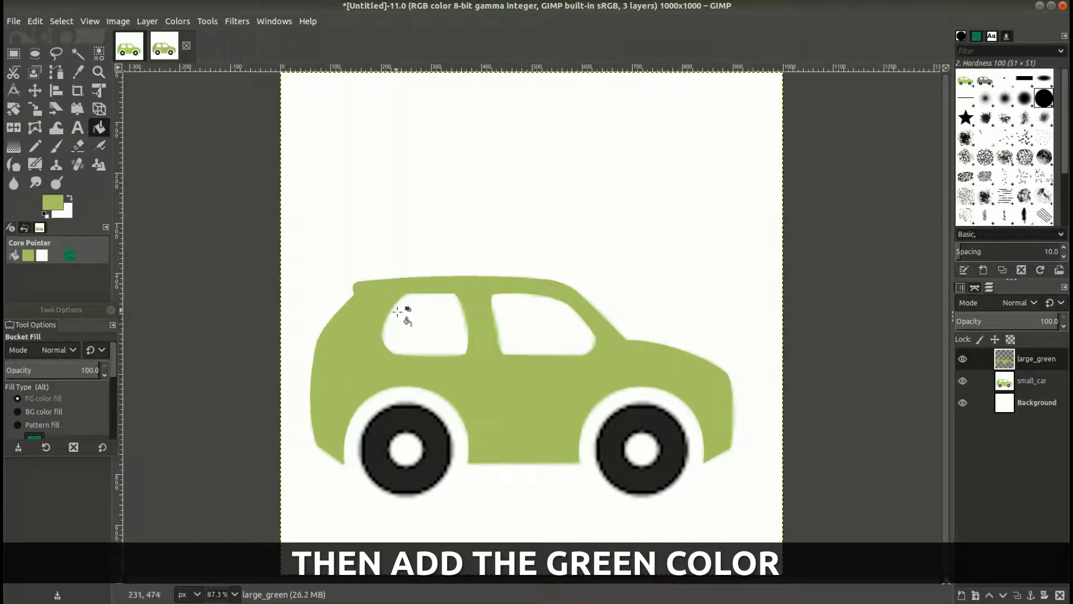
Step: Check the traced green body by toggling large_green and temporarily hiding the small_car layer
click(962, 360)
click(962, 359)
click(963, 381)
scroll(462, 330, up, 4)
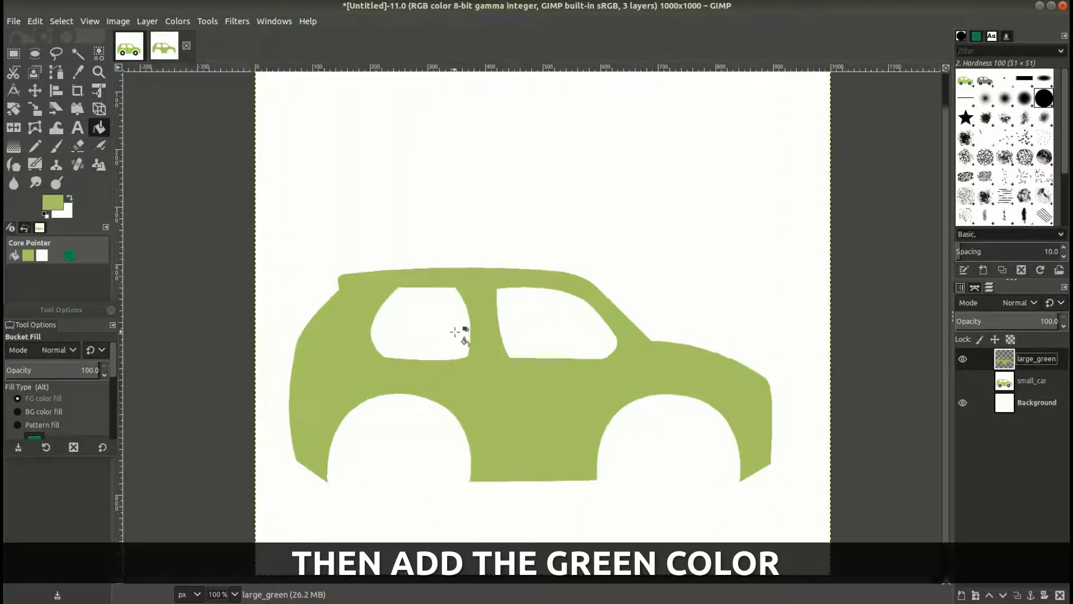
scroll(455, 332, down, 4)
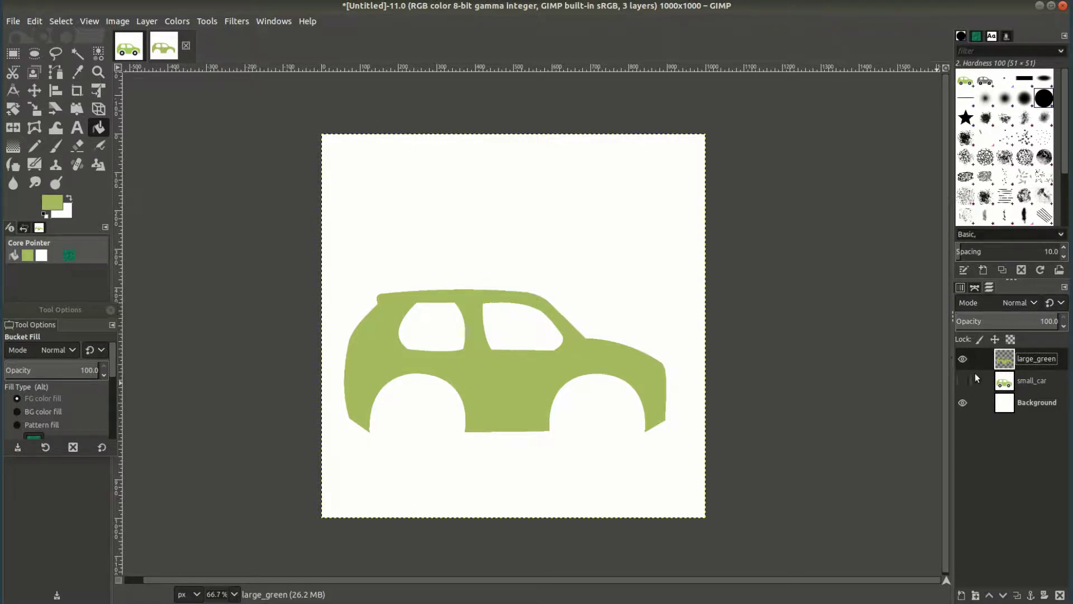
click(964, 383)
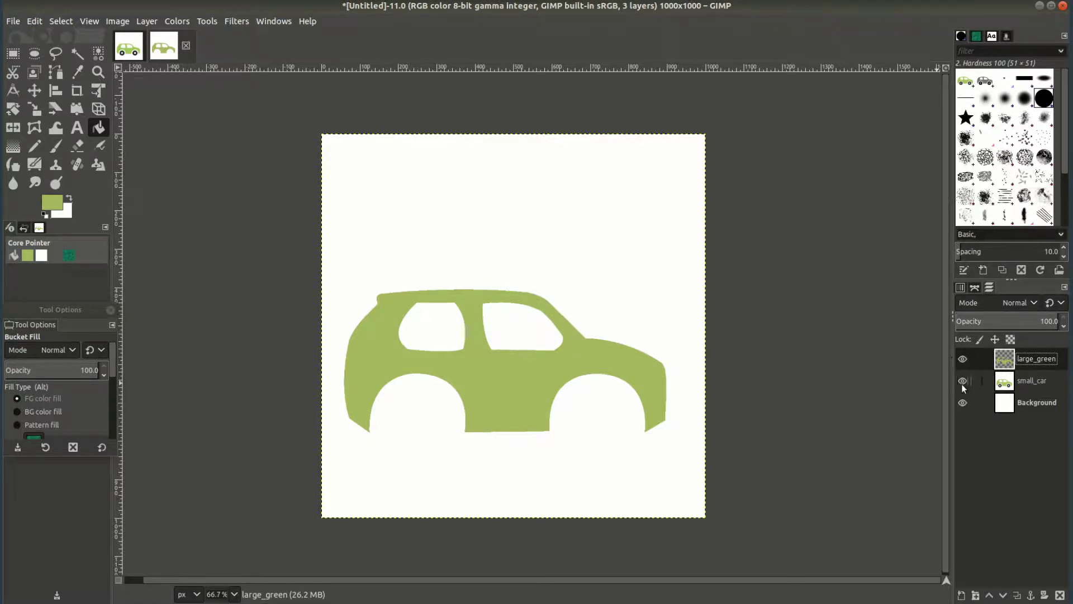
Step: Create a new 1000 × 1000 px layer named black_wheels above large_green
click(36, 94)
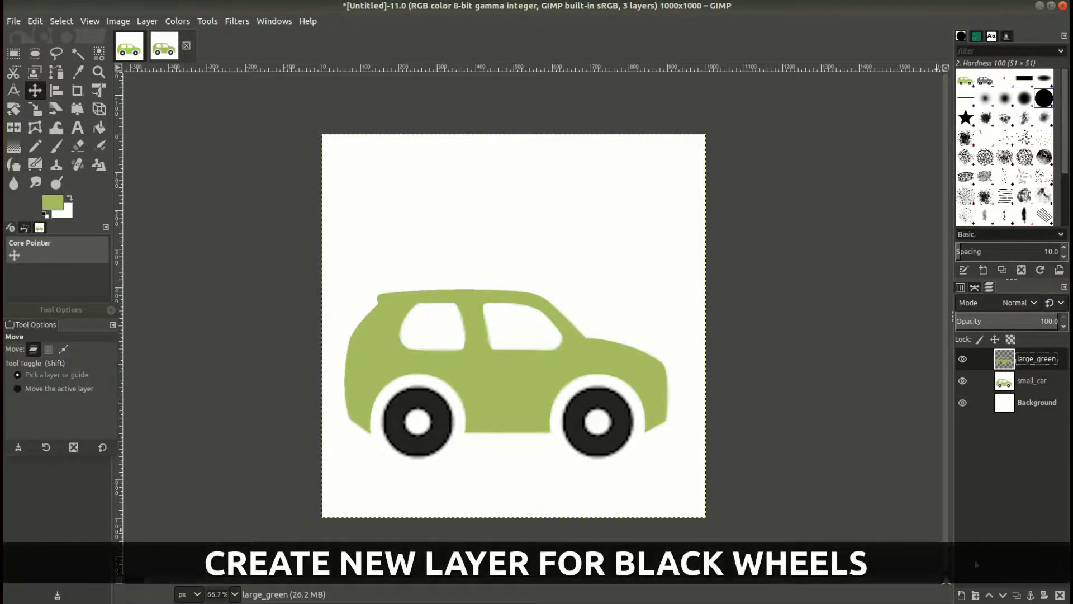
click(962, 595)
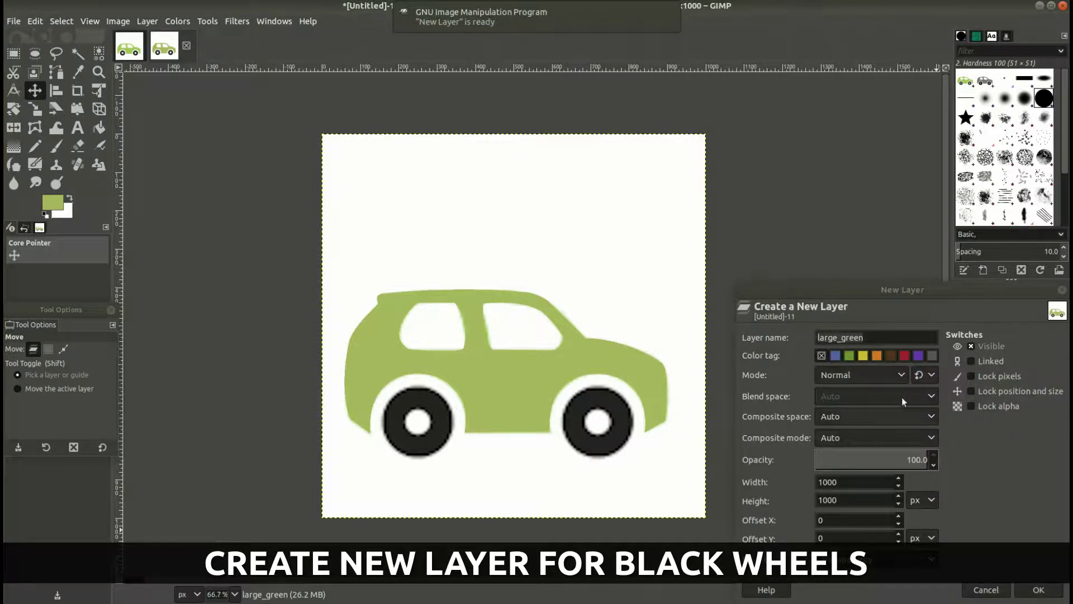
drag(875, 338, 814, 332)
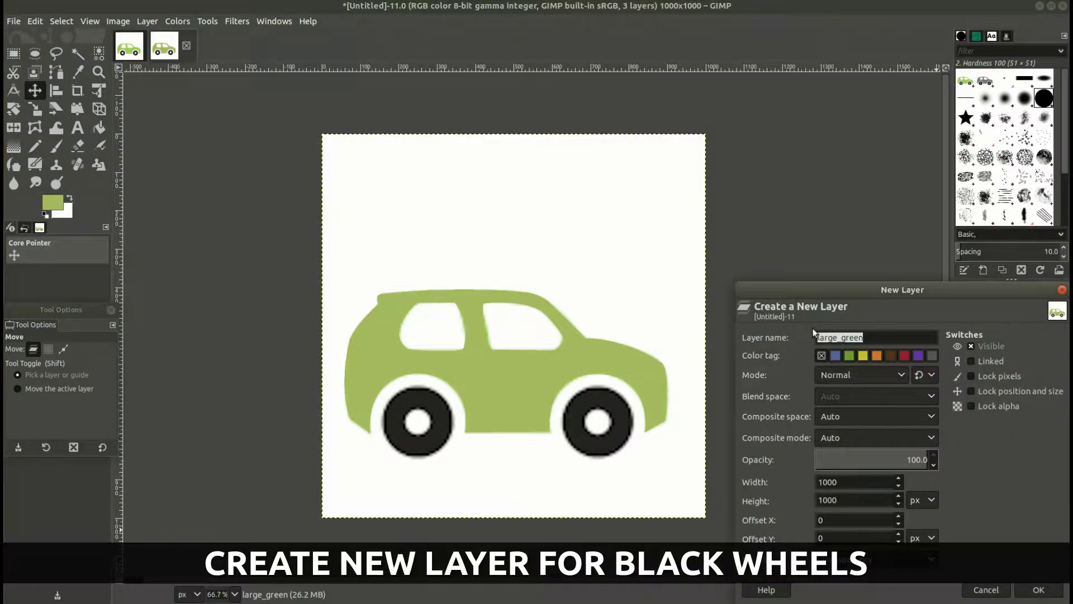
text(bl)
text(ack_wheels)
click(1045, 592)
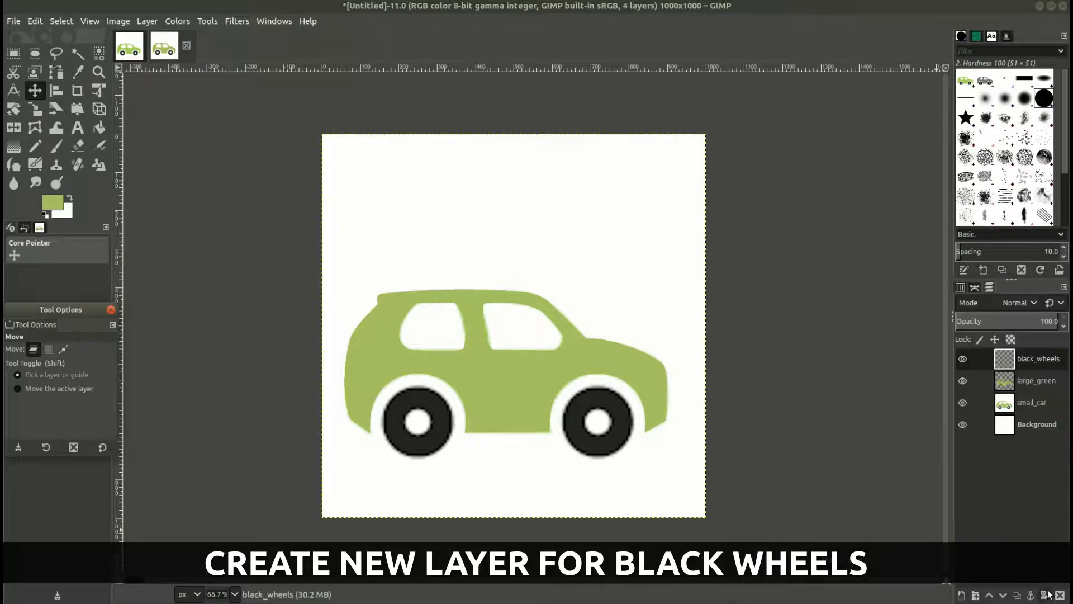
double_click(1040, 359)
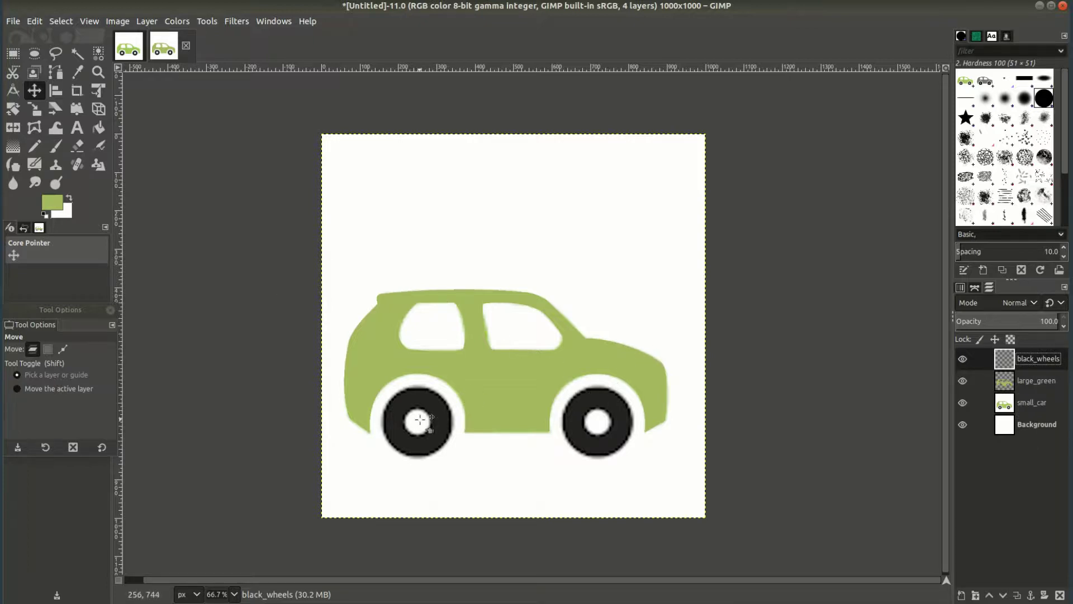
Step: Activate the Pencil tool with the 2. Hardness 100 brush and set the foreground color to black
scroll(420, 420, up, 4)
scroll(420, 419, down, 1)
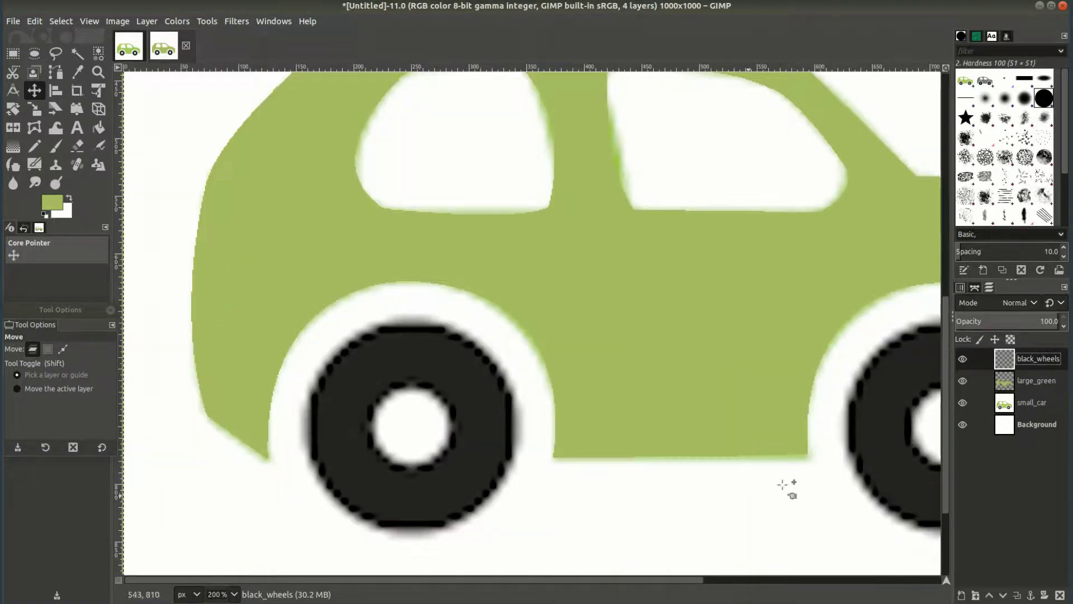
scroll(943, 454, down, 2)
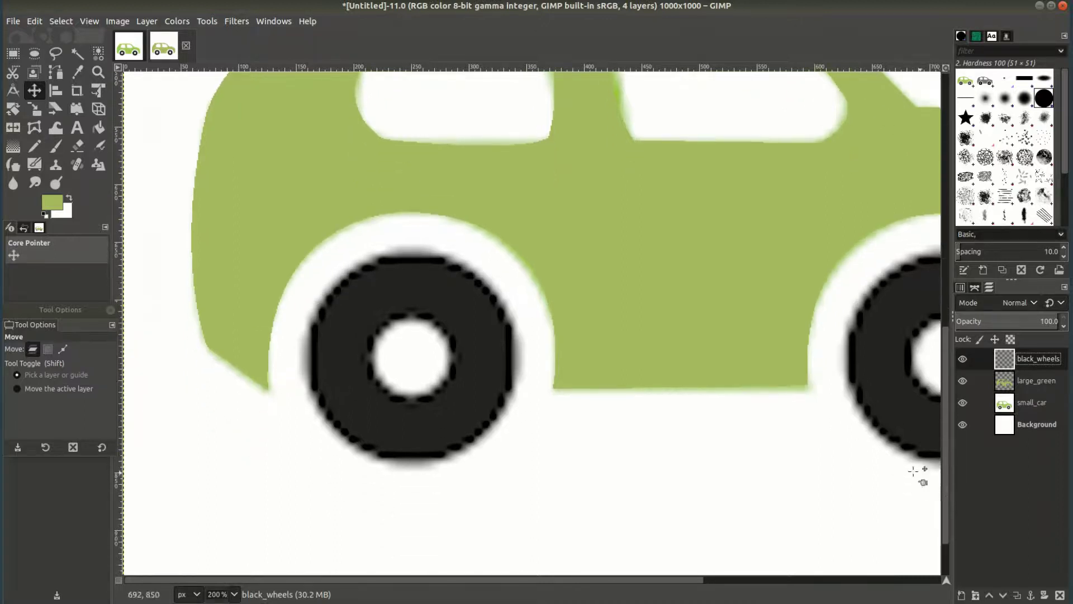
scroll(383, 320, up, 1)
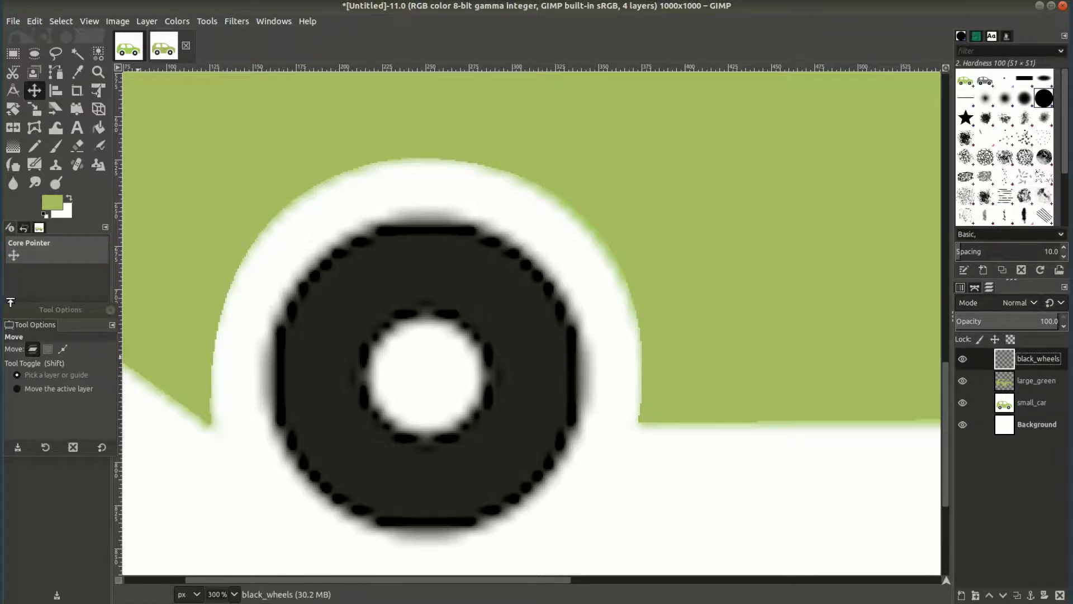
click(38, 149)
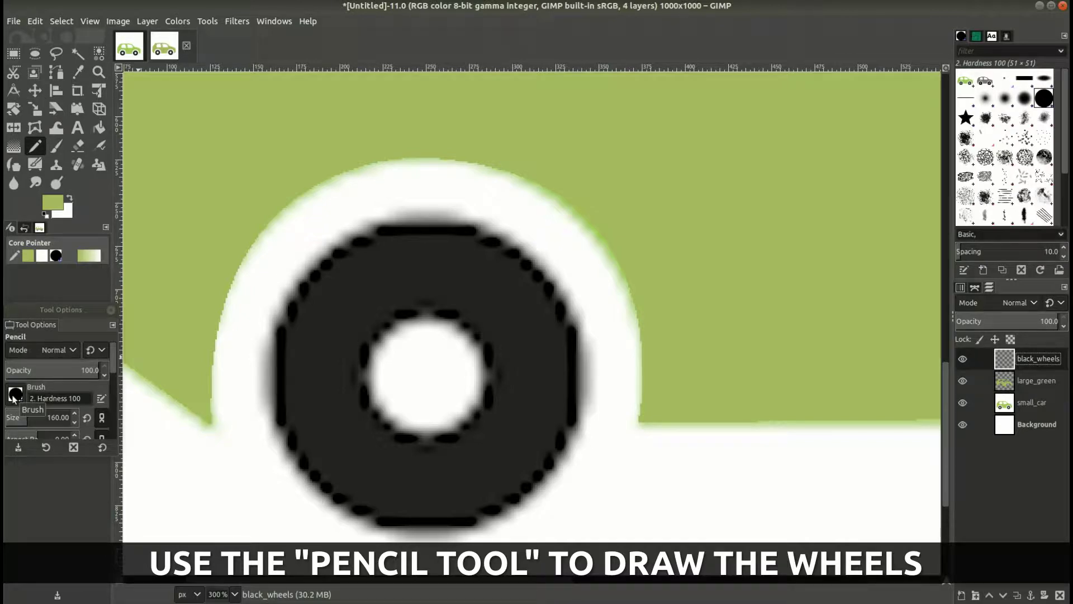
click(60, 209)
click(160, 167)
click(220, 207)
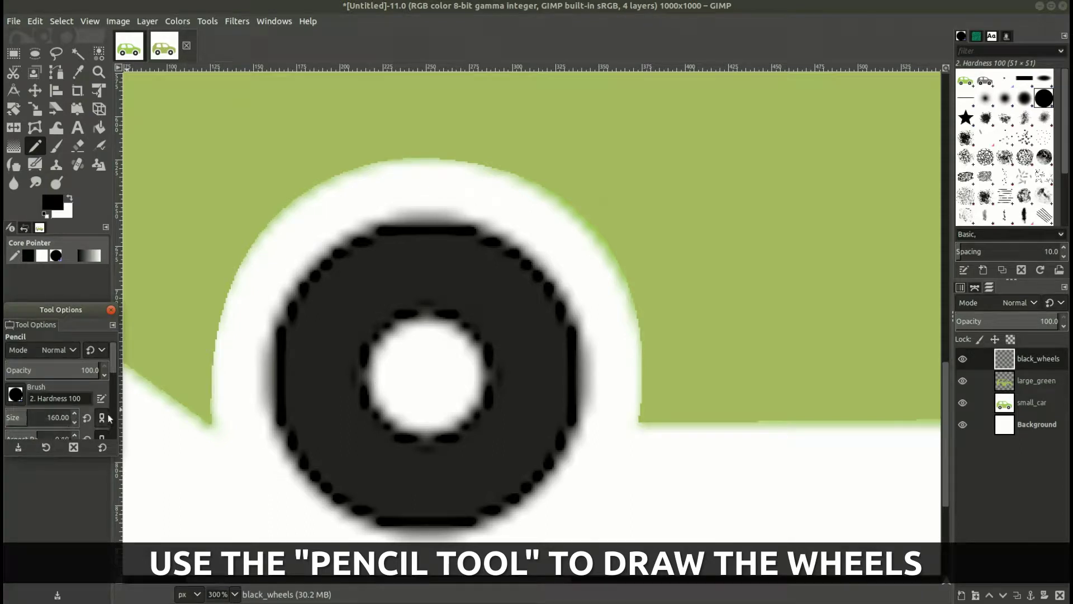
Step: Set the pencil size to 183 and stamp one black disc centered over the rear wheel on black_wheels
drag(83, 453, 83, 521)
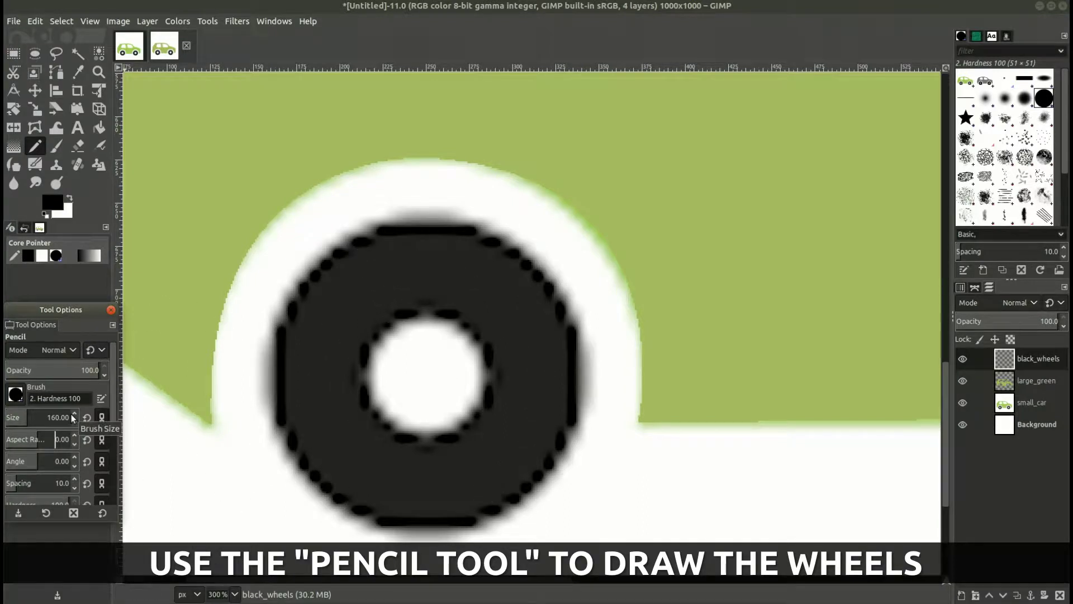
scroll(73, 416, up, 4)
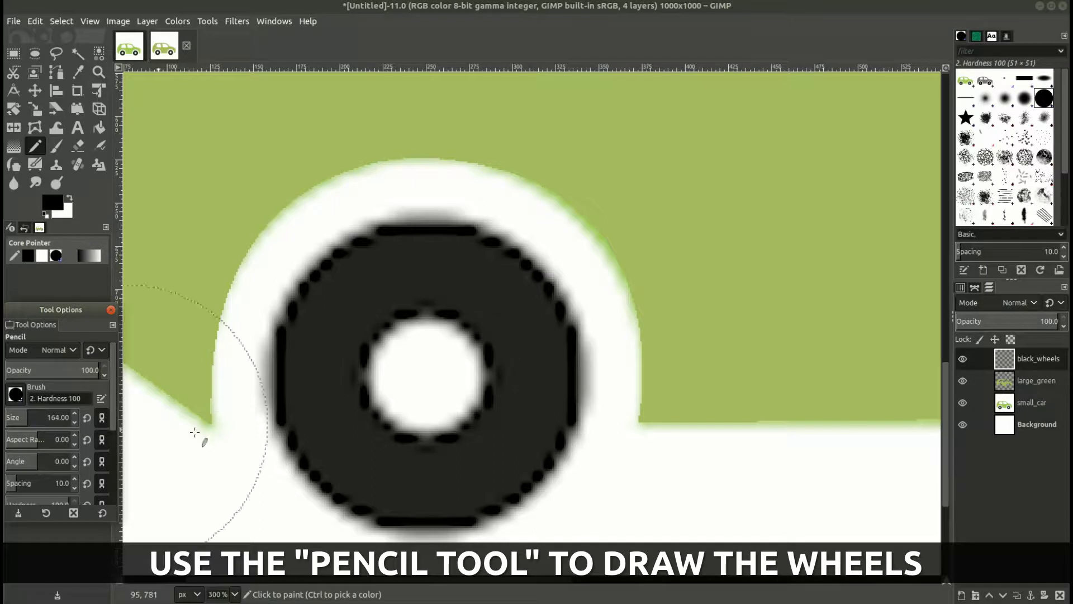
scroll(75, 416, up, 1)
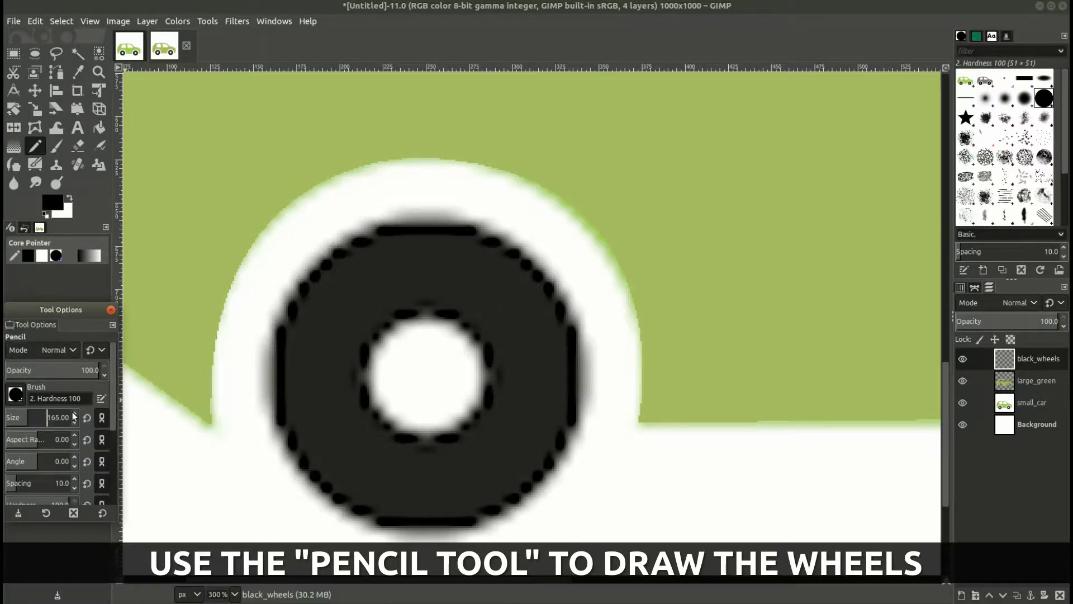
scroll(73, 416, up, 1)
scroll(76, 416, up, 4)
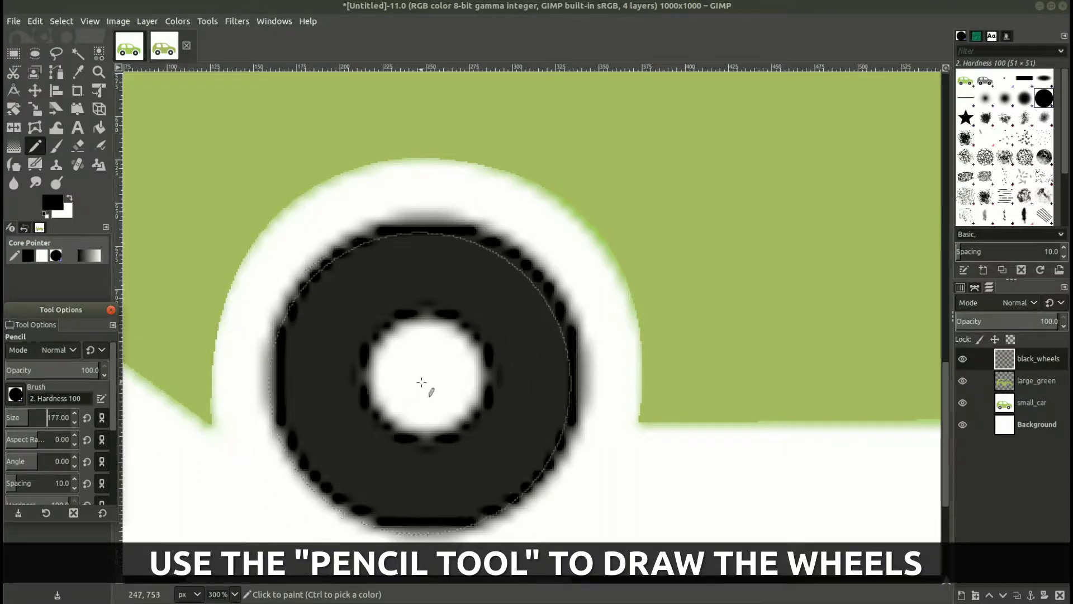
scroll(75, 415, up, 3)
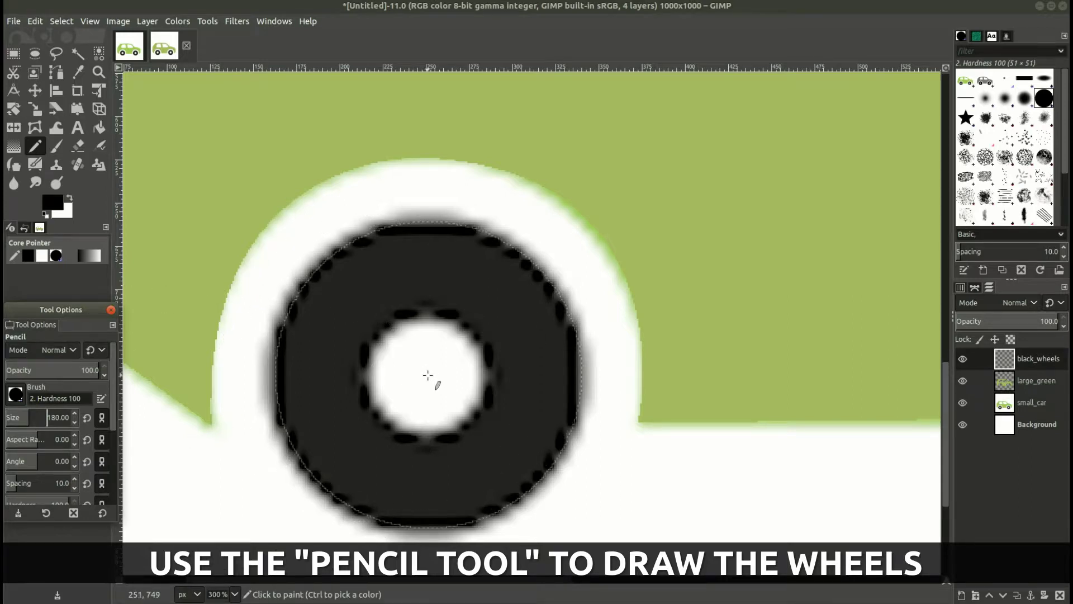
scroll(76, 417, up, 3)
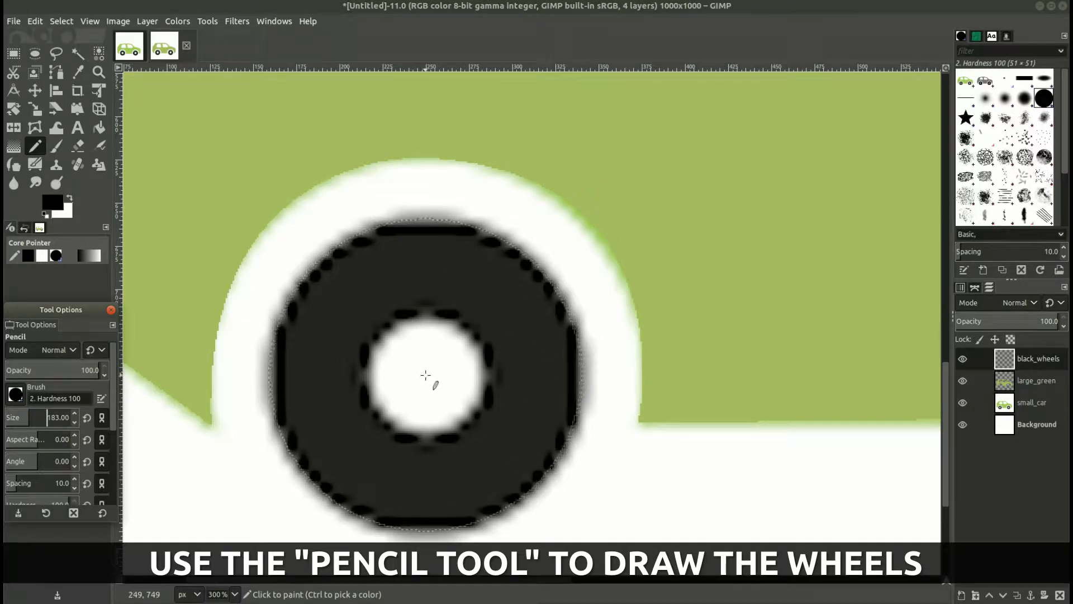
click(426, 375)
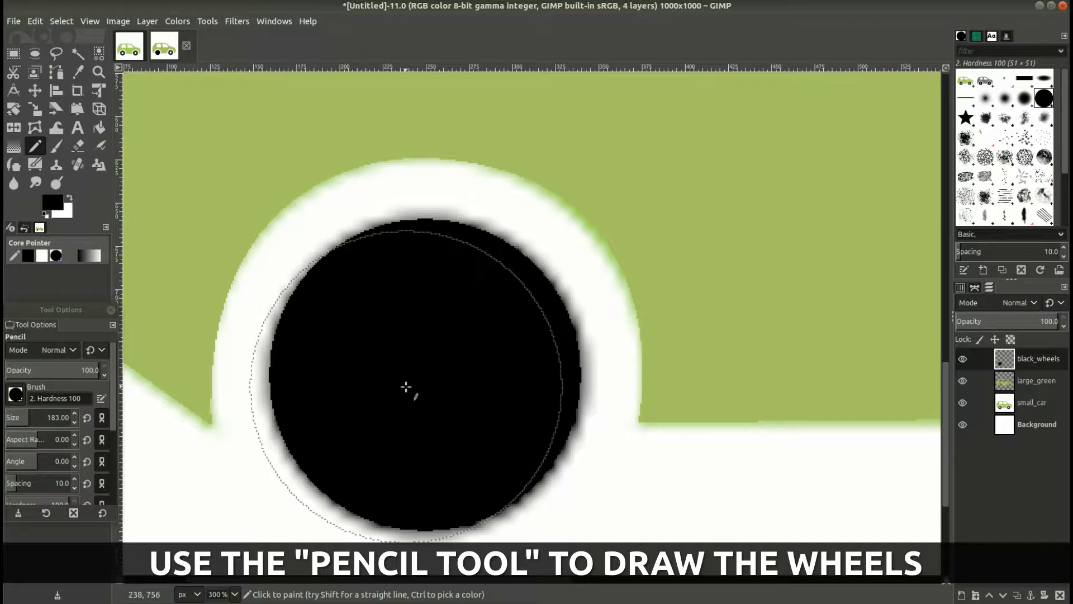
Step: Stamp a matching black disc of size 183 centered over the front wheel
scroll(493, 369, down, 2)
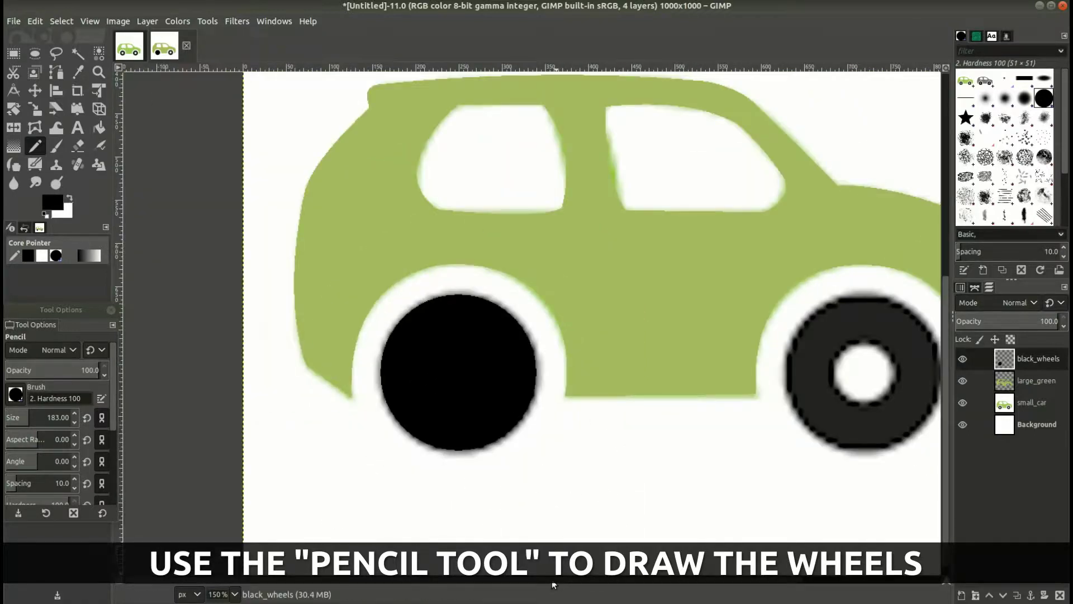
scroll(554, 584, right, 3)
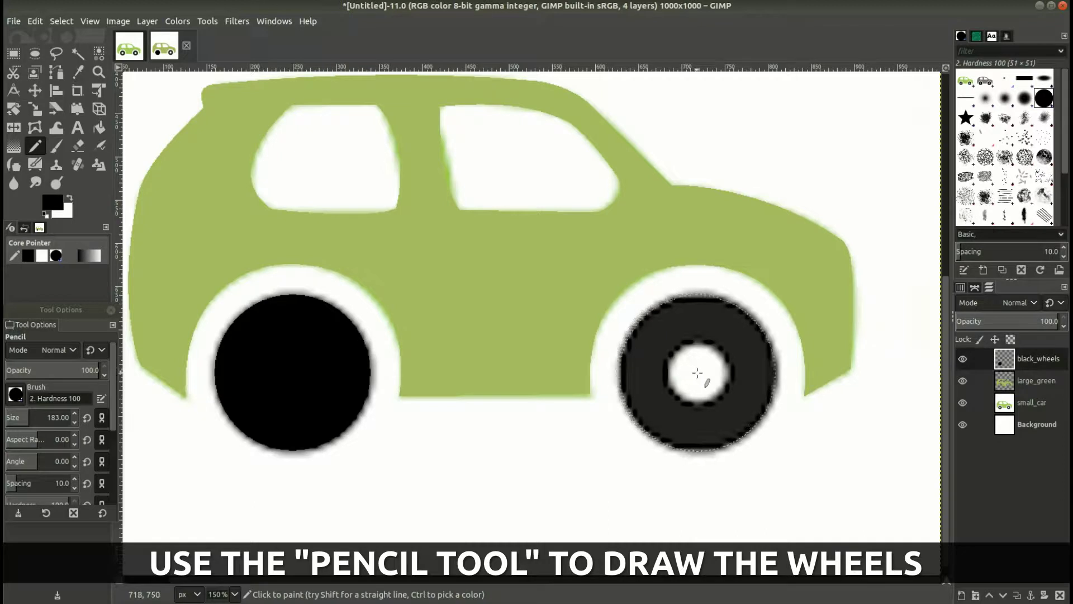
click(698, 373)
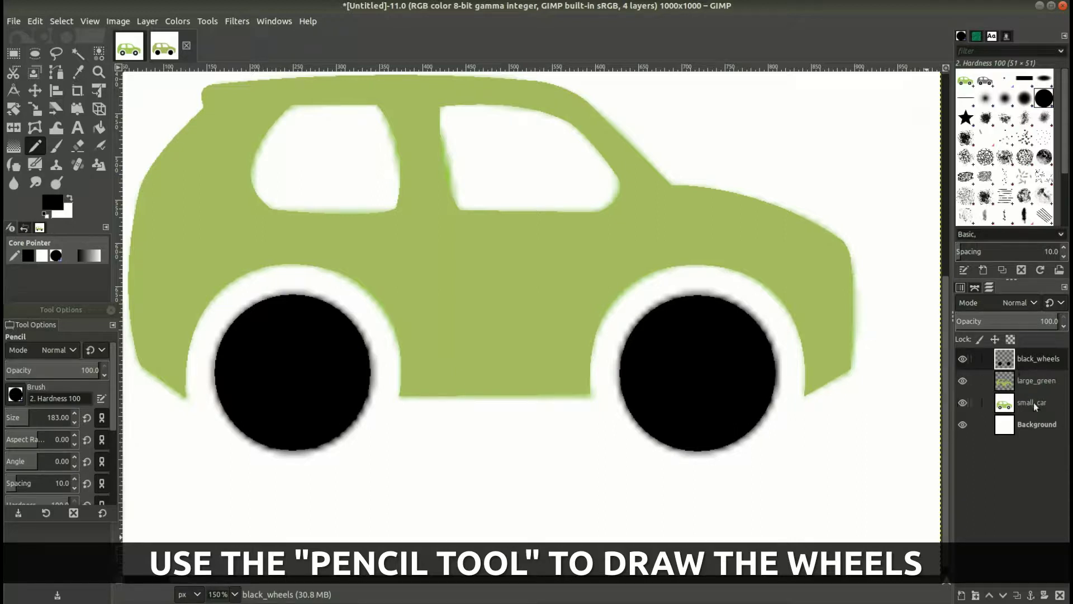
Step: Move the small_car layer to the top of the stack and lower its opacity to 24.9
drag(1032, 403, 1027, 361)
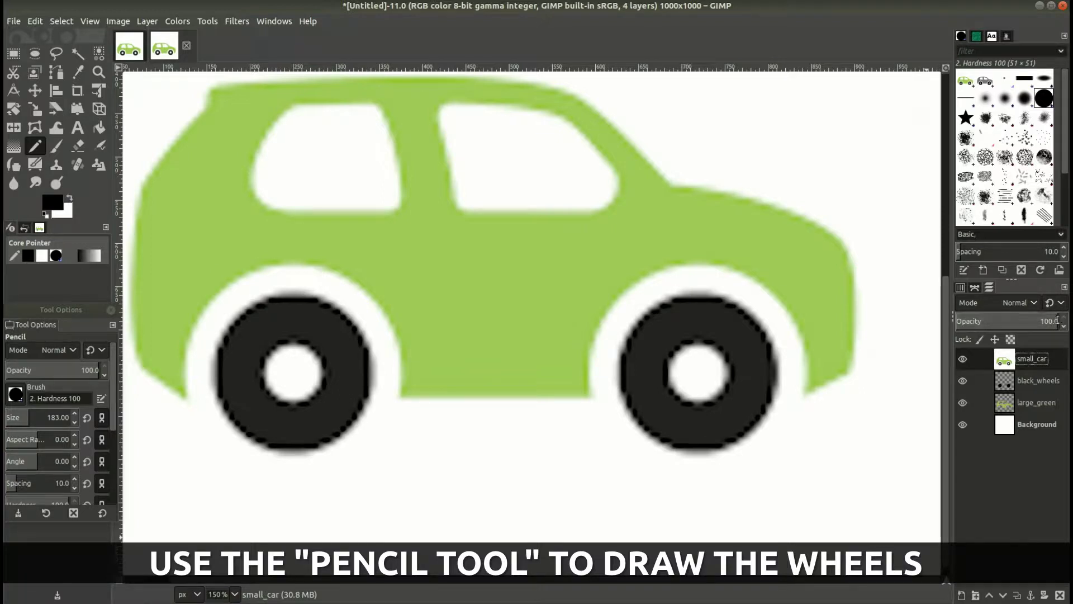
click(1059, 324)
drag(1059, 323, 981, 323)
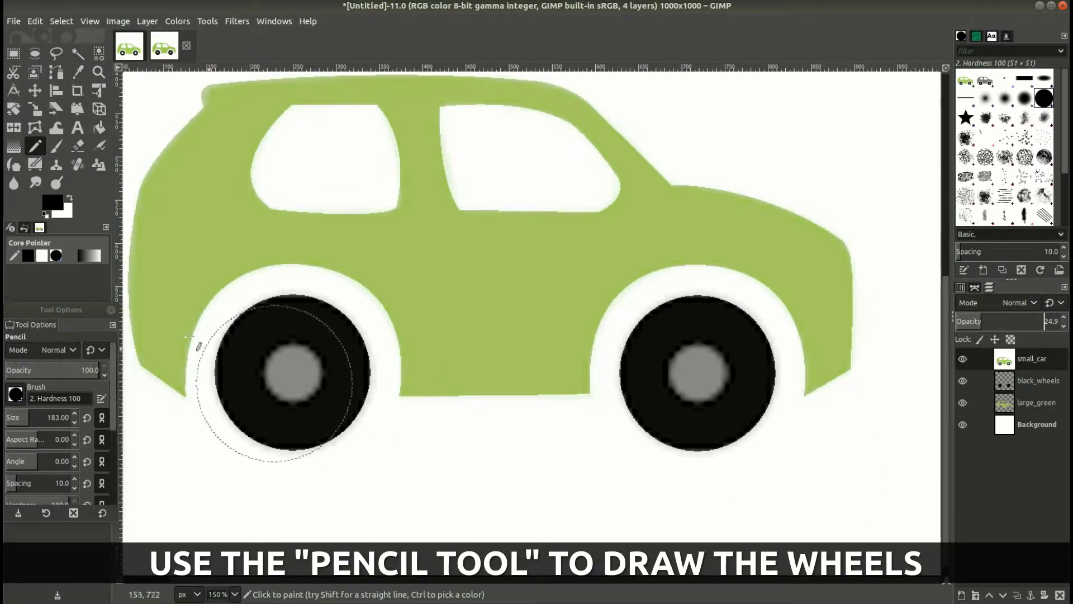
Step: Swap the foreground color to white and set the pencil size to 73 to match the wheel hubs
click(72, 196)
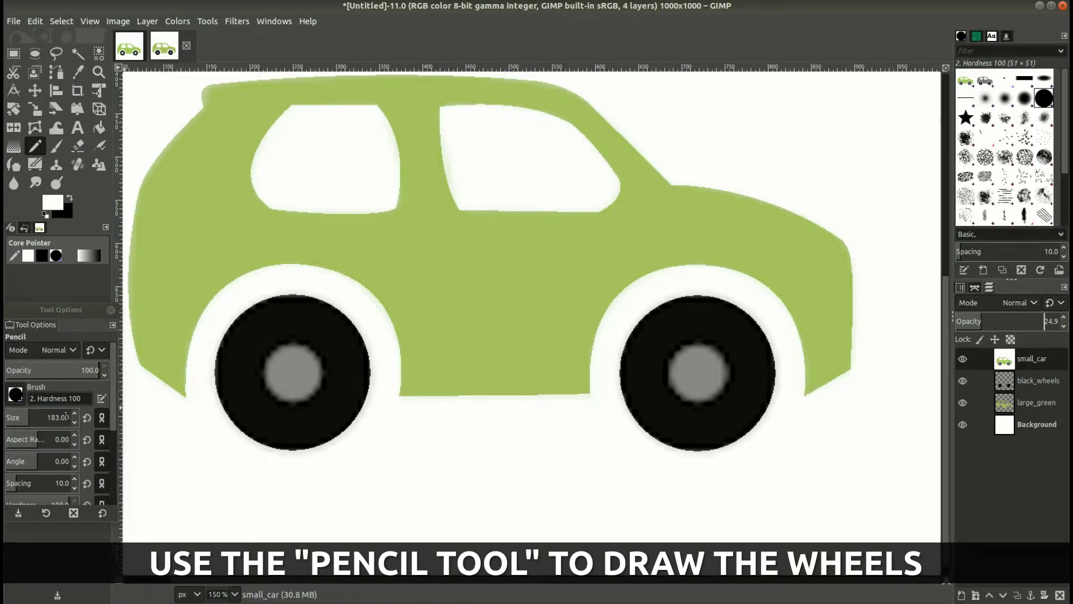
drag(48, 417, 61, 416)
text(10)
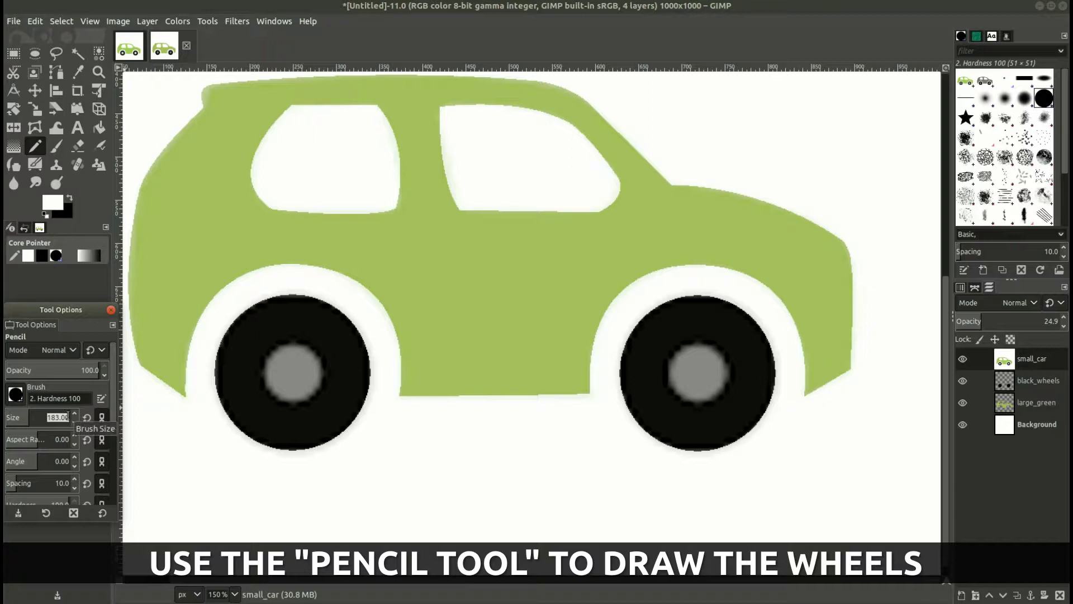
key(Return)
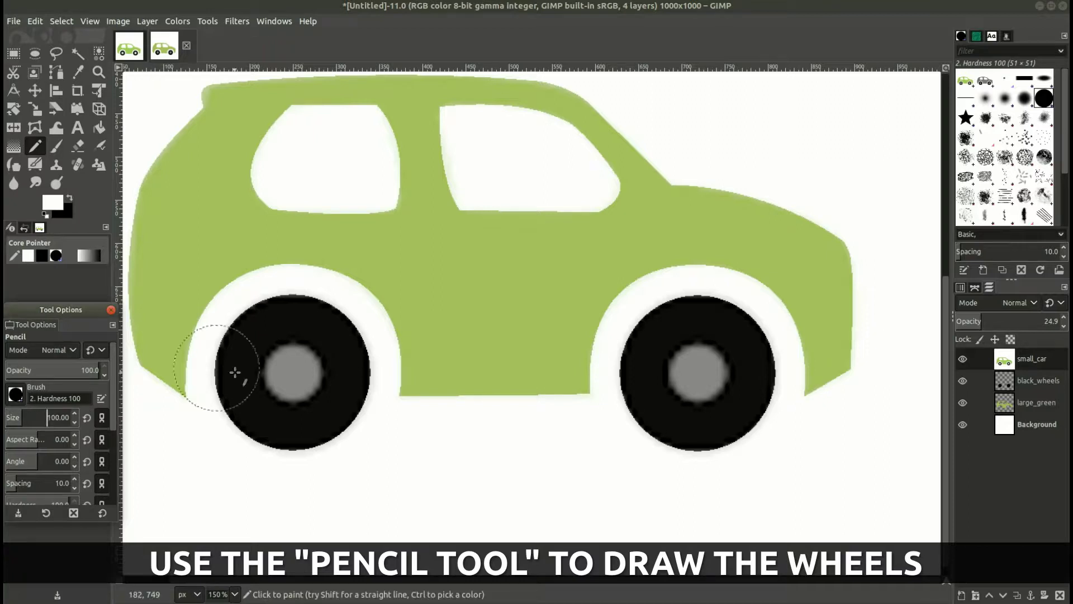
click(74, 421)
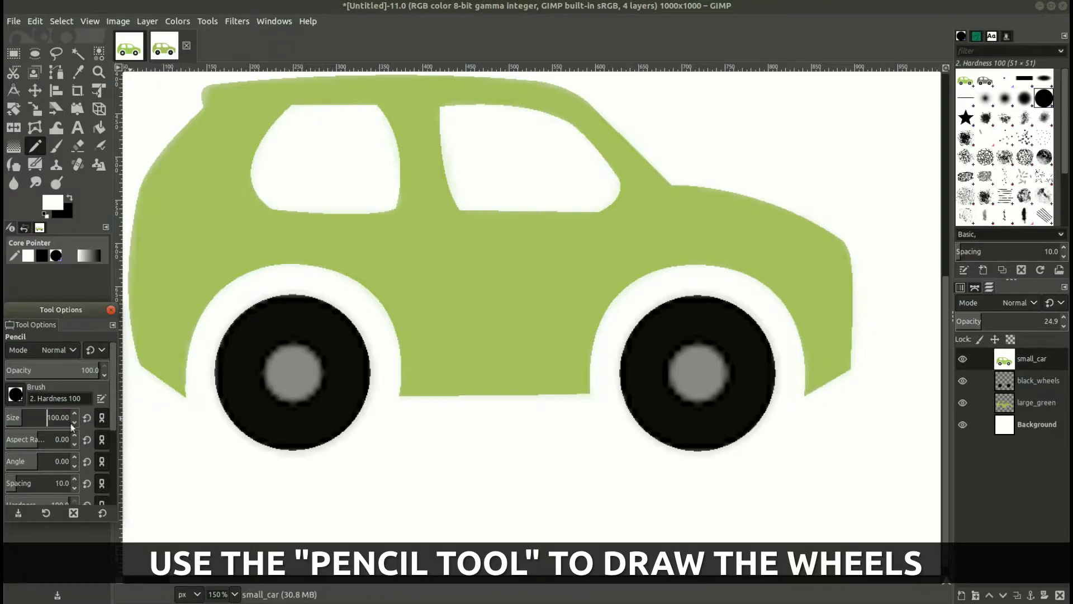
click(74, 420)
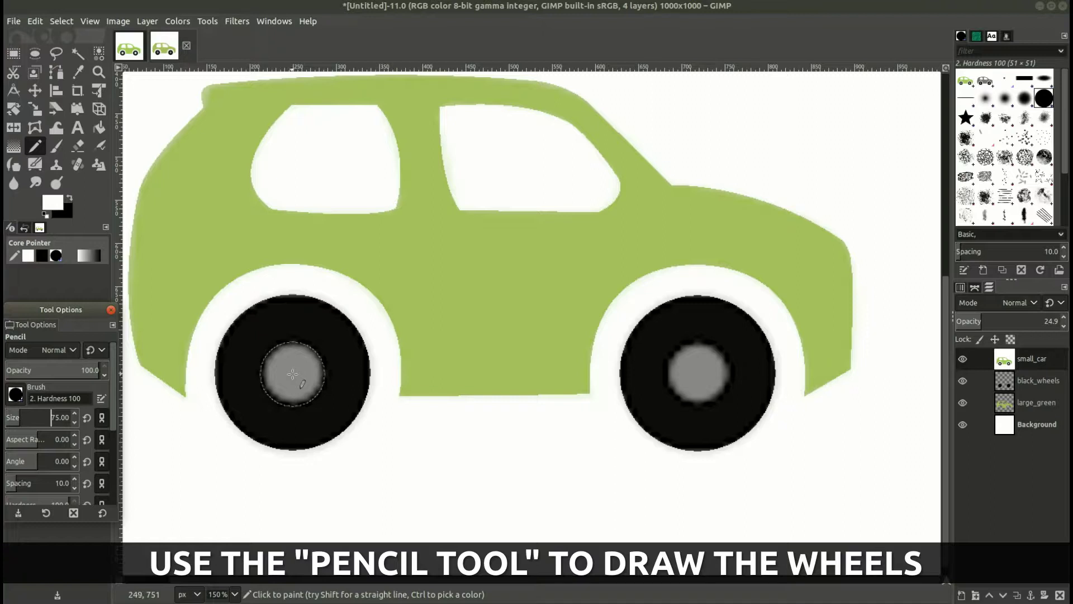
click(75, 421)
click(75, 421)
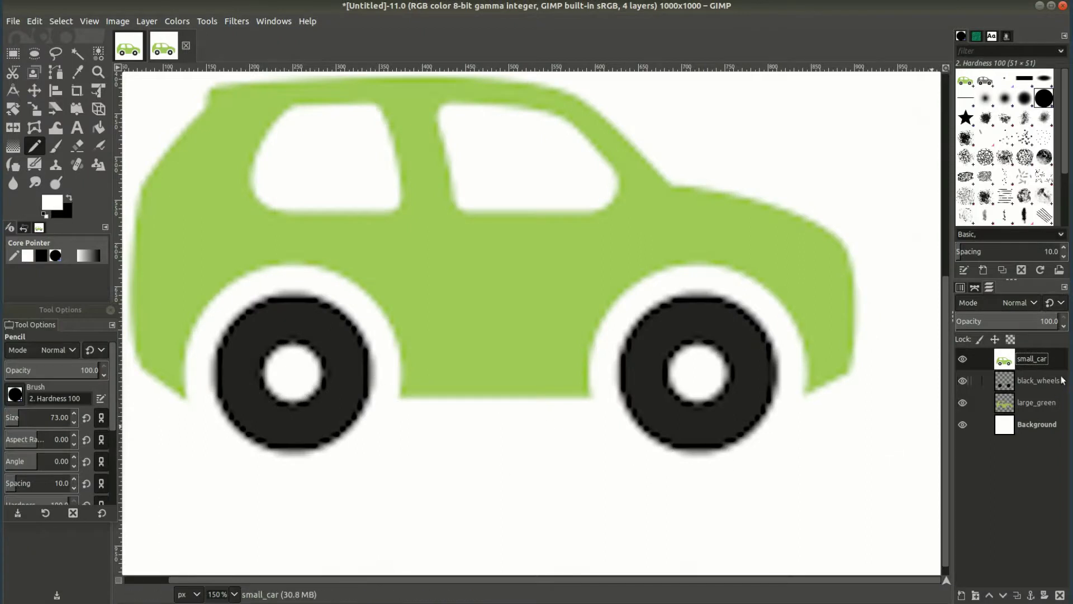
Step: Set the small_car layer's opacity to 40.3, hide that layer and show the whole redrawn car at 50% zoom
click(1039, 380)
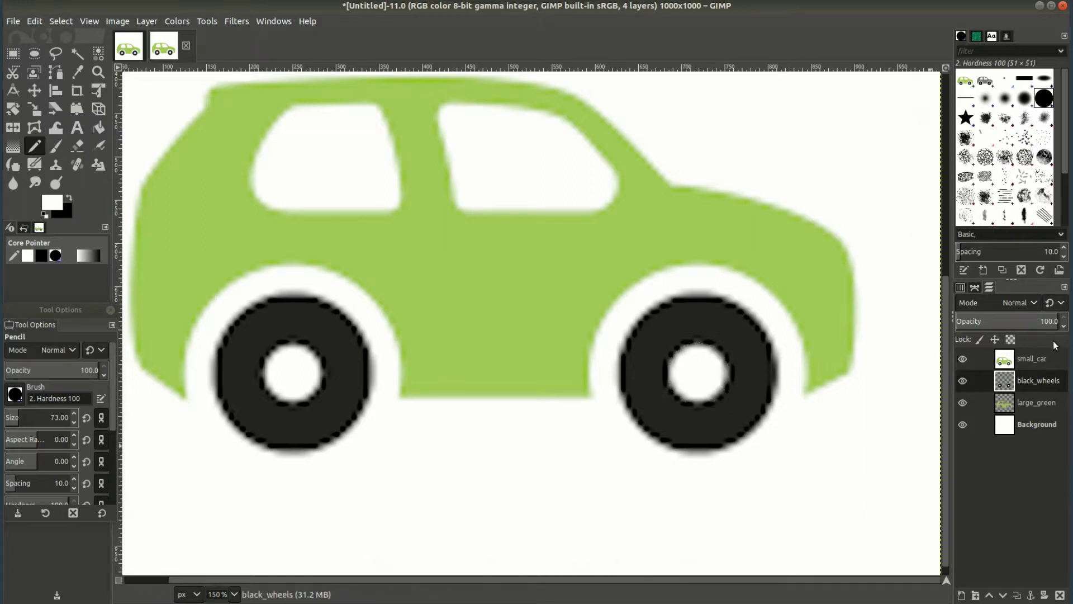
click(1044, 361)
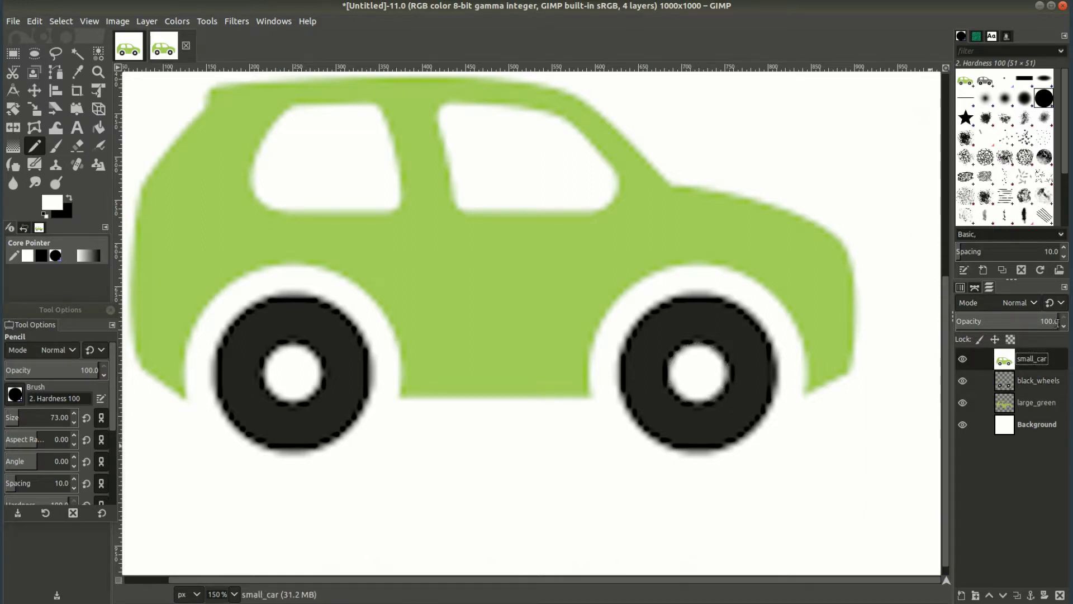
mouse_move(1061, 326)
mouse_down()
mouse_move(920, 330)
mouse_move(1044, 322)
mouse_move(970, 316)
mouse_move(1000, 326)
mouse_up()
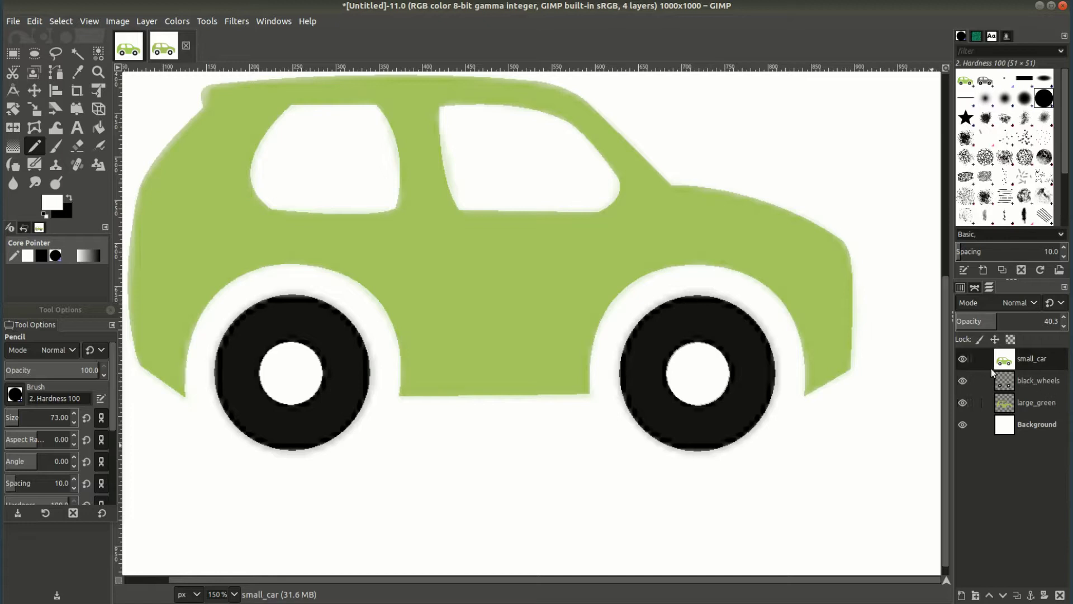
click(963, 359)
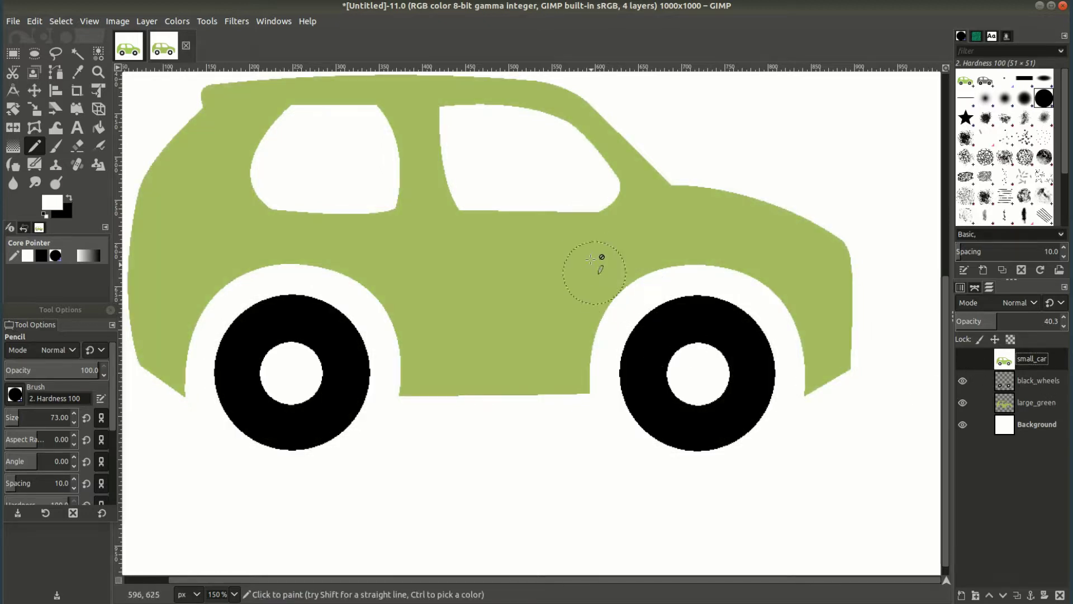
key(1)
key(minus)
key(minus)
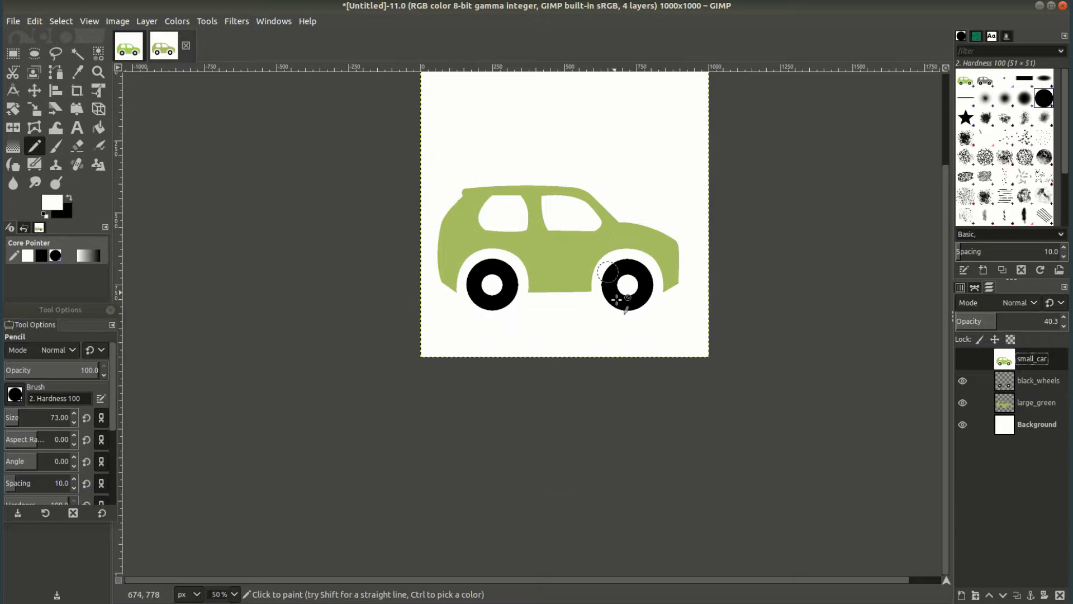
drag(942, 371, 939, 297)
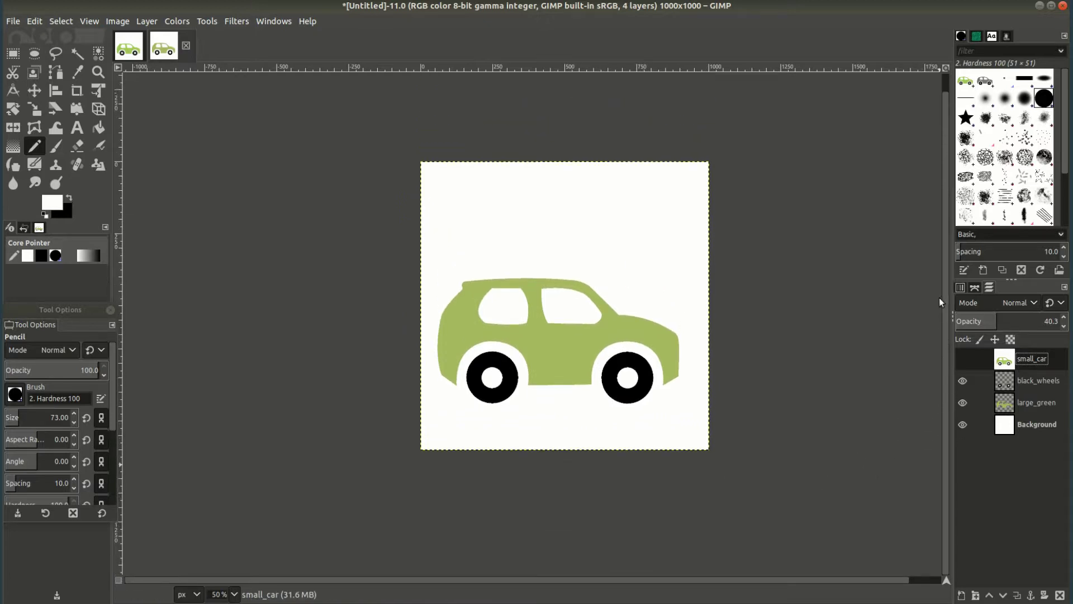
drag(713, 581, 731, 581)
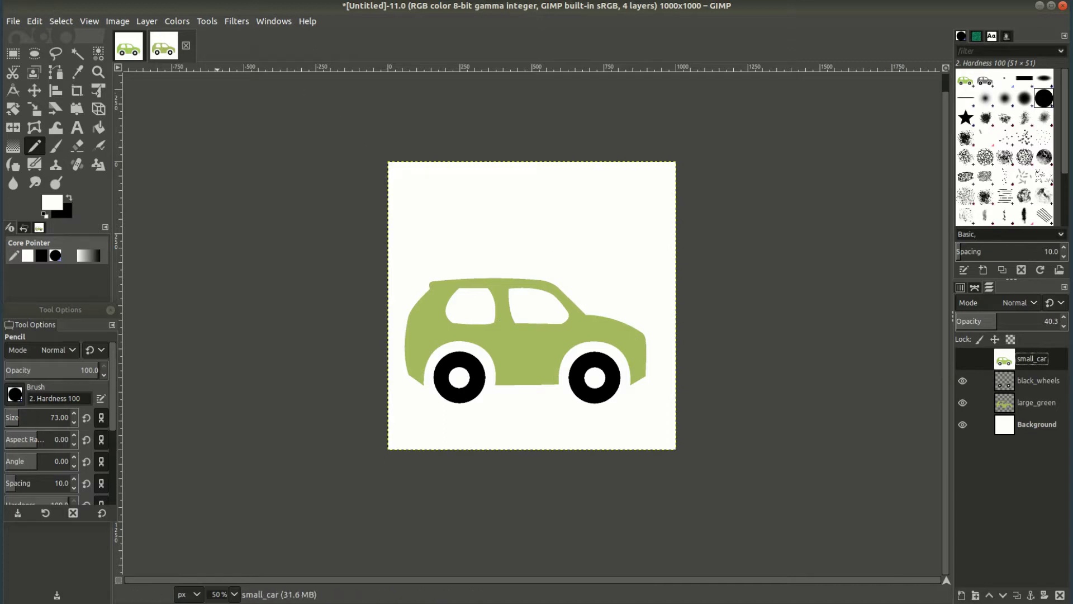
click(8, 23)
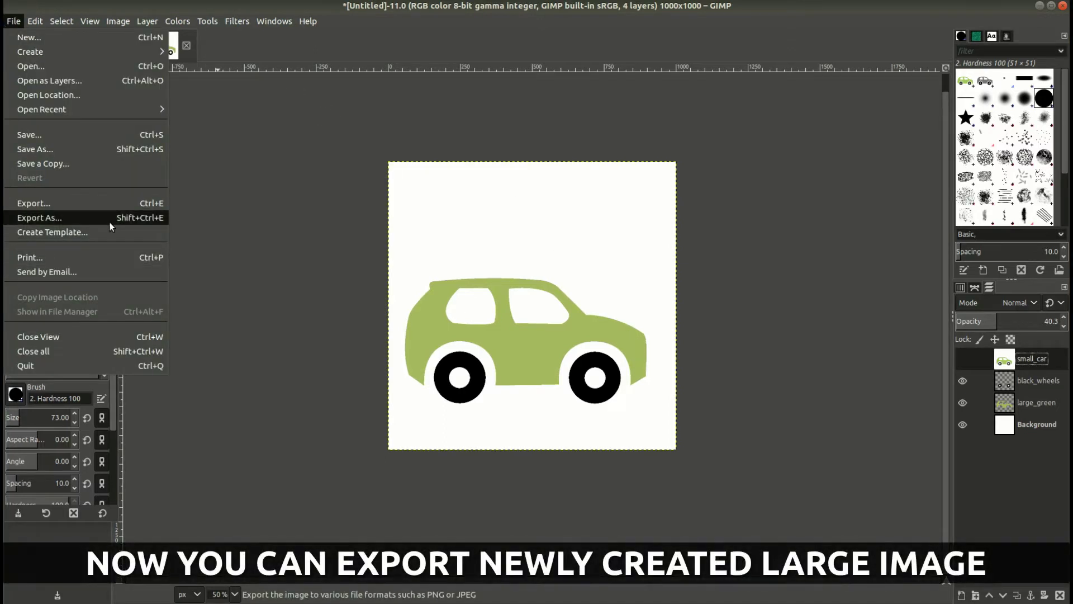
click(1044, 369)
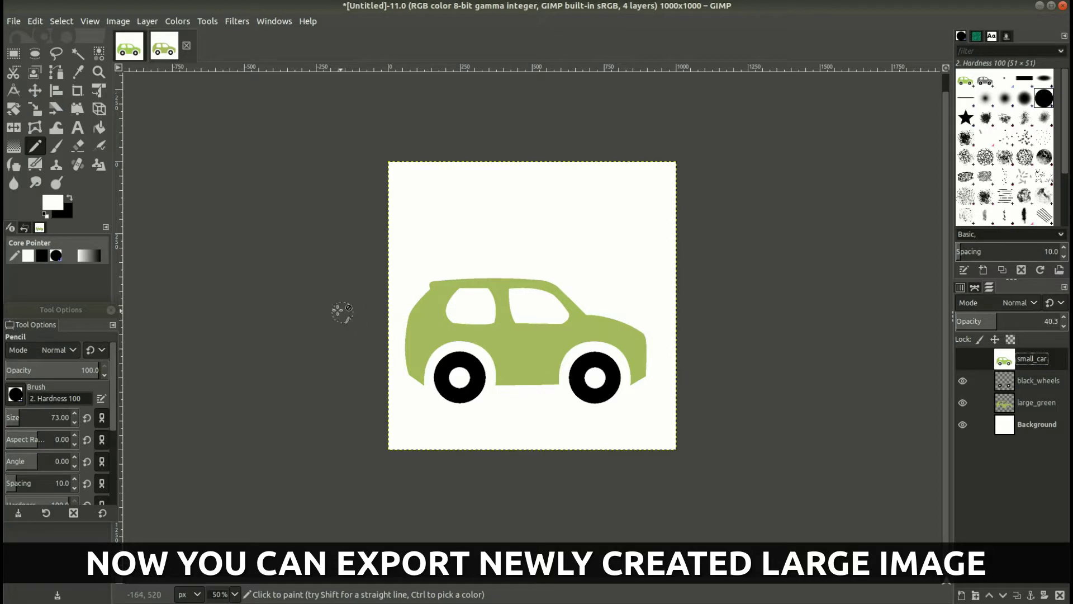
click(14, 22)
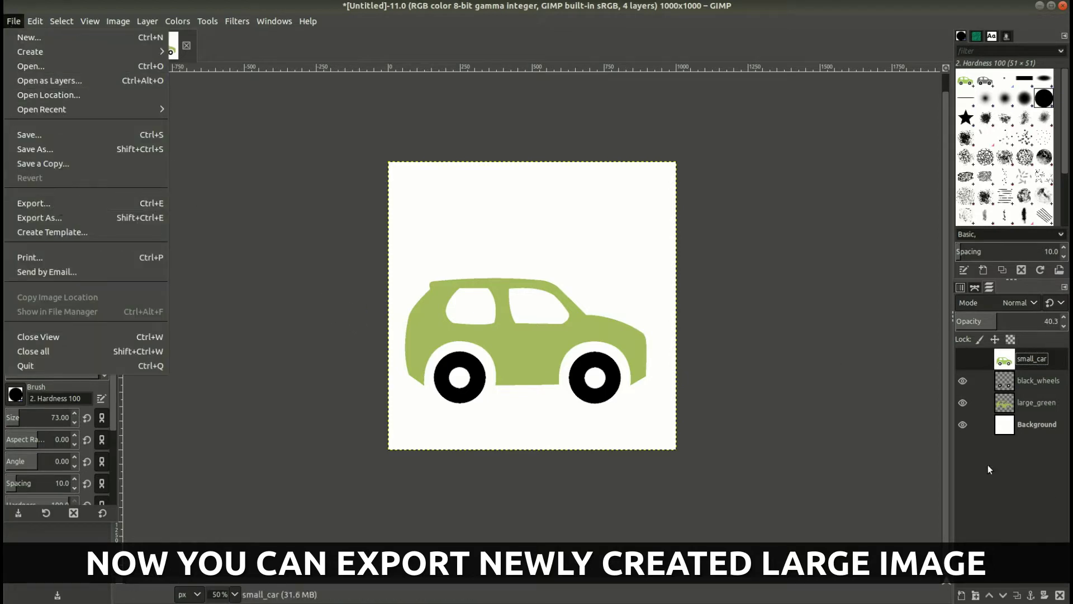
click(1065, 499)
Step: Merge the black_wheels layer down into the large_green layer
click(1028, 382)
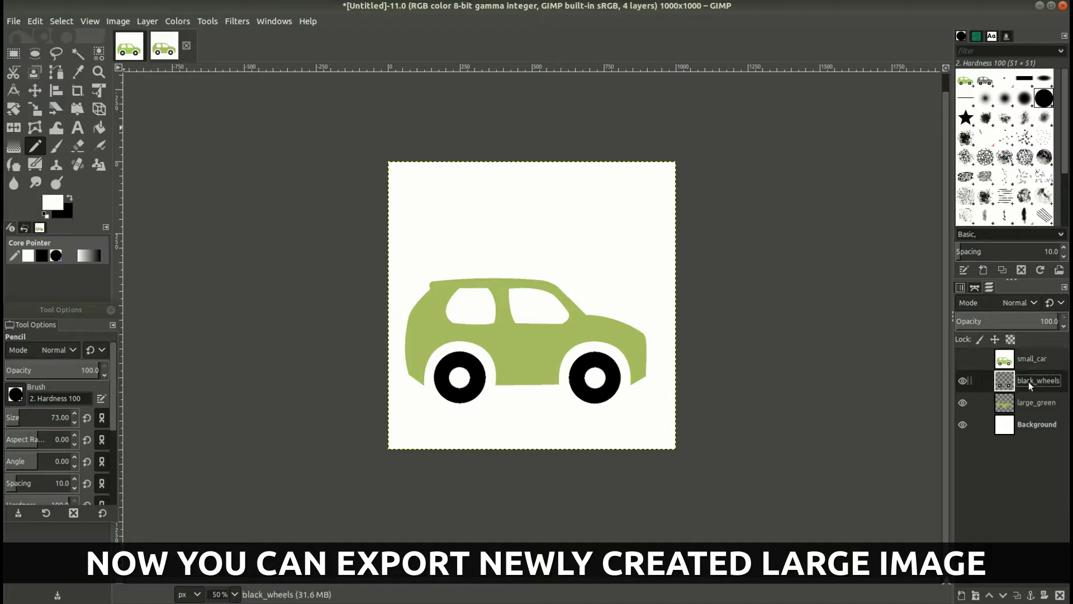
right_click(1028, 381)
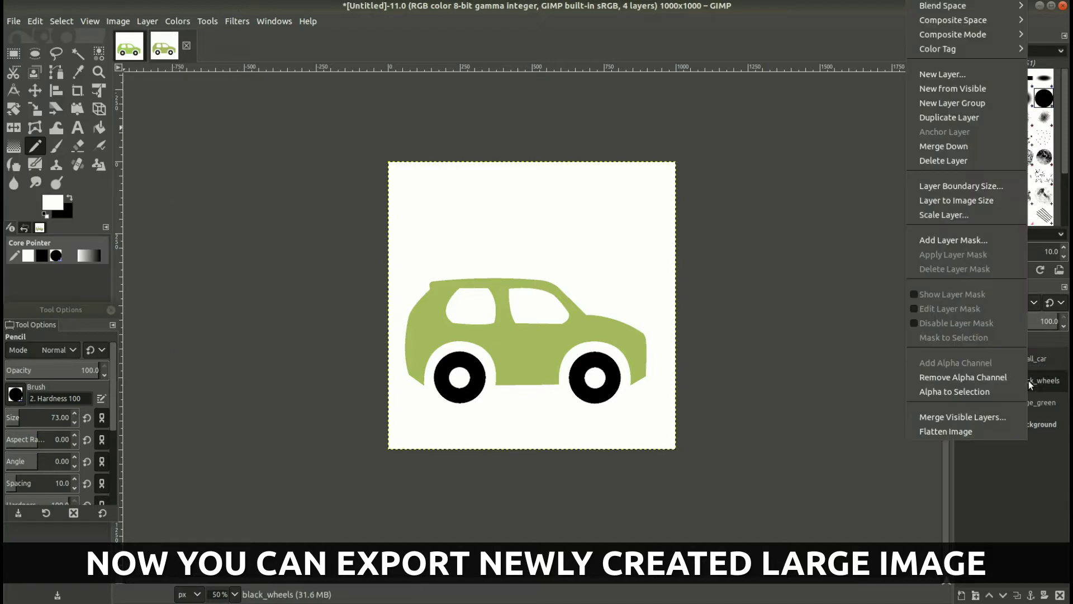
click(988, 146)
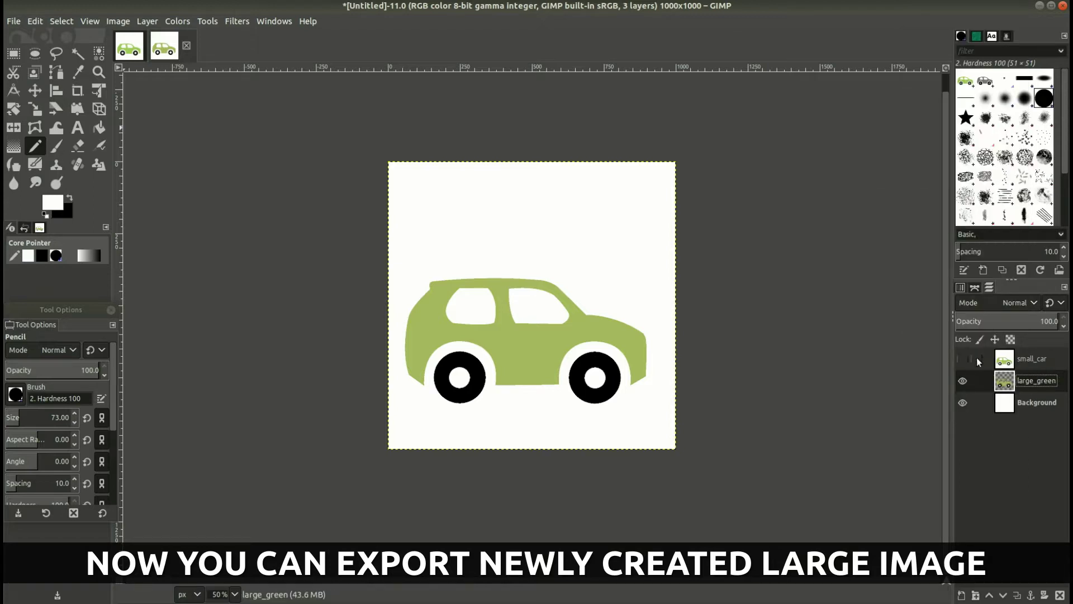
click(1041, 362)
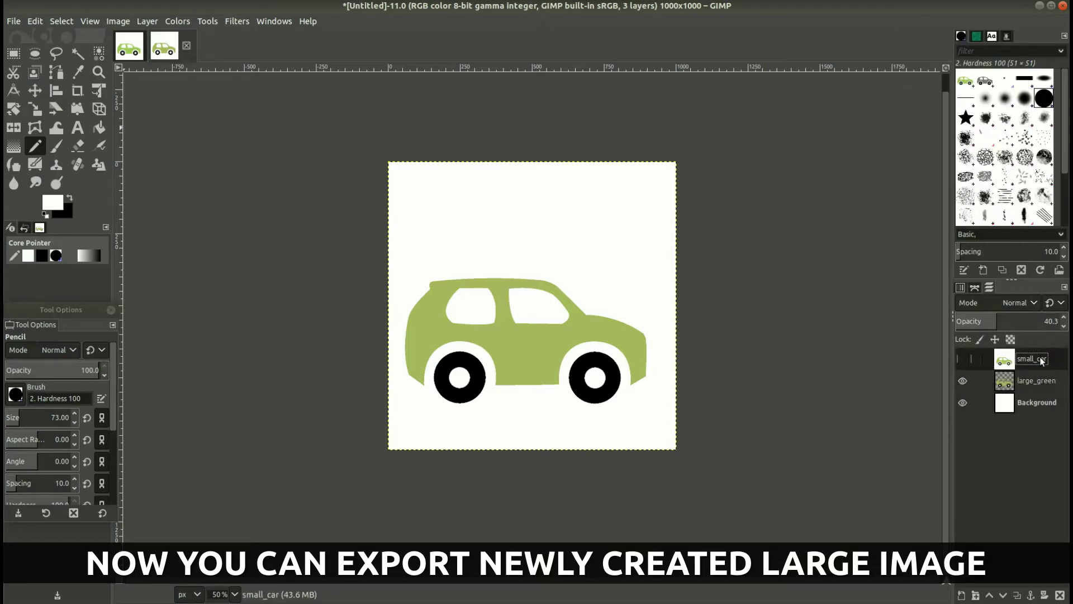
right_click(1041, 361)
click(1039, 415)
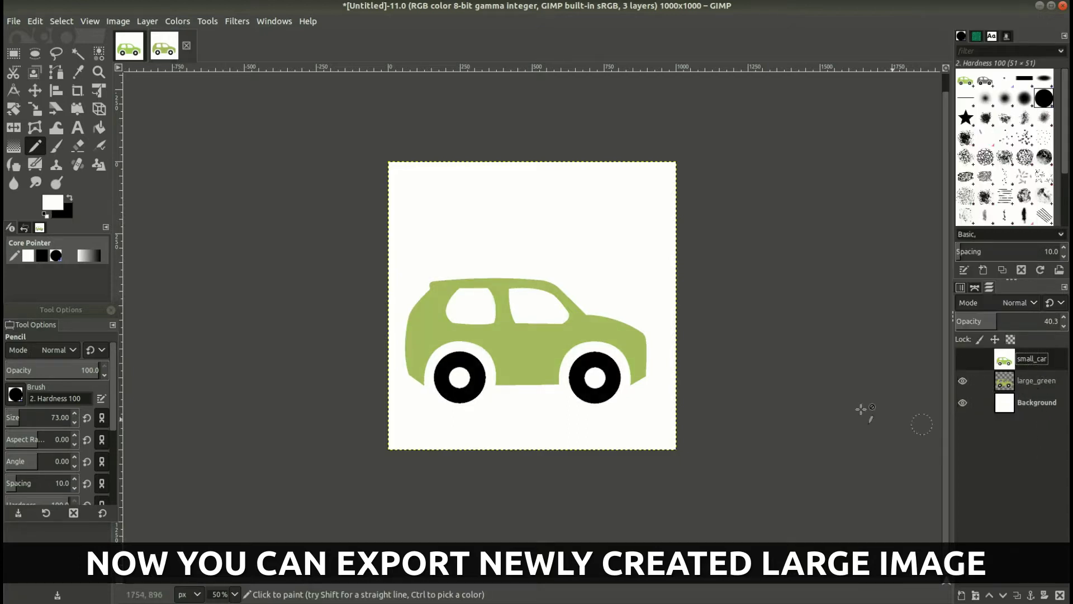
Step: Export the image as large_car.png in the enlarge folder, keeping the offered PNG options with compression level 9
click(13, 21)
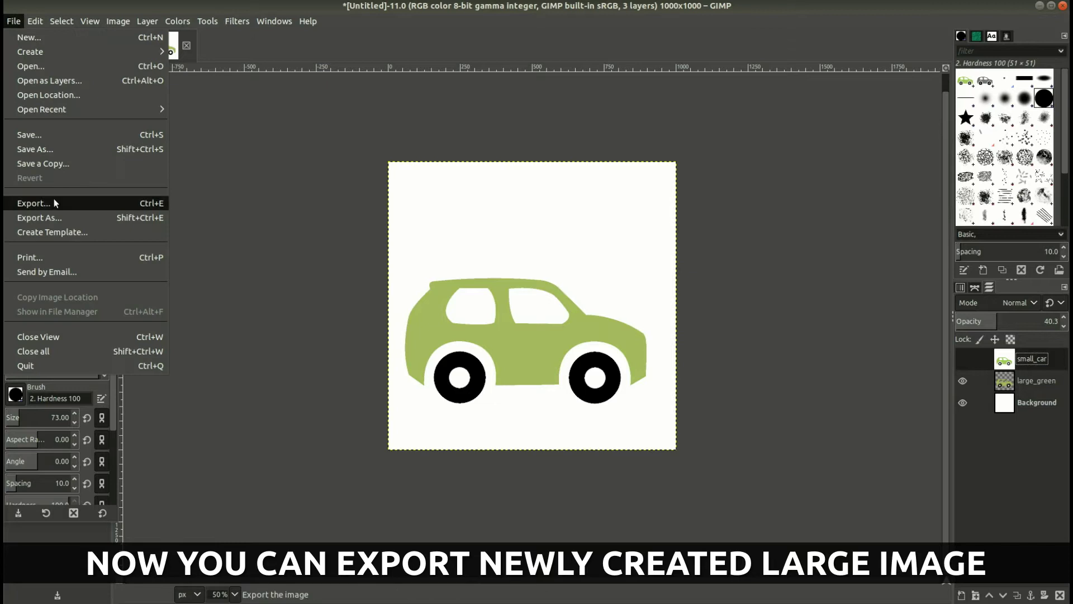
click(55, 217)
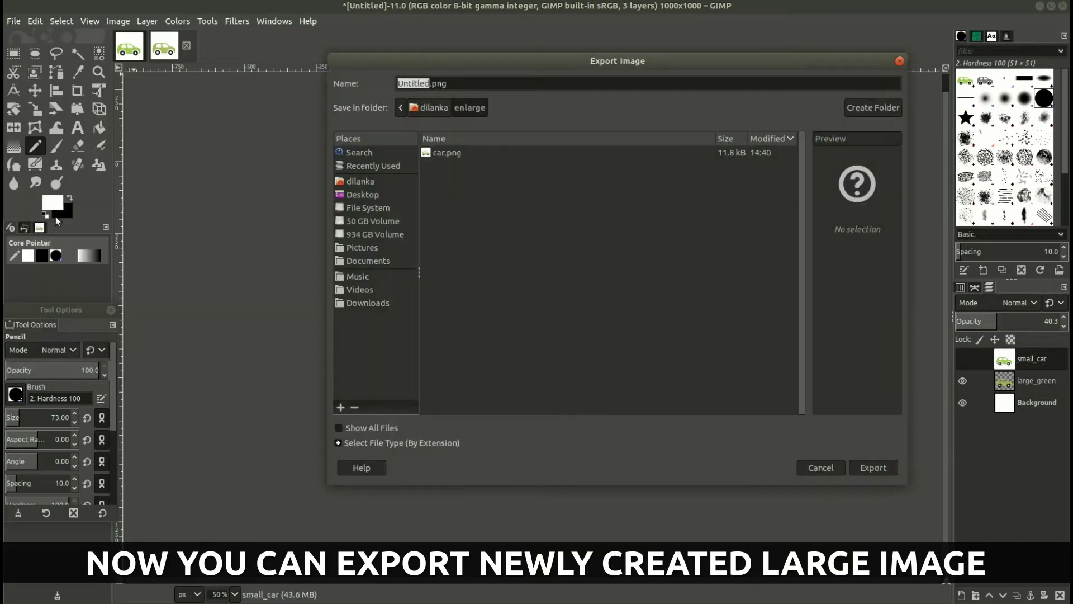
click(433, 83)
key(shift+Left)
key(shift+Left)
key(shift+Left)
key(shift+Left)
key(shift+Left)
key(shift+Left)
key(shift+Left)
key(shift+Left)
text(large_car)
key(Return)
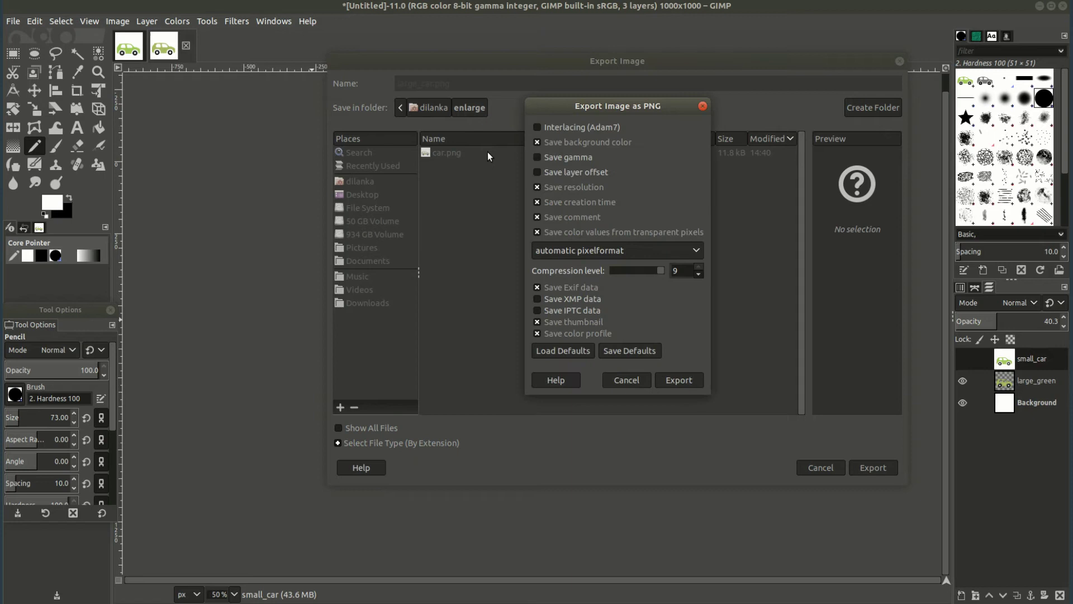
click(679, 379)
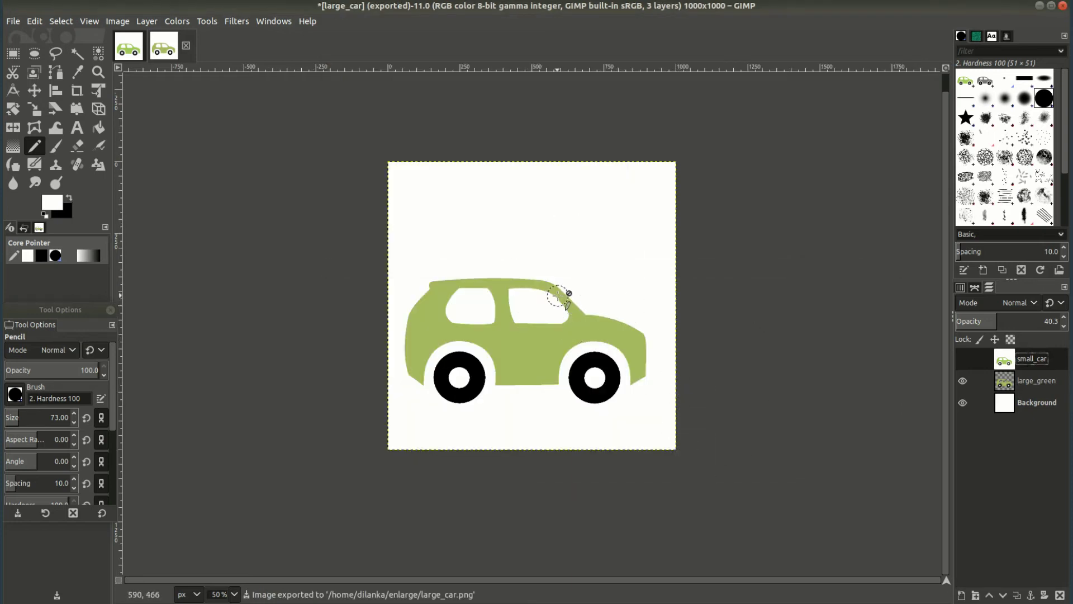
Step: Switch to the file manager's enlarge folder and open car.png and large_car.png one after the other to compare them
click(13, 54)
click(67, 163)
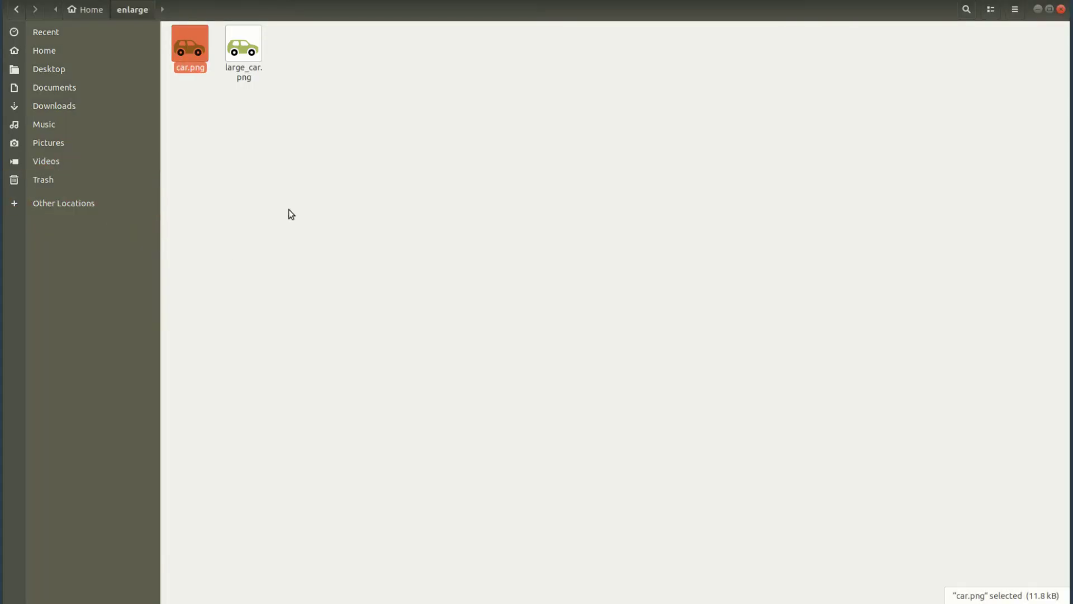
double_click(190, 44)
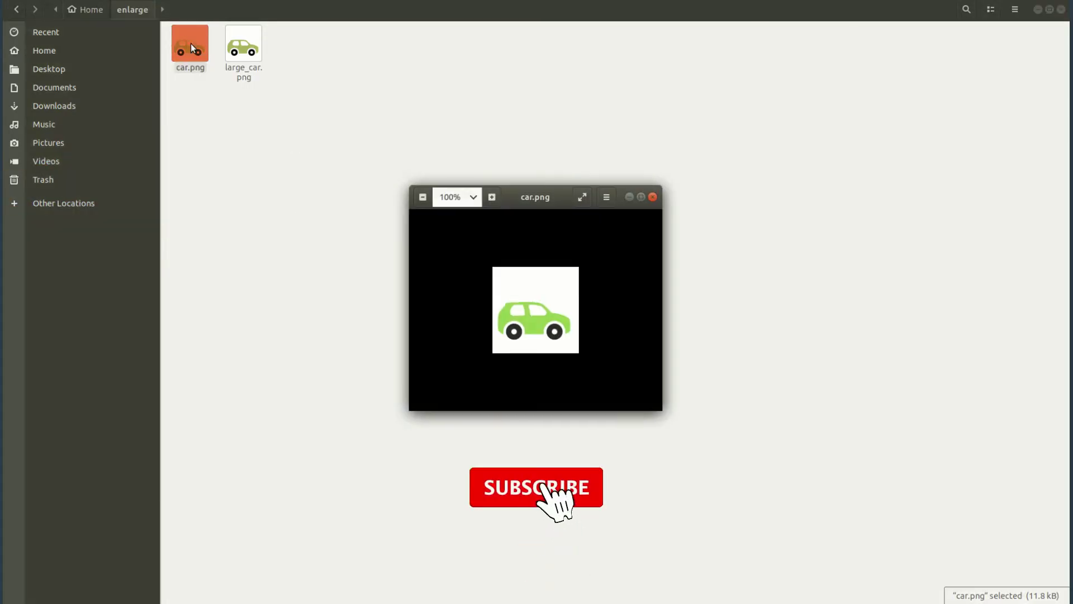
click(652, 197)
double_click(244, 45)
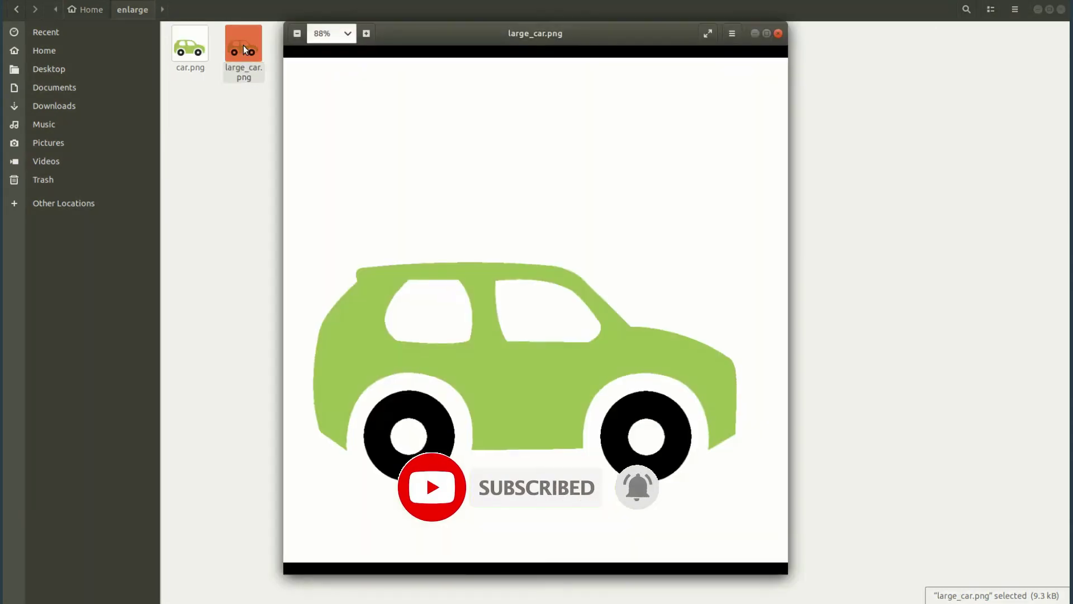